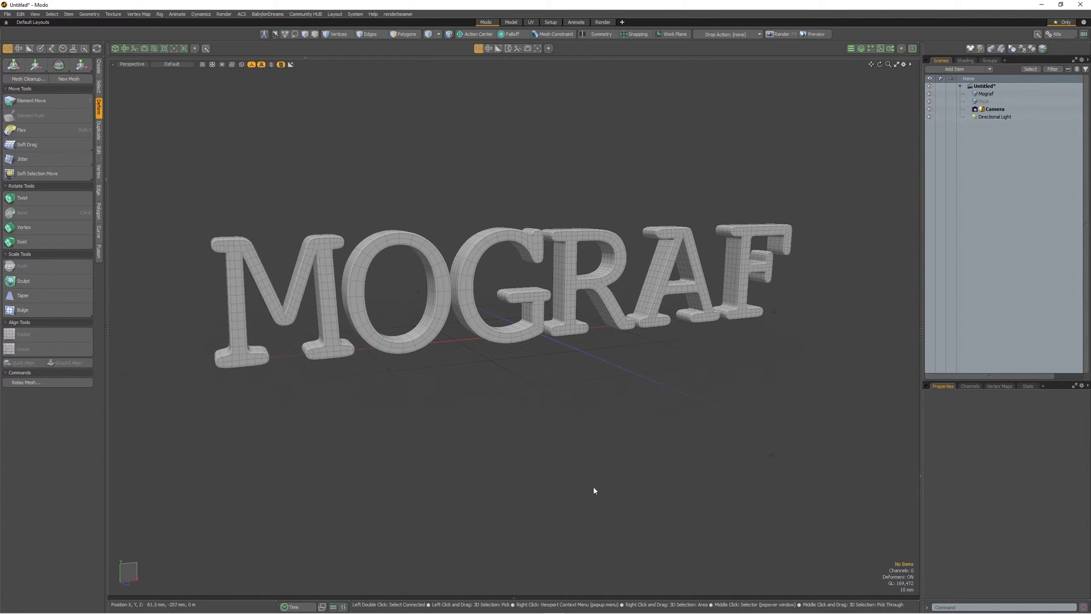
- View the Round font mesh presets in the preset browser and close it
{"action": "key", "text": "F6"}
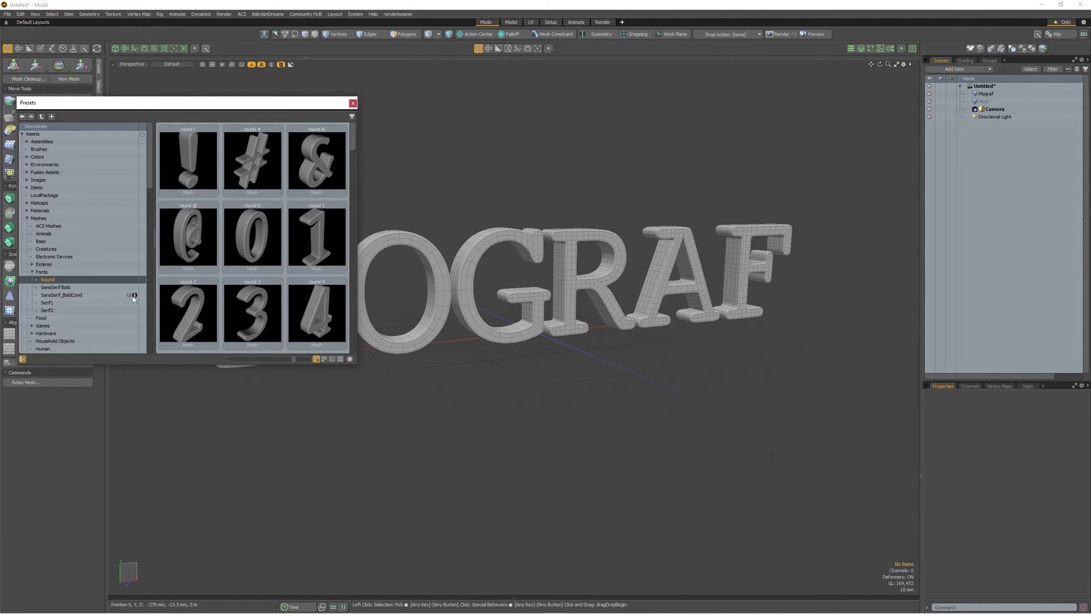
{"action": "left_click", "coordinate": [353, 103]}
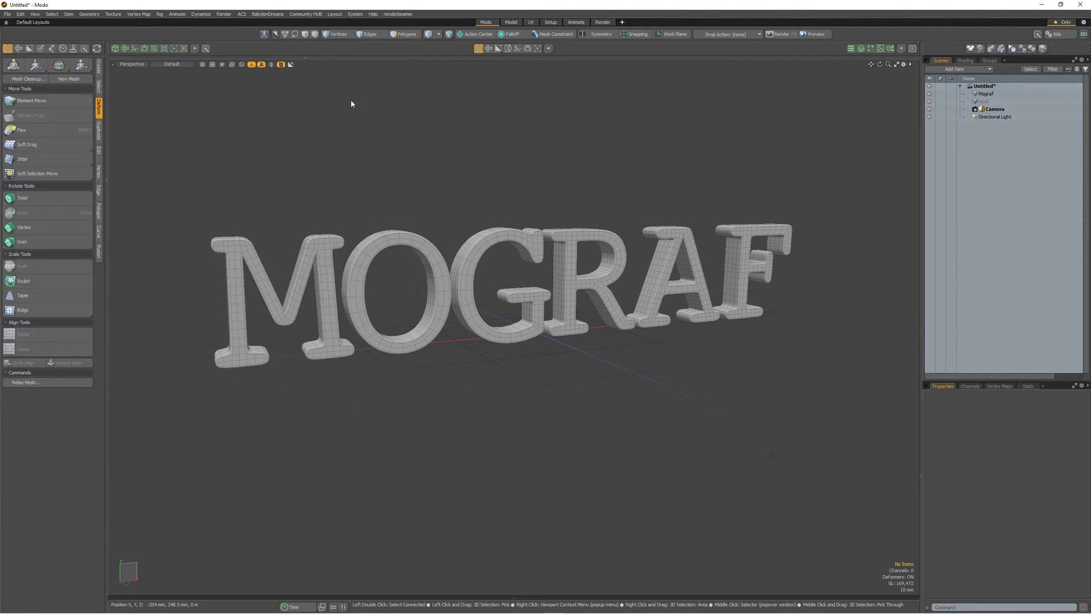
- In edge mode, recall the Mograf mesh's contour and Tighten edges selection sets to inspect them
{"action": "left_click", "coordinate": [368, 34]}
{"action": "left_click", "coordinate": [276, 35]}
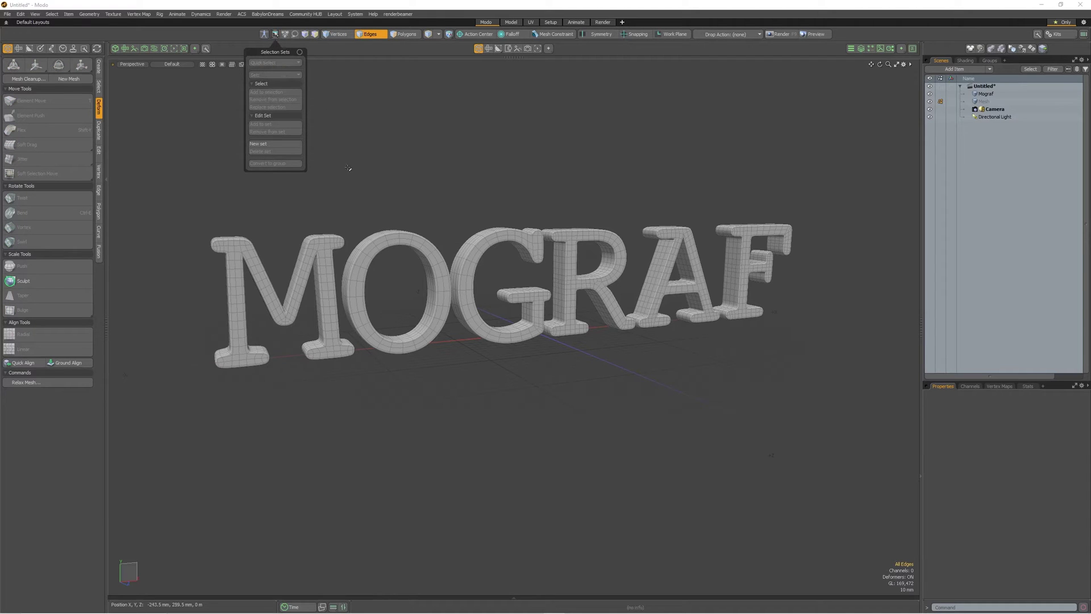
{"action": "left_click", "coordinate": [986, 94]}
{"action": "left_click", "coordinate": [277, 62]}
{"action": "left_click", "coordinate": [280, 63]}
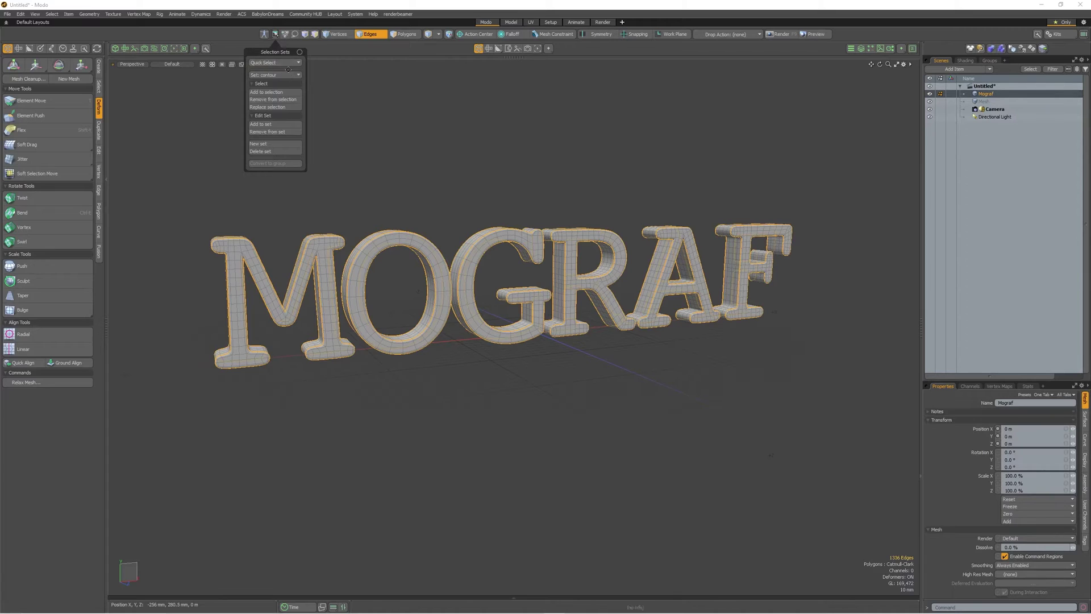
{"action": "left_click", "coordinate": [279, 63]}
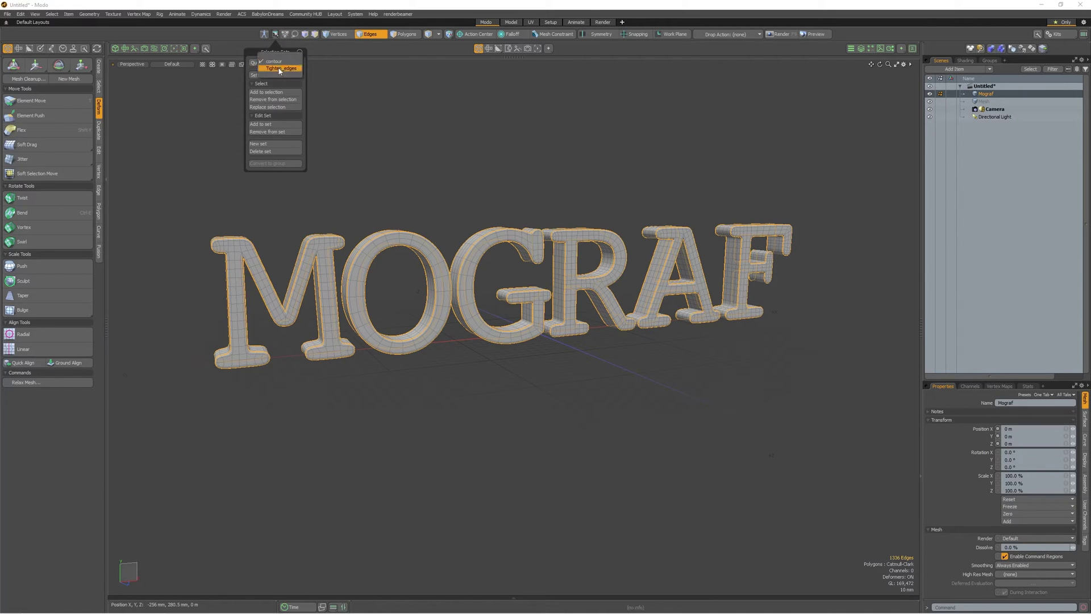
{"action": "left_click", "coordinate": [279, 69]}
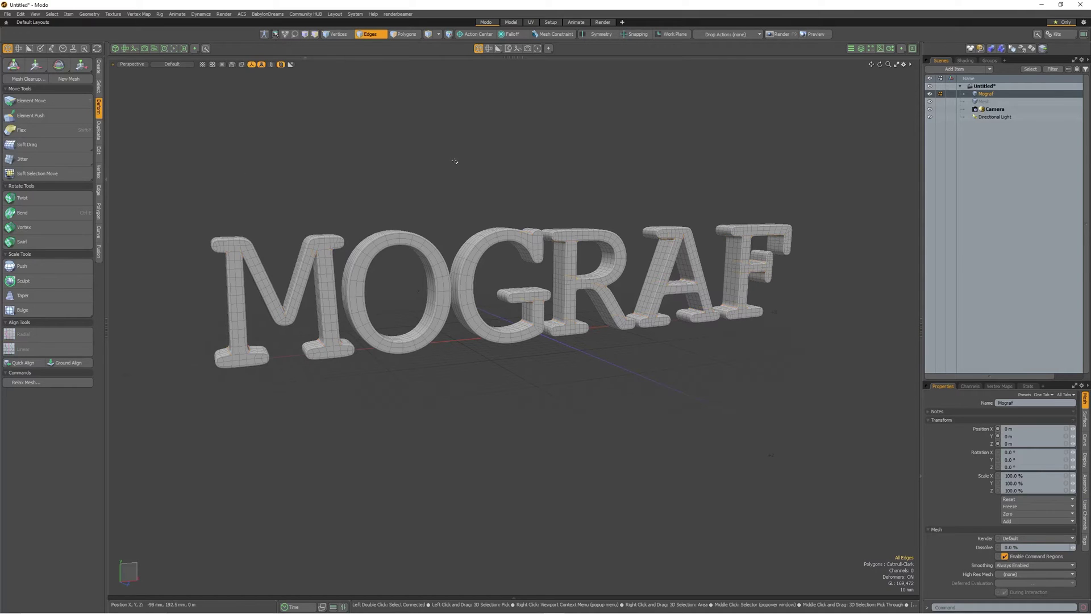
- Assign a new material named Mograf with 100% diffuse to all polygons of the lettering
{"action": "key", "text": "3"}
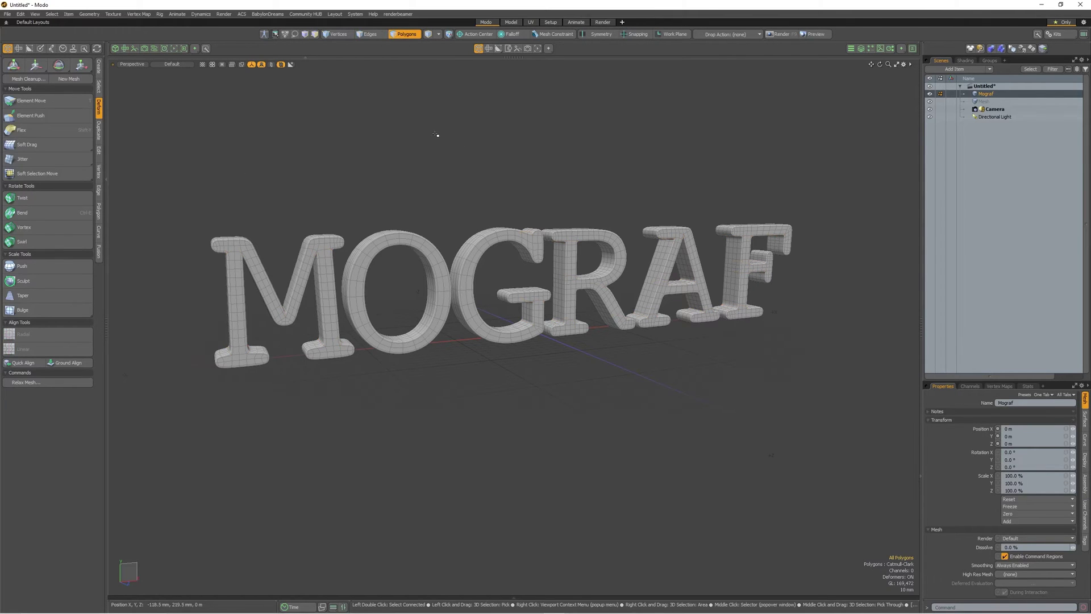
{"action": "key", "text": "m"}
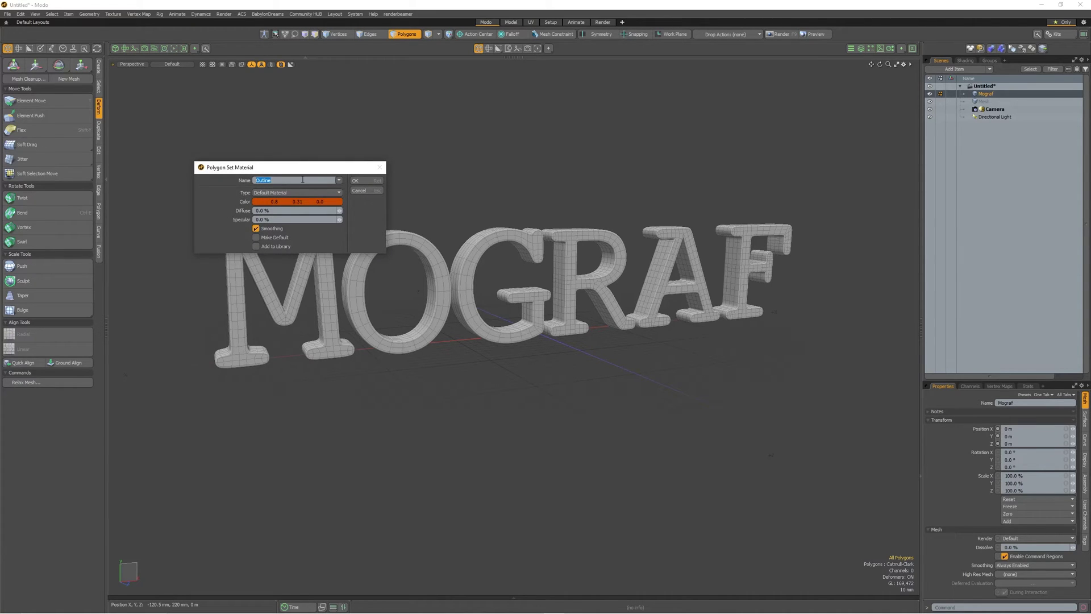
{"action": "type", "text": "Mograf"}
{"action": "left_click", "coordinate": [272, 211]}
{"action": "type", "text": "100"}
{"action": "left_click", "coordinate": [358, 180]}
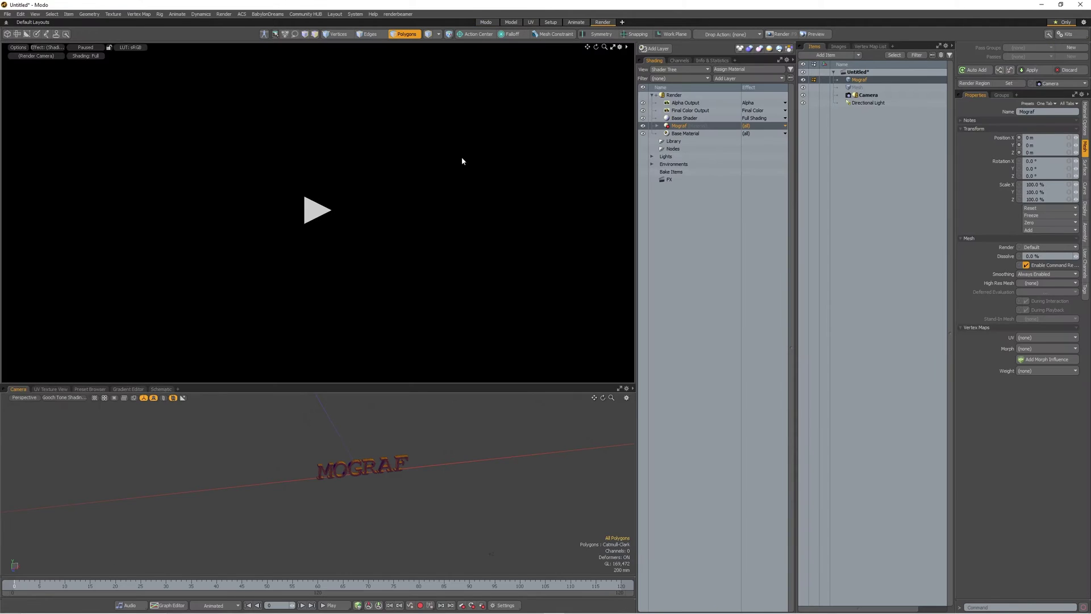
- Start the render preview and frame the lettering large and at an angle
{"action": "left_click", "coordinate": [318, 212]}
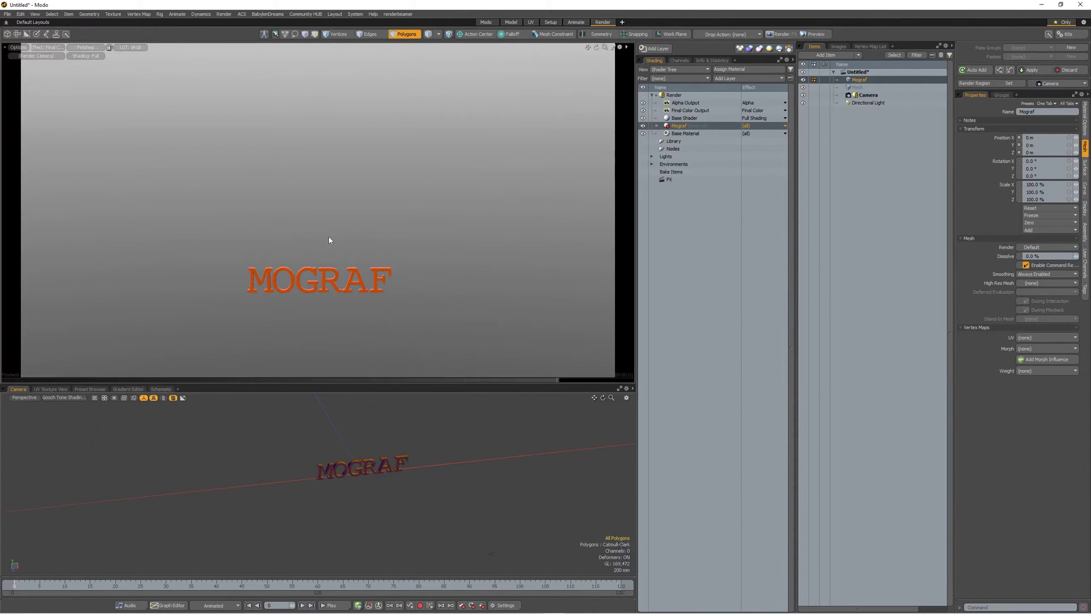
{"action": "key", "text": "a"}
{"action": "left_click_drag", "start_coordinate": [301, 234], "coordinate": [431, 285], "text": "alt"}
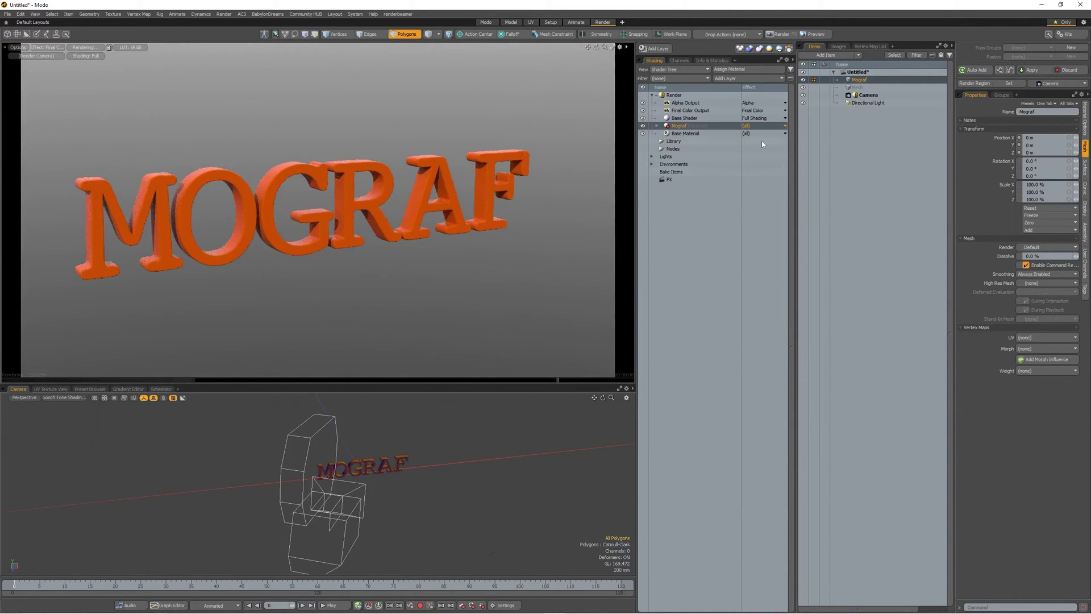
- Turn off the render's indirect illumination and set the ambient intensity to 1.0
{"action": "left_click", "coordinate": [674, 95]}
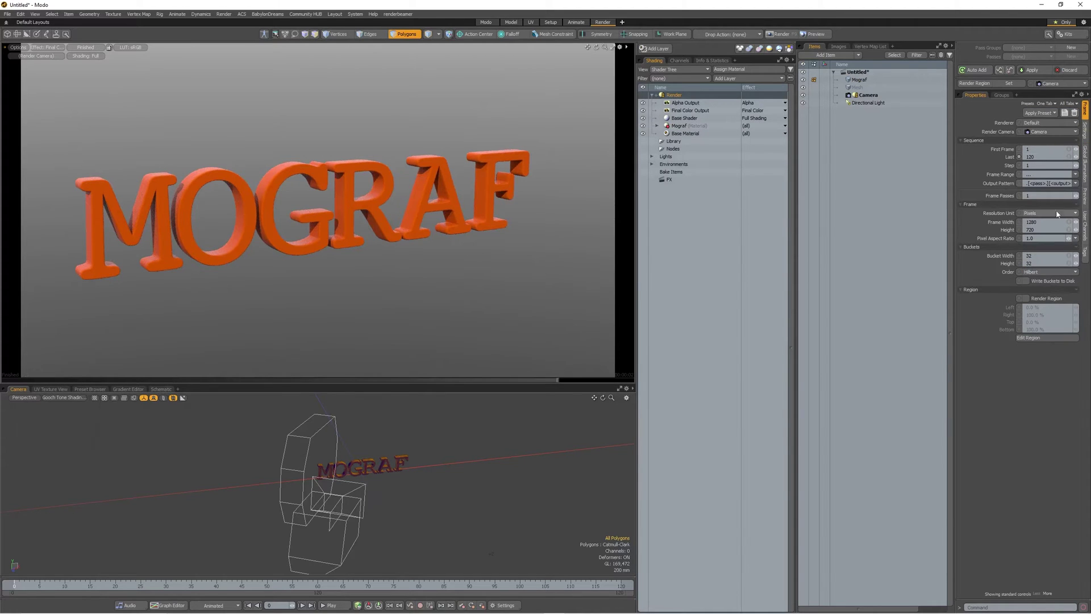
{"action": "left_click", "coordinate": [1085, 160]}
{"action": "left_click", "coordinate": [1027, 158]}
{"action": "left_click", "coordinate": [1056, 130]}
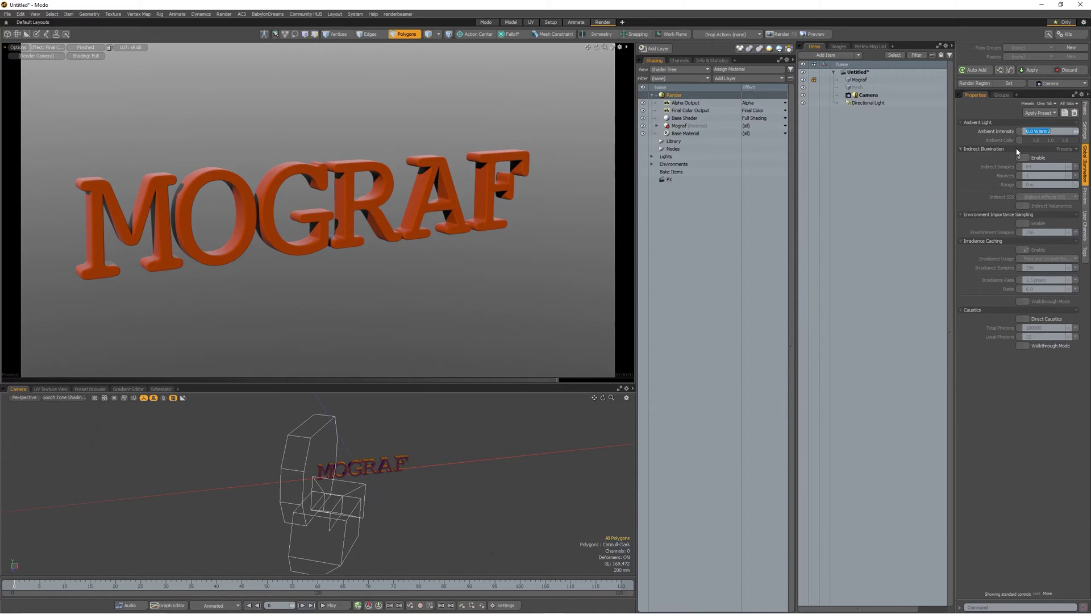
{"action": "type", "text": "1"}
{"action": "key", "text": "Return"}
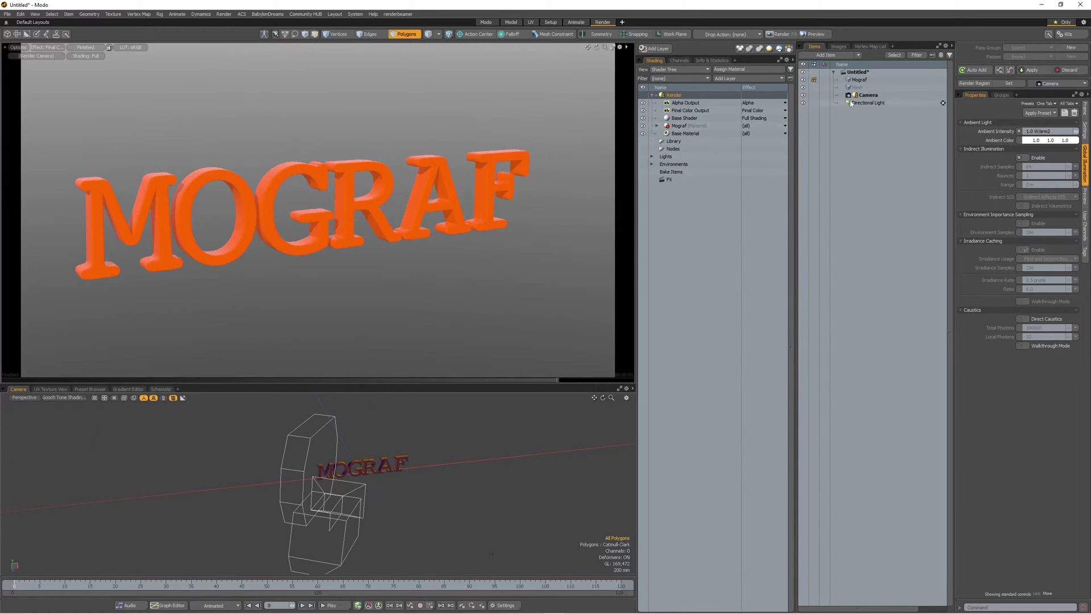
- Set the directional light's shadow type to None
{"action": "left_click", "coordinate": [871, 104]}
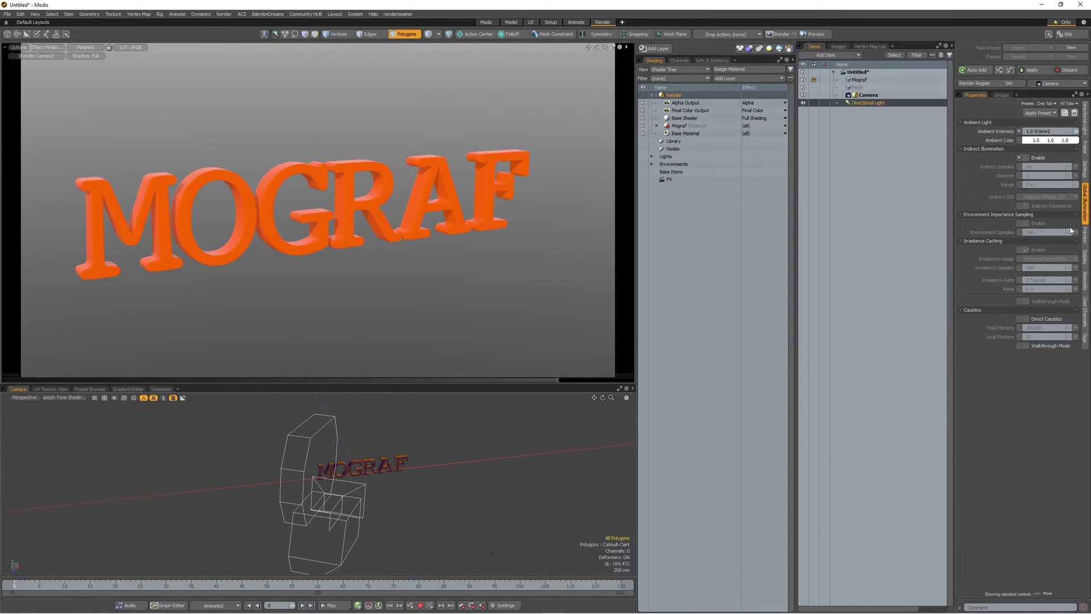
{"action": "left_click", "coordinate": [1085, 132]}
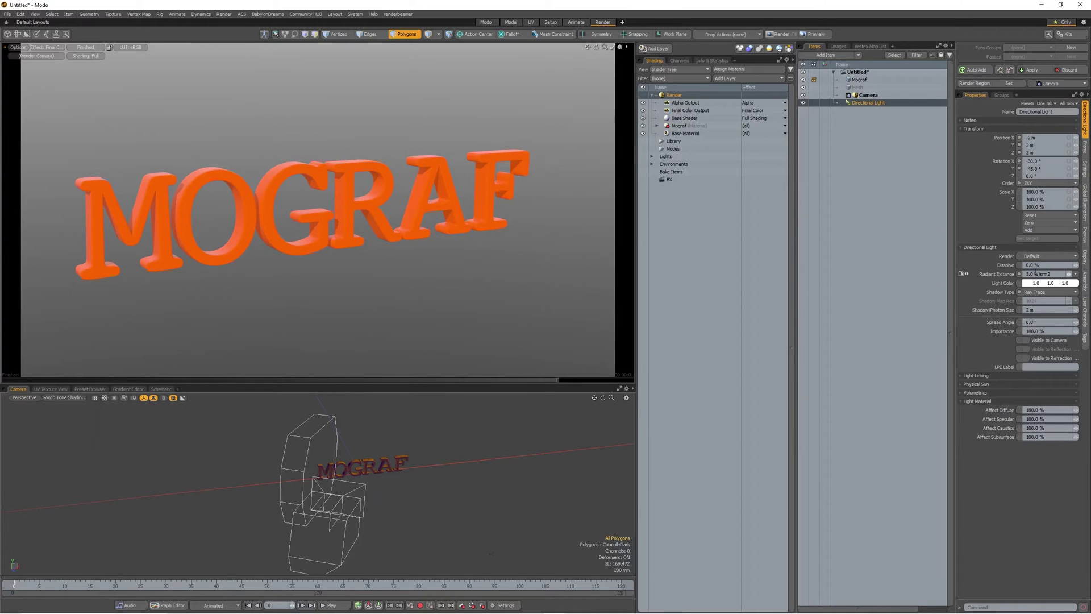
{"action": "left_click", "coordinate": [1036, 293]}
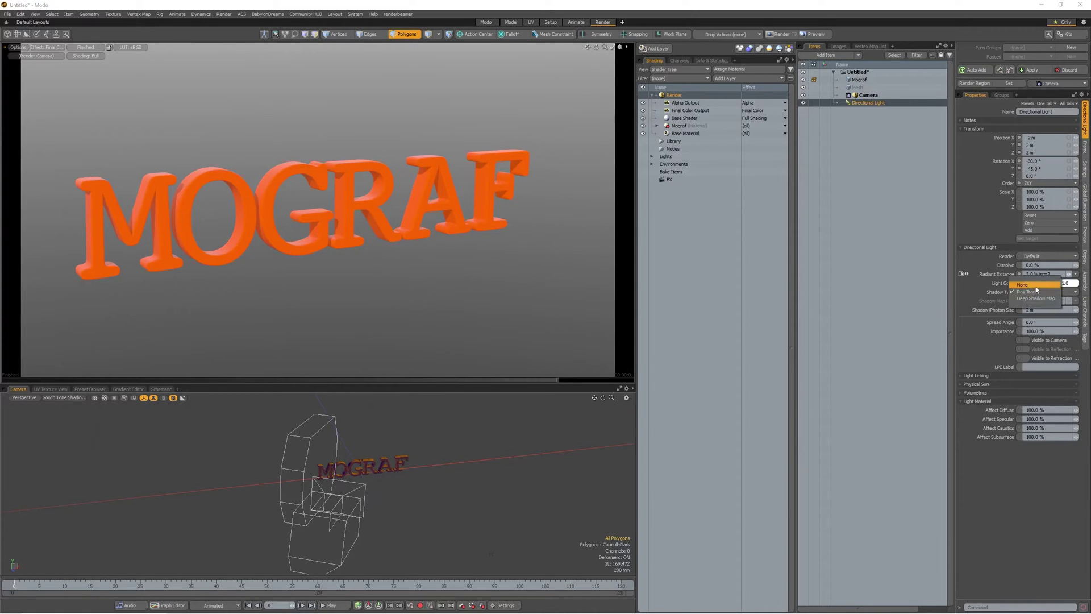
{"action": "left_click", "coordinate": [1035, 286]}
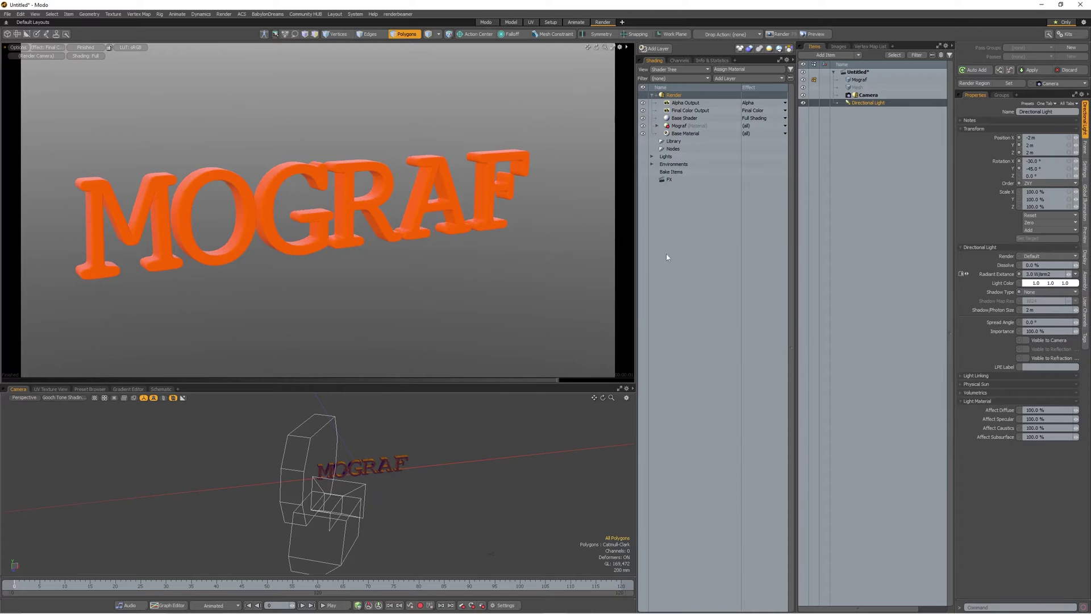
- Set the environment material's environment type to Constant
{"action": "left_click", "coordinate": [652, 164]}
{"action": "left_click", "coordinate": [695, 180]}
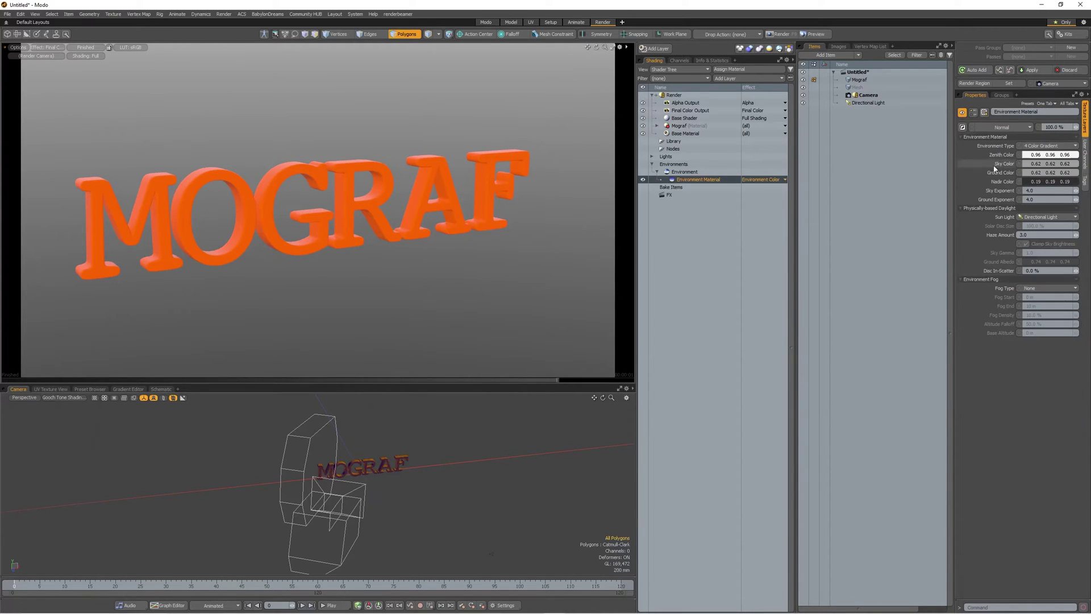
{"action": "left_click", "coordinate": [1049, 146]}
{"action": "left_click", "coordinate": [1035, 132]}
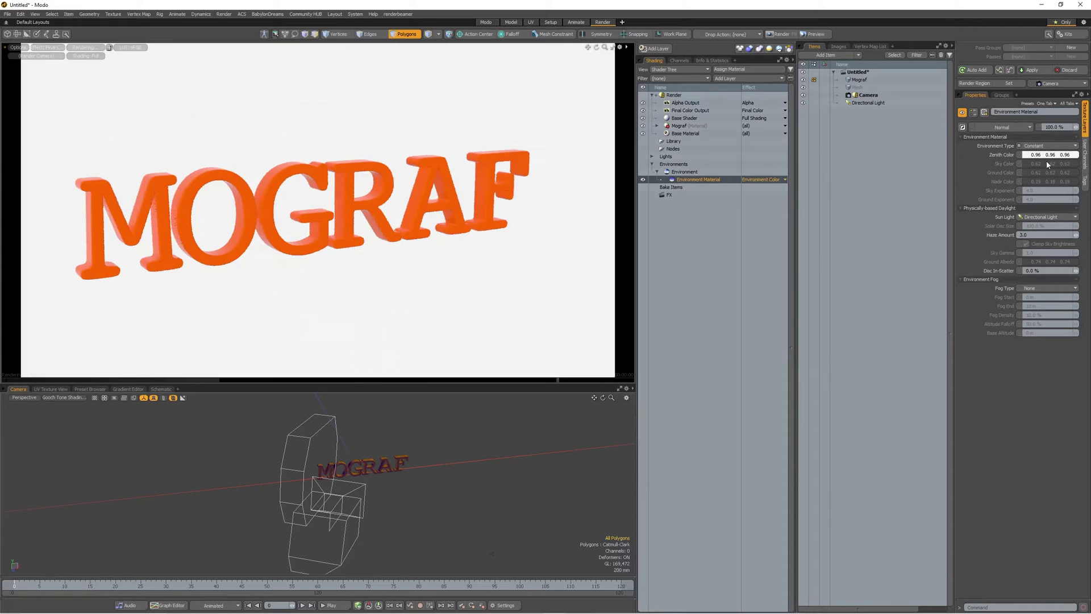
- Set the environment's zenith color to a soft green with RGB 0.49, 0.76, 0.63
{"action": "left_click", "coordinate": [1049, 158]}
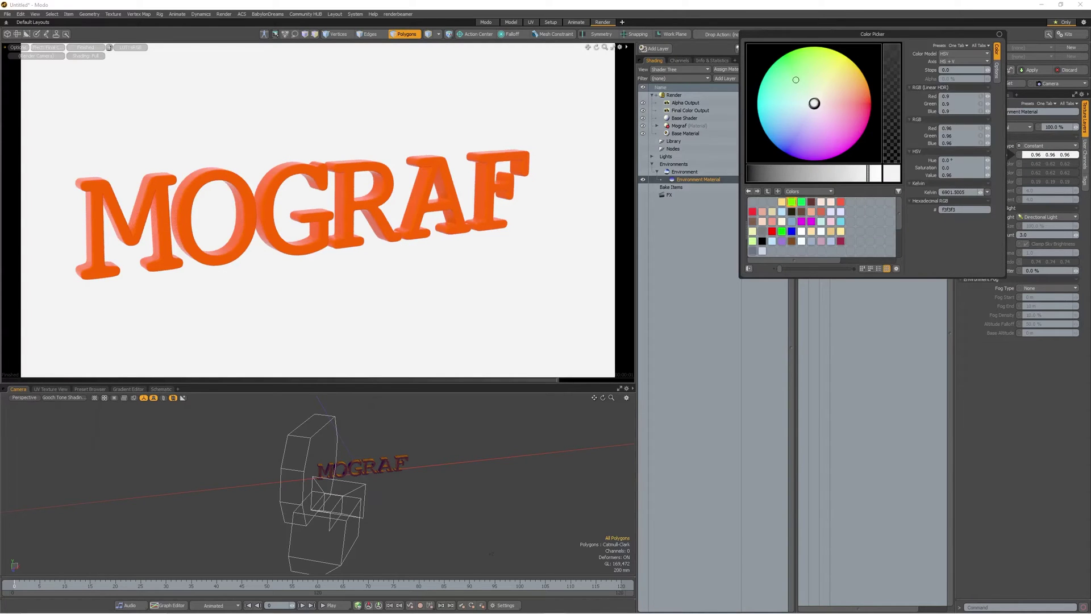
{"action": "left_click", "coordinate": [780, 112]}
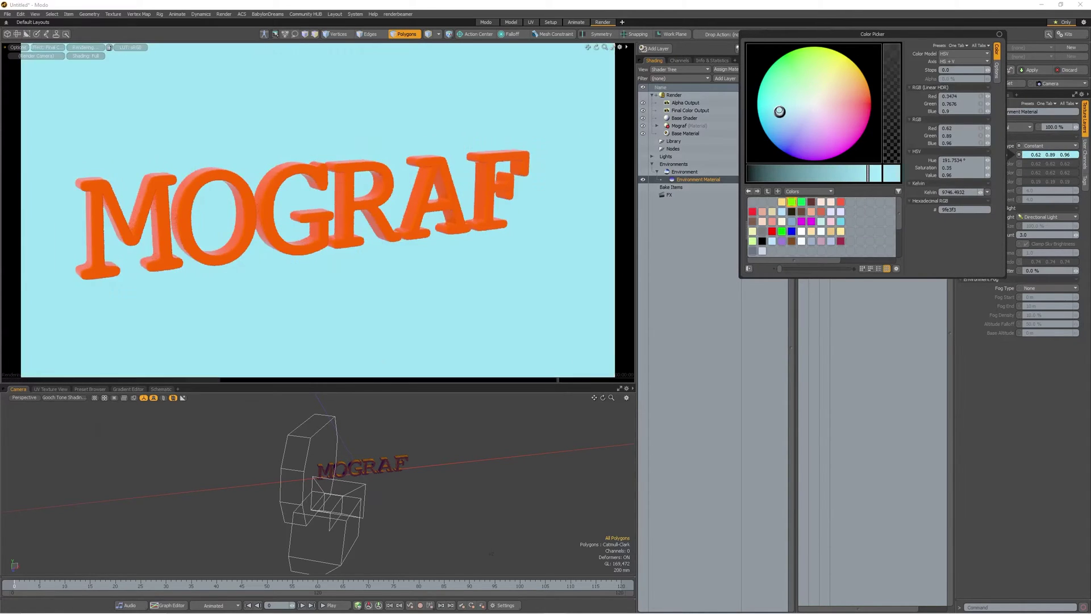
{"action": "left_click", "coordinate": [819, 173]}
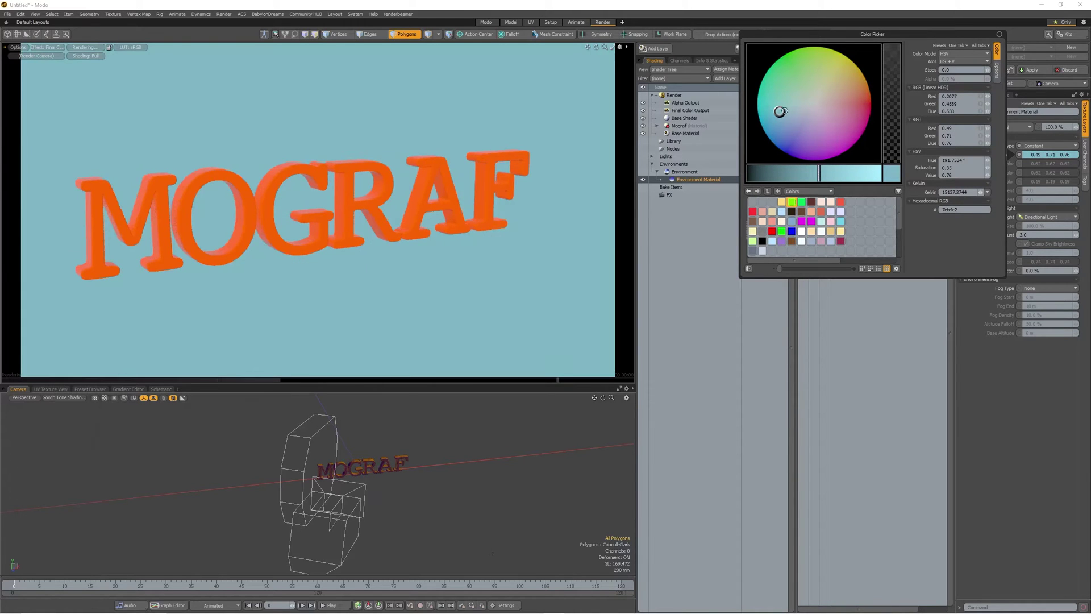
{"action": "left_click_drag", "start_coordinate": [789, 94], "coordinate": [784, 83]}
{"action": "left_click", "coordinate": [1022, 383]}
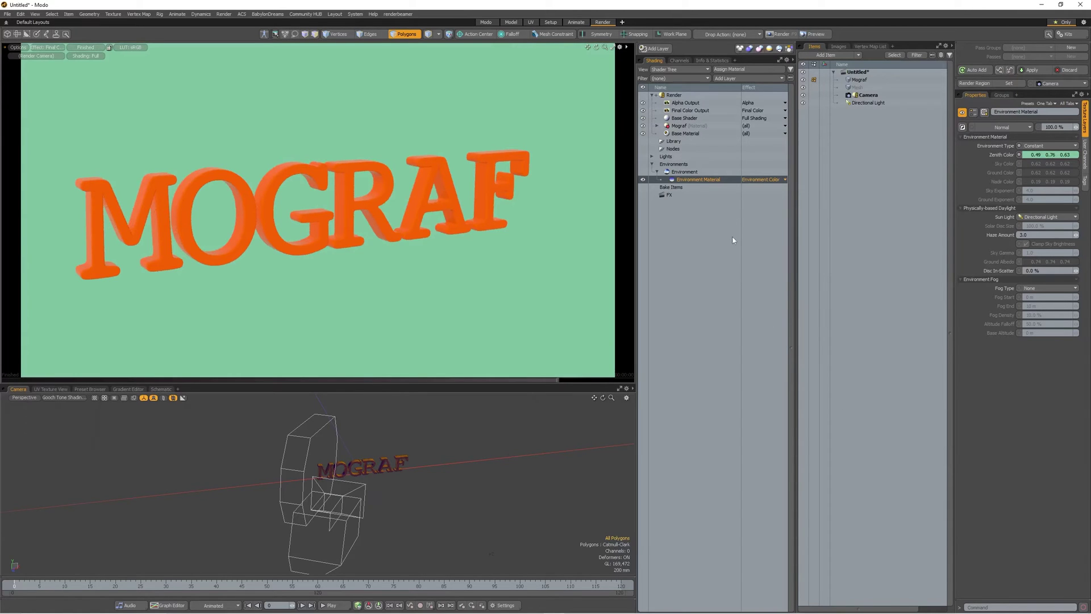
- Switch the shading model of the material inside the Mograf group to Traditional
{"action": "left_click", "coordinate": [658, 125]}
{"action": "left_click", "coordinate": [697, 134]}
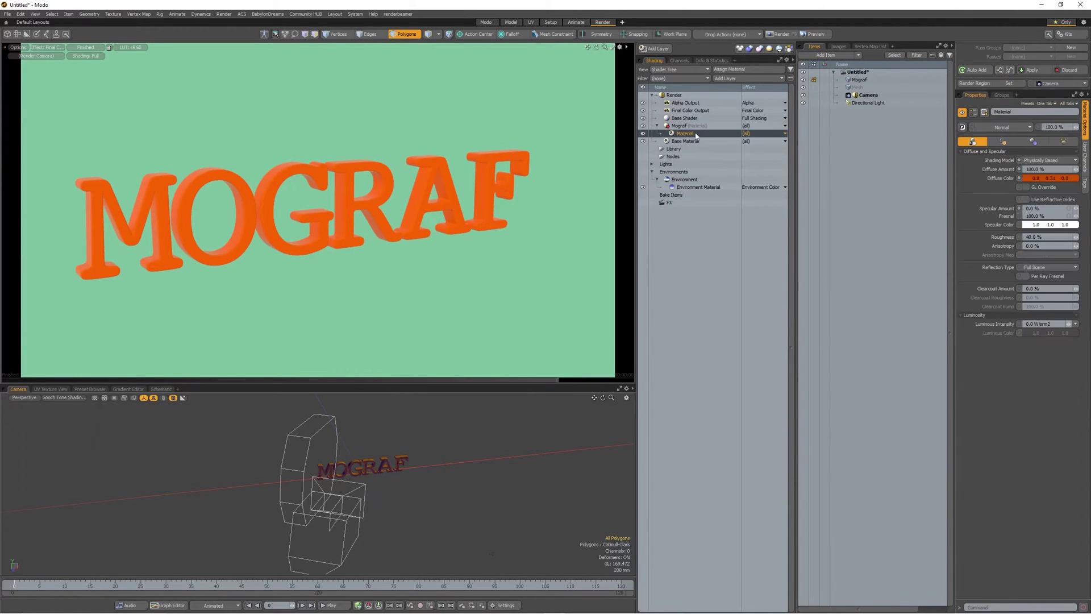
{"action": "left_click", "coordinate": [1049, 160]}
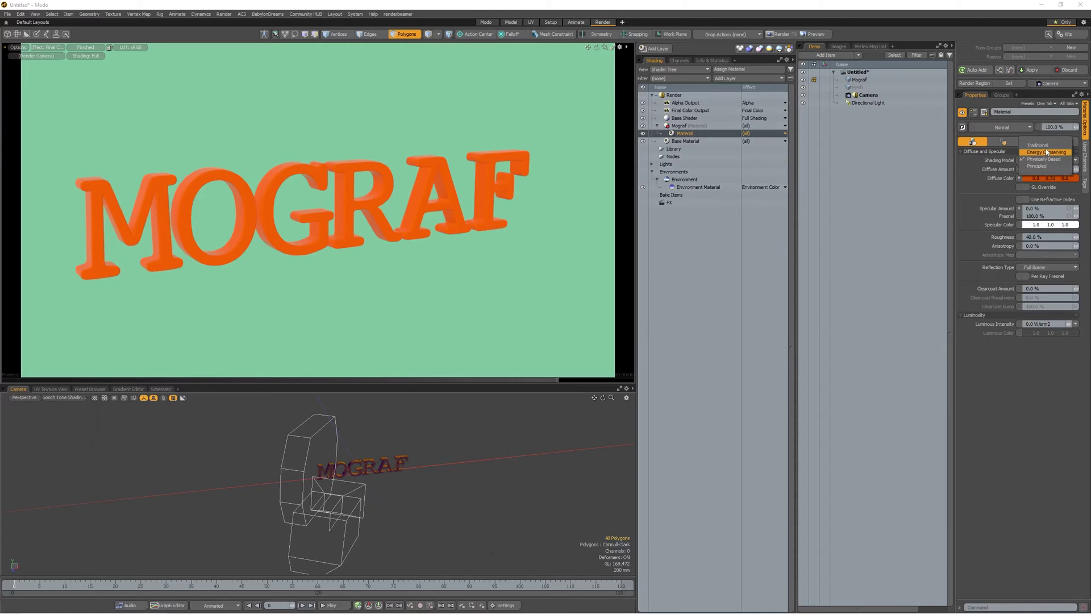
{"action": "left_click", "coordinate": [1042, 175]}
- Set both the Fresnel and roughness of the Mograf group's material to 0%
{"action": "left_click", "coordinate": [1045, 225]}
{"action": "type", "text": "0"}
{"action": "key", "text": "Return"}
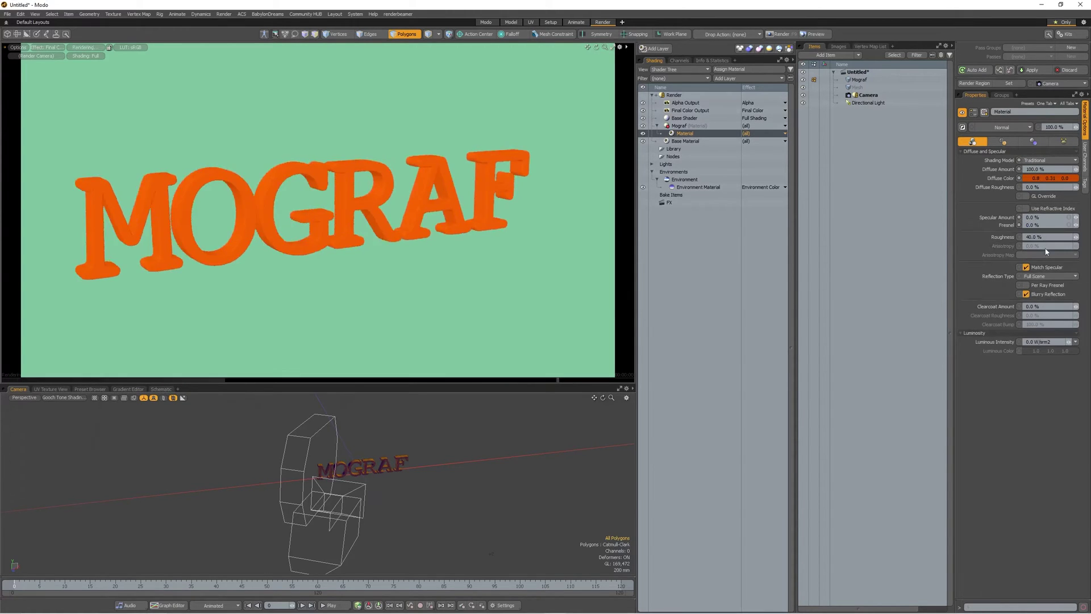
{"action": "left_click", "coordinate": [1044, 237]}
{"action": "type", "text": "0"}
{"action": "key", "text": "Return"}
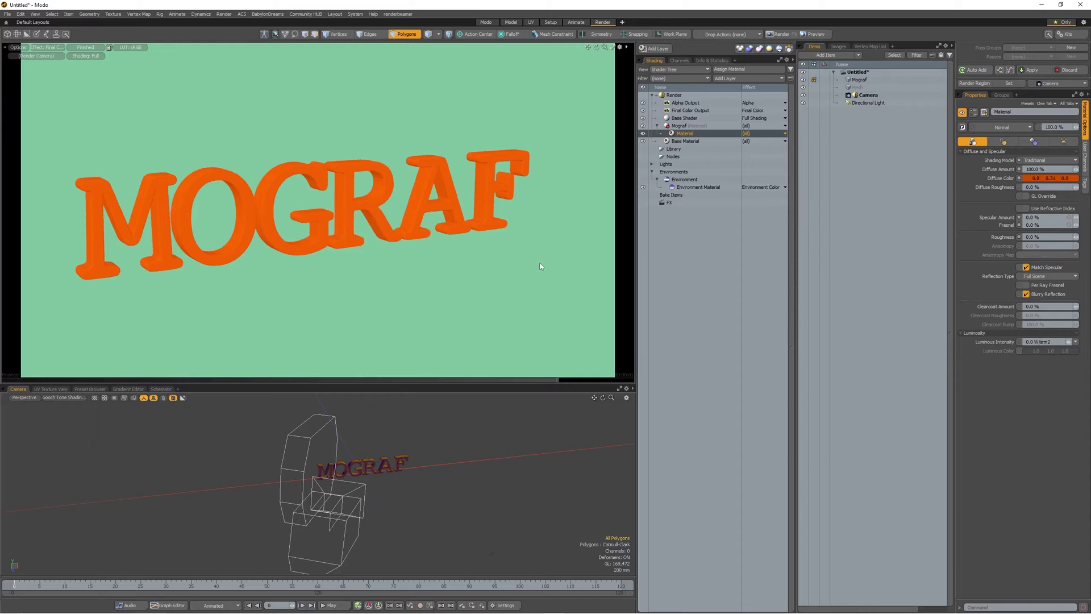
- Add a Cel Material from the custom materials to the Mograf material group
{"action": "left_click", "coordinate": [690, 127]}
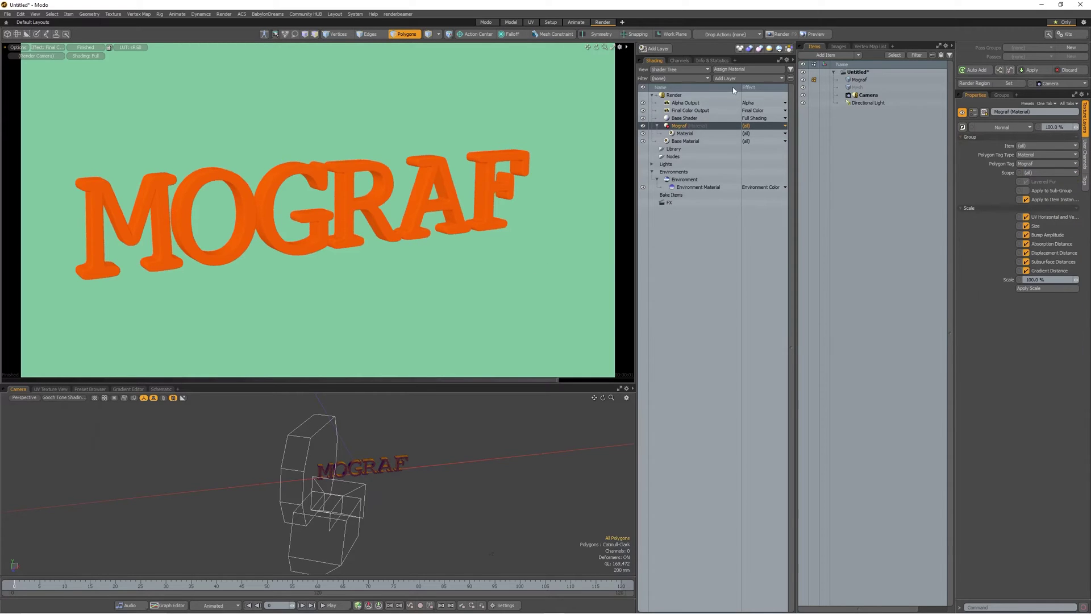
{"action": "left_click", "coordinate": [734, 79]}
{"action": "mouse_move", "coordinate": [730, 110]}
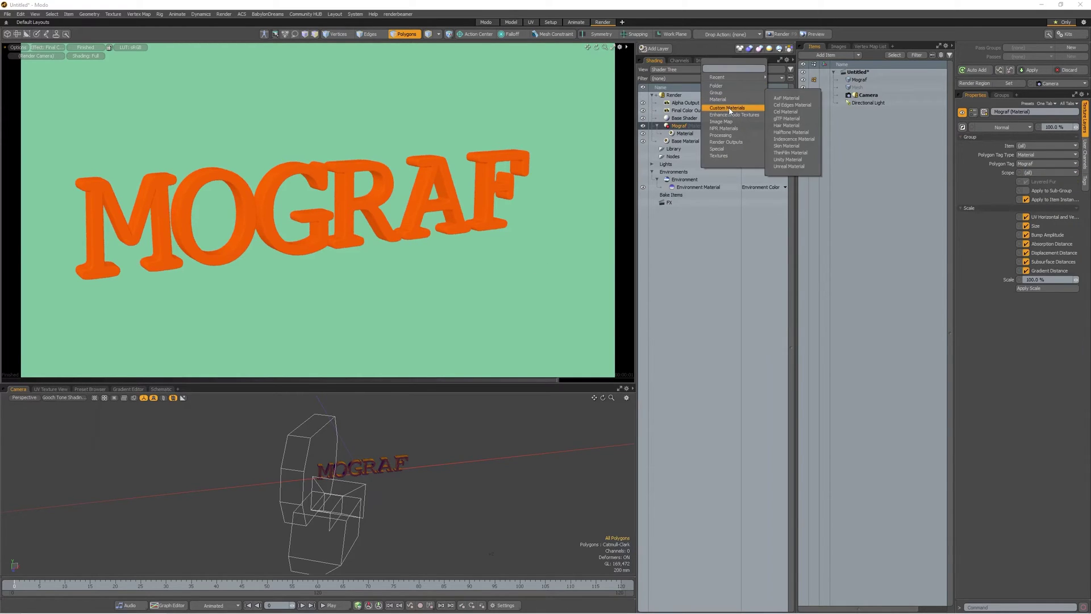
{"action": "left_click", "coordinate": [782, 113]}
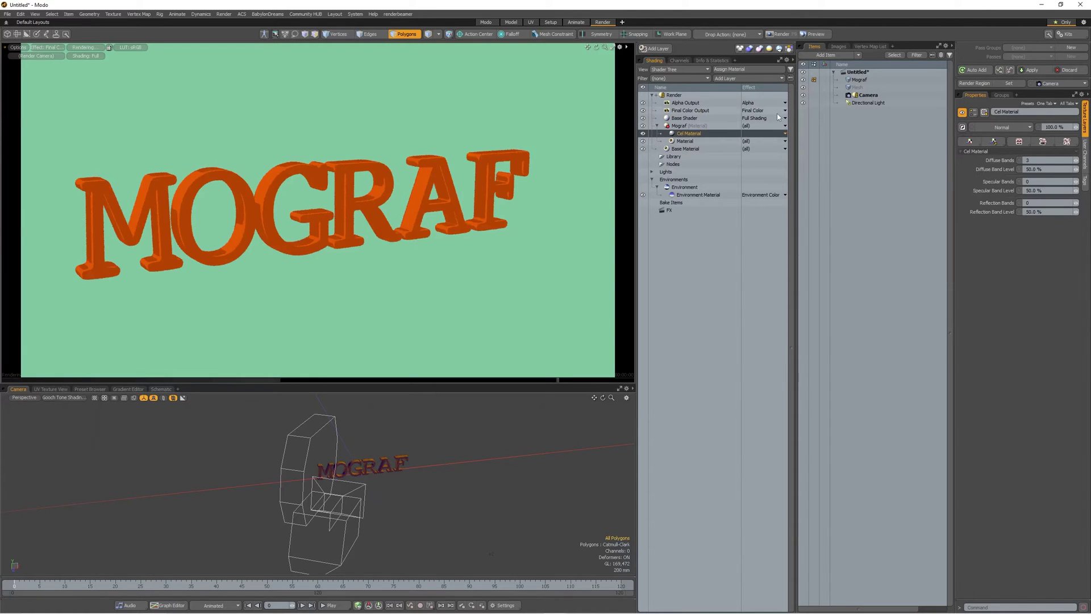
- Select the scene's directional light and rotate it slightly to adjust the shading on the lettering
{"action": "left_click", "coordinate": [415, 33]}
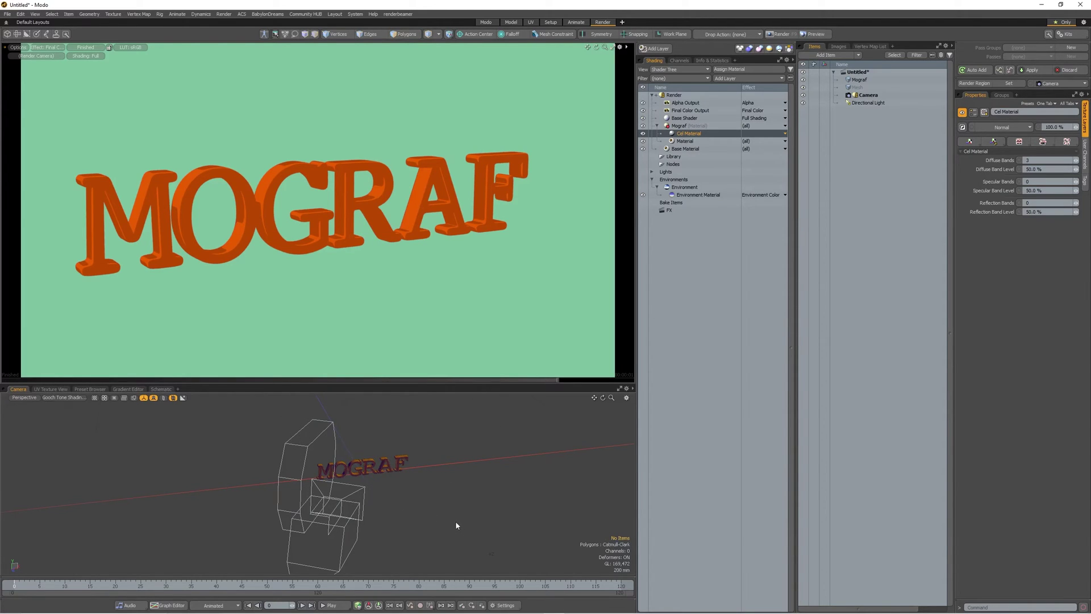
{"action": "key", "text": "ctrl+4"}
{"action": "left_click", "coordinate": [482, 503]}
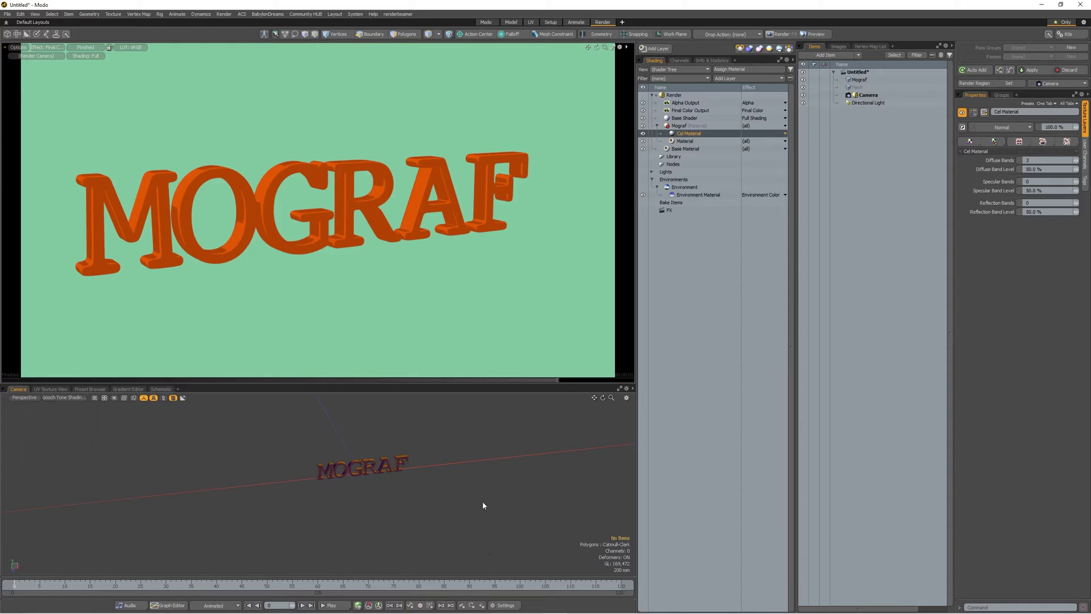
{"action": "scroll", "coordinate": [467, 498], "scroll_direction": "down", "scroll_amount": 4}
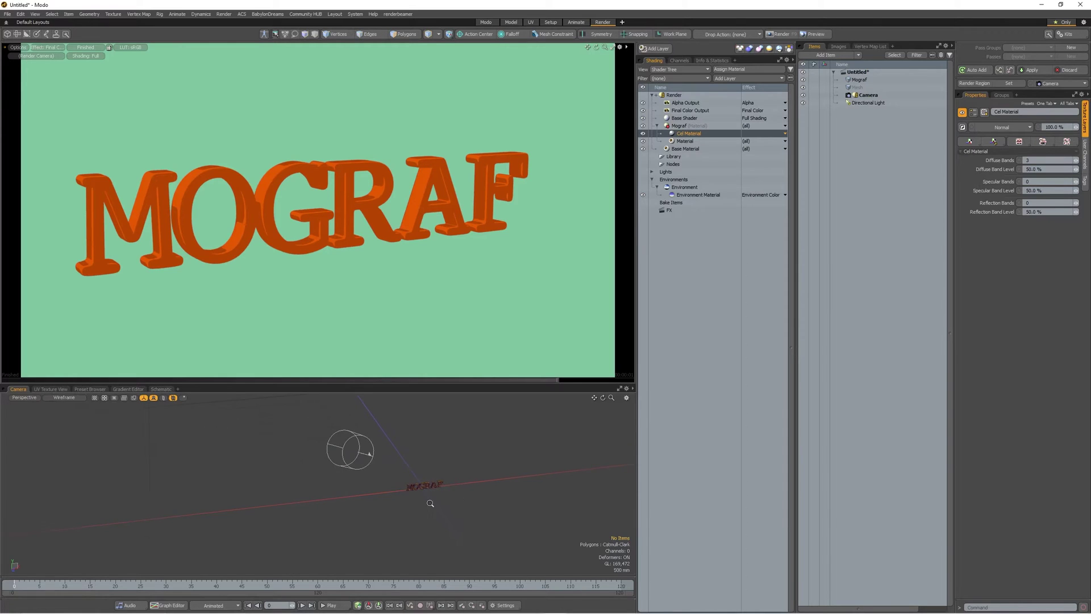
{"action": "left_click", "coordinate": [373, 453]}
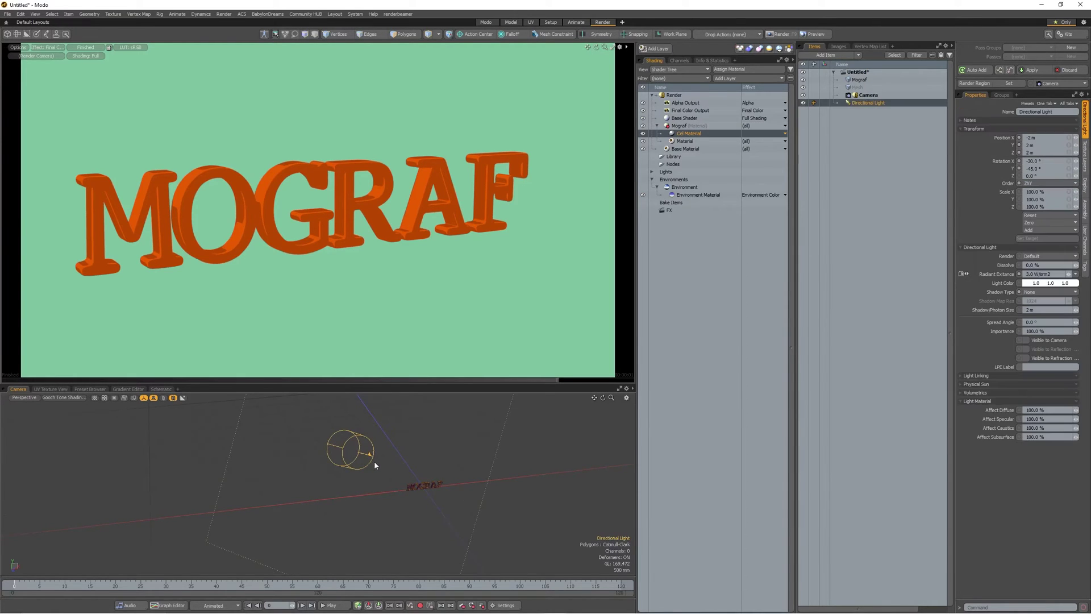
{"action": "mouse_move", "coordinate": [378, 478]}
{"action": "left_mouse_down"}
{"action": "mouse_move", "coordinate": [397, 482]}
{"action": "mouse_move", "coordinate": [377, 479]}
{"action": "left_mouse_up"}
- Set the diffuse color of the Mograf group's material to a softer orange, RGB 0.8, 0.34, 0.05
{"action": "left_click", "coordinate": [695, 143]}
{"action": "double_click", "coordinate": [1050, 180]}
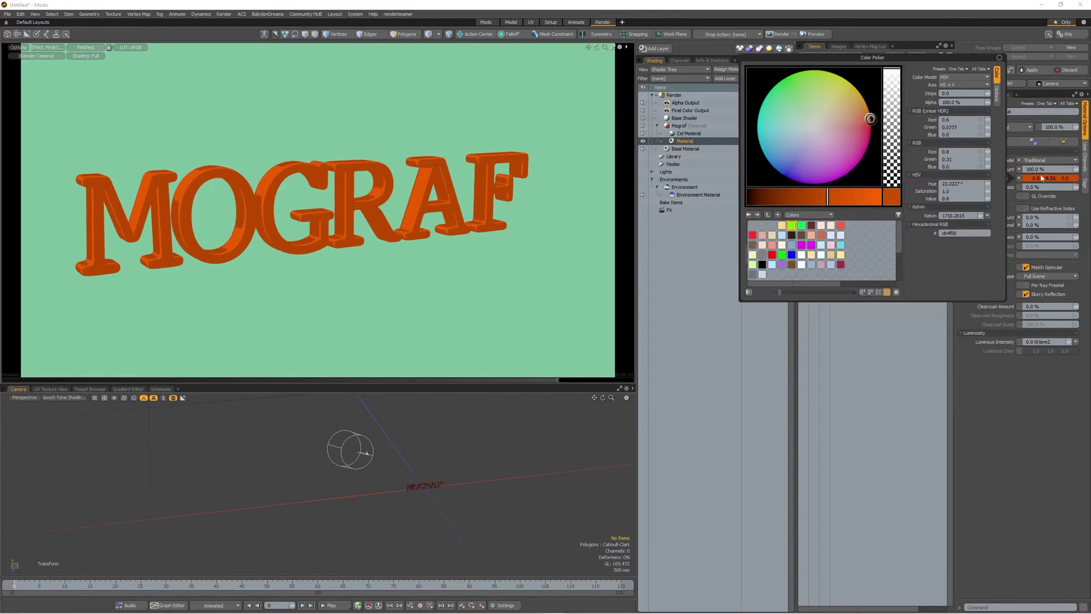
{"action": "left_click_drag", "start_coordinate": [844, 121], "coordinate": [865, 117]}
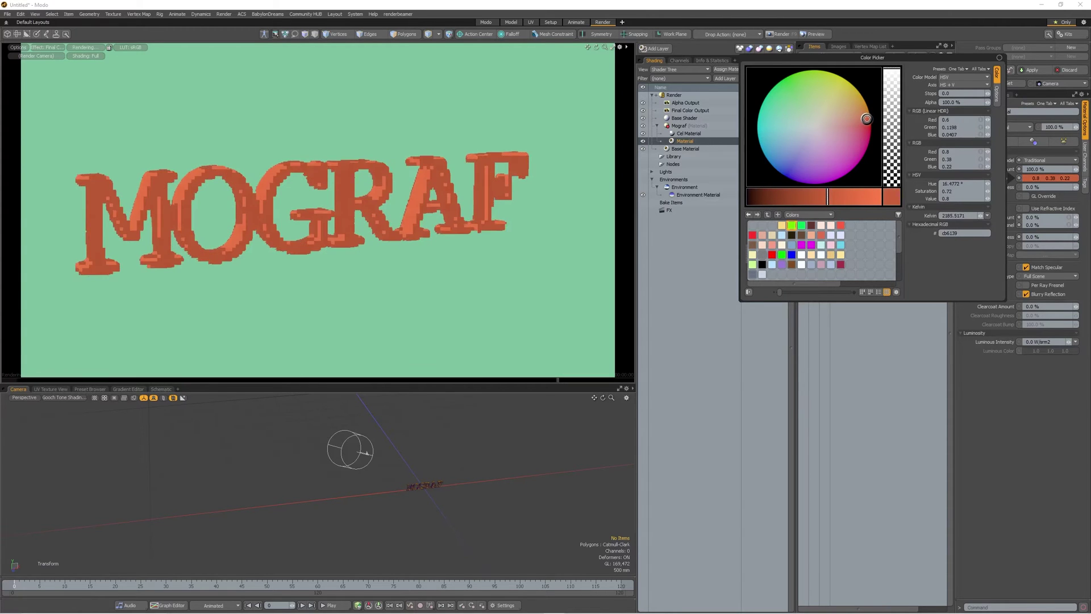
{"action": "left_click_drag", "start_coordinate": [865, 118], "coordinate": [871, 118]}
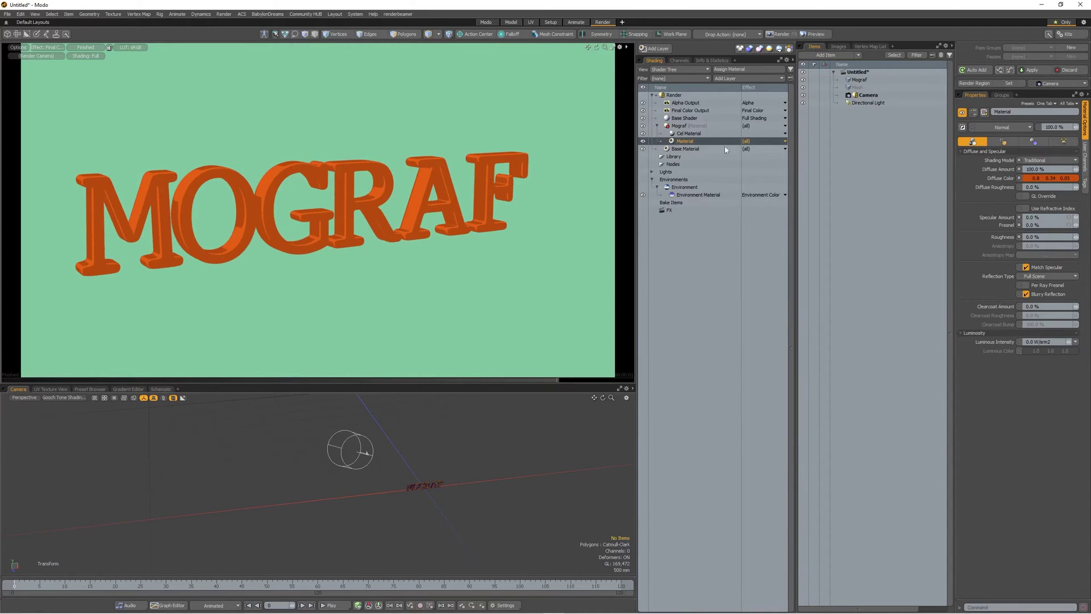
- Add a Halftone Material from the custom materials to the Mograf material group
{"action": "left_click", "coordinate": [698, 134]}
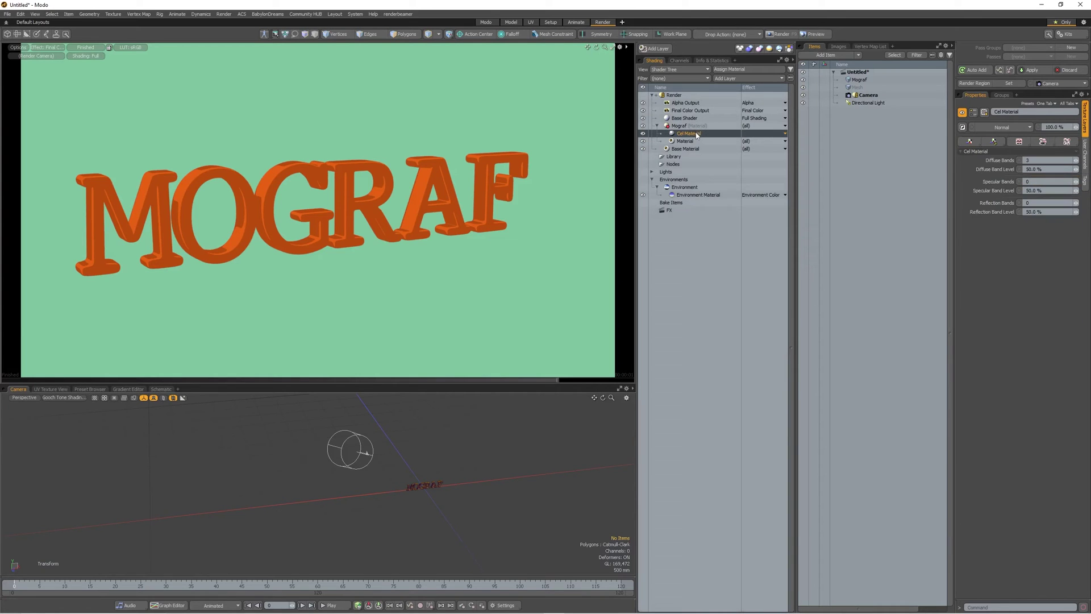
{"action": "left_click", "coordinate": [741, 79]}
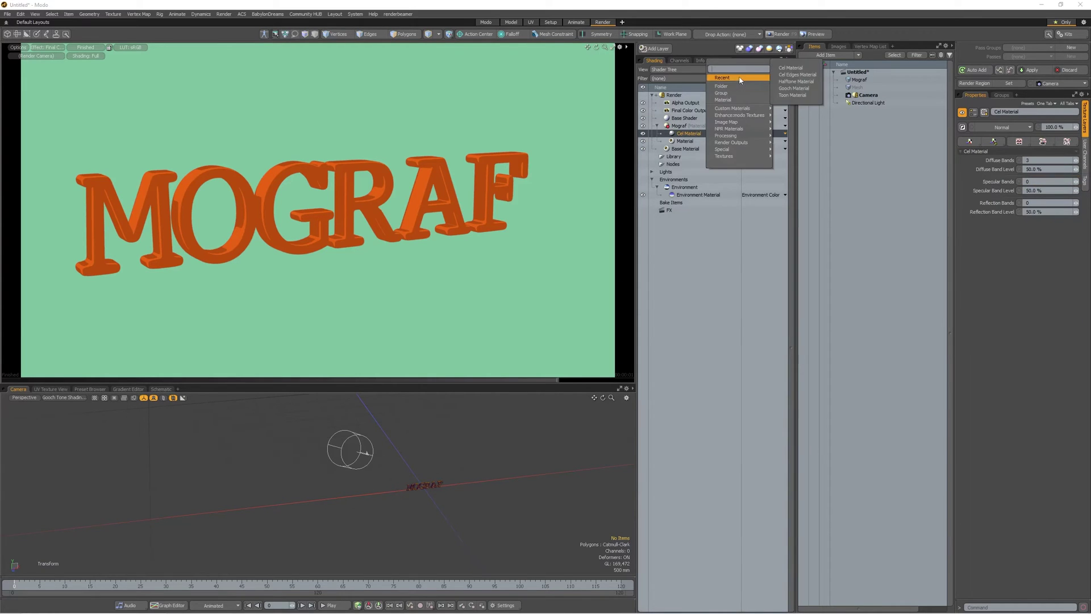
{"action": "mouse_move", "coordinate": [739, 110]}
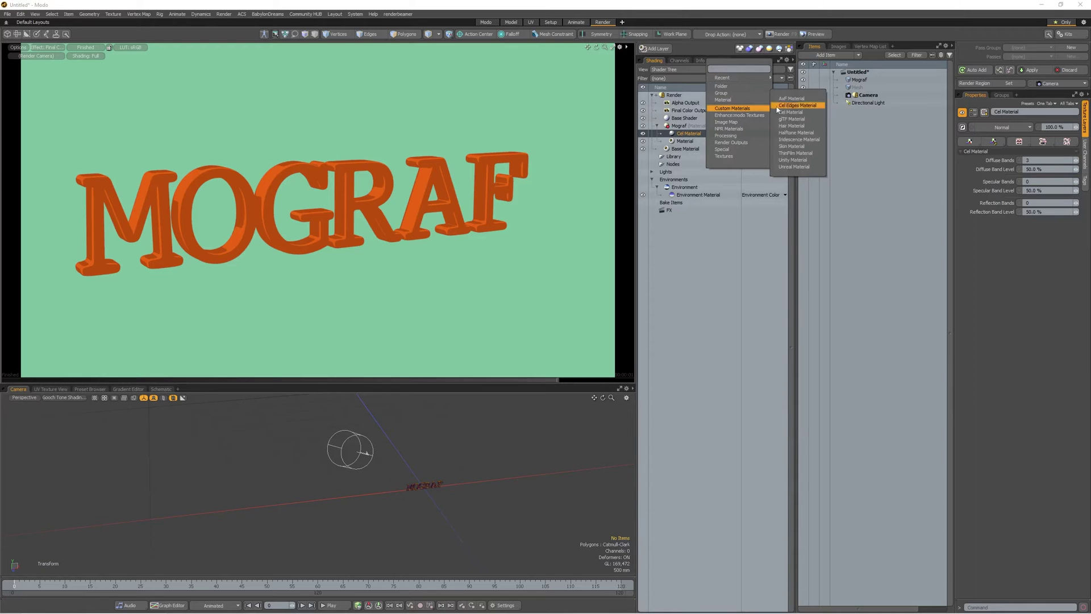
{"action": "left_click", "coordinate": [801, 133]}
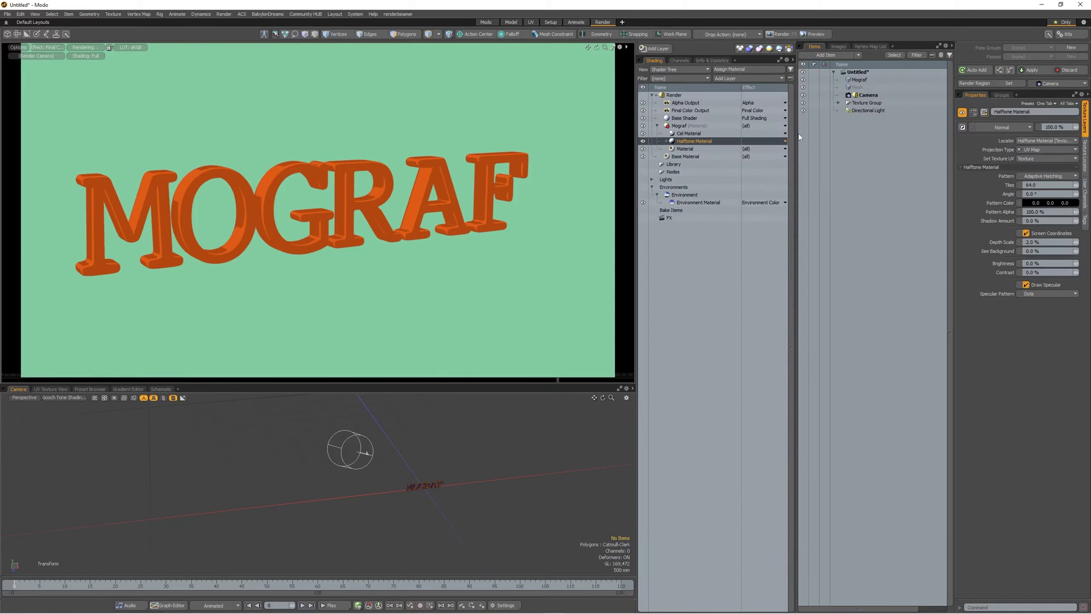
- Change the Halftone Material's pattern to Dots and set its tiles to 256
{"action": "left_click", "coordinate": [1041, 177]}
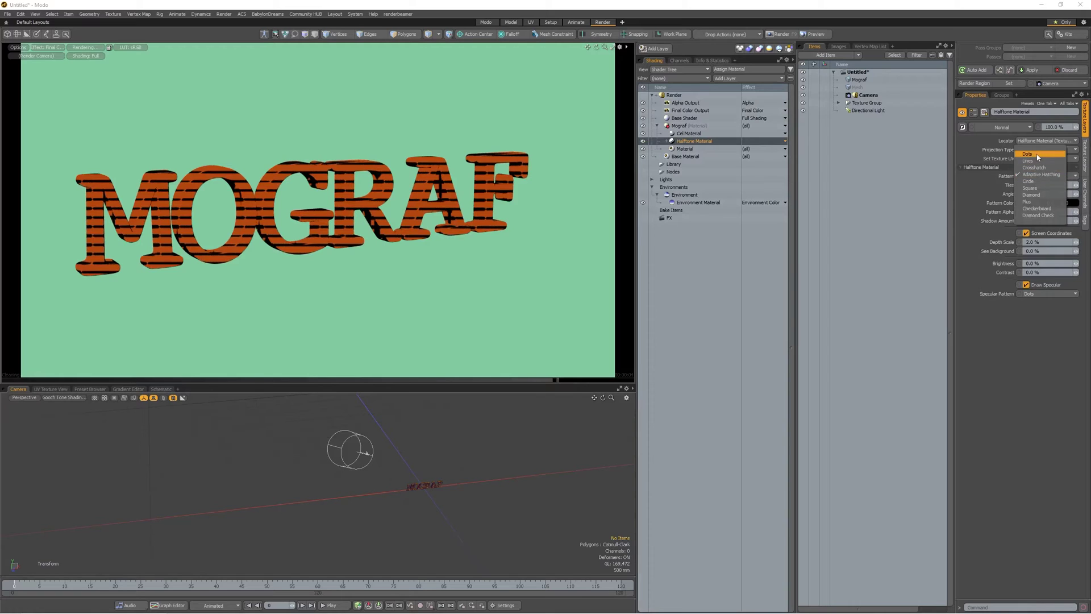
{"action": "left_click", "coordinate": [1038, 155]}
{"action": "left_click", "coordinate": [1046, 184]}
{"action": "type", "text": "256"}
{"action": "key", "text": "Return"}
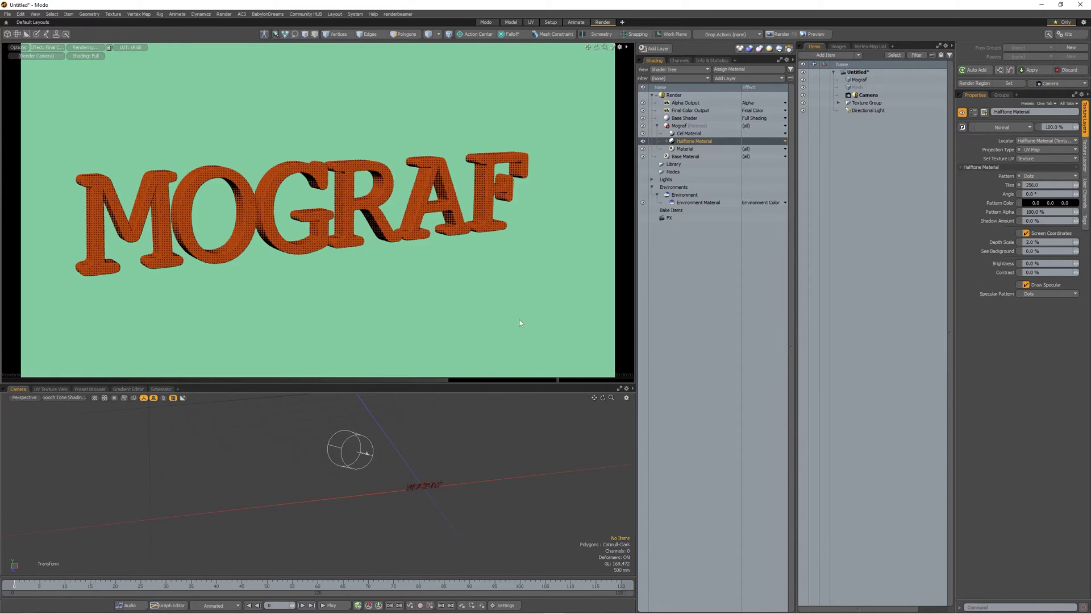
- Set the halftone pattern color to a dark purple with RGB 0.46, 0.0, 0.46
{"action": "double_click", "coordinate": [1044, 205]}
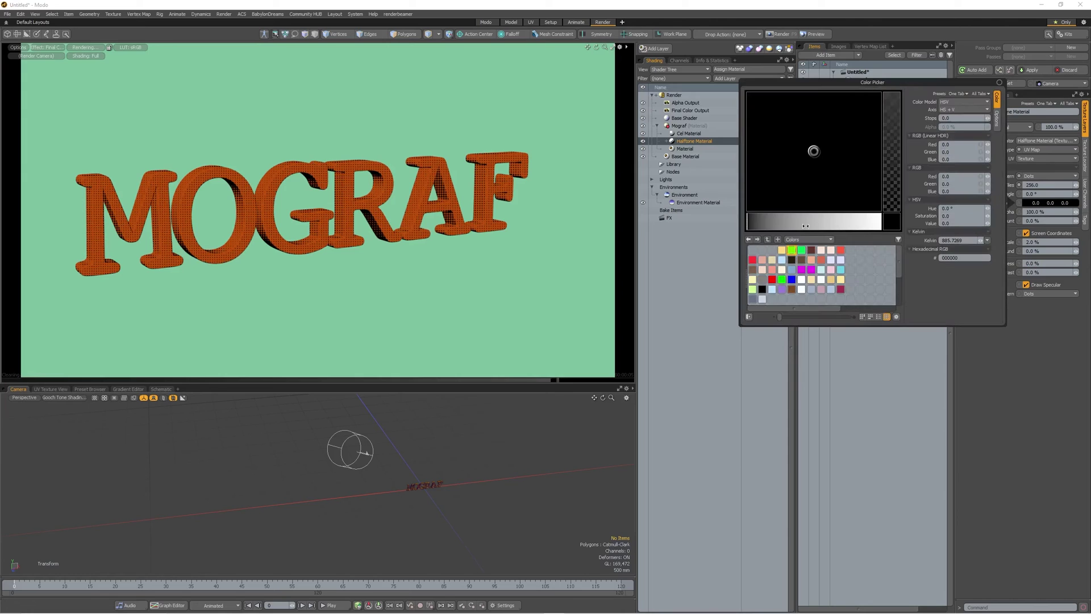
{"action": "left_click", "coordinate": [801, 271]}
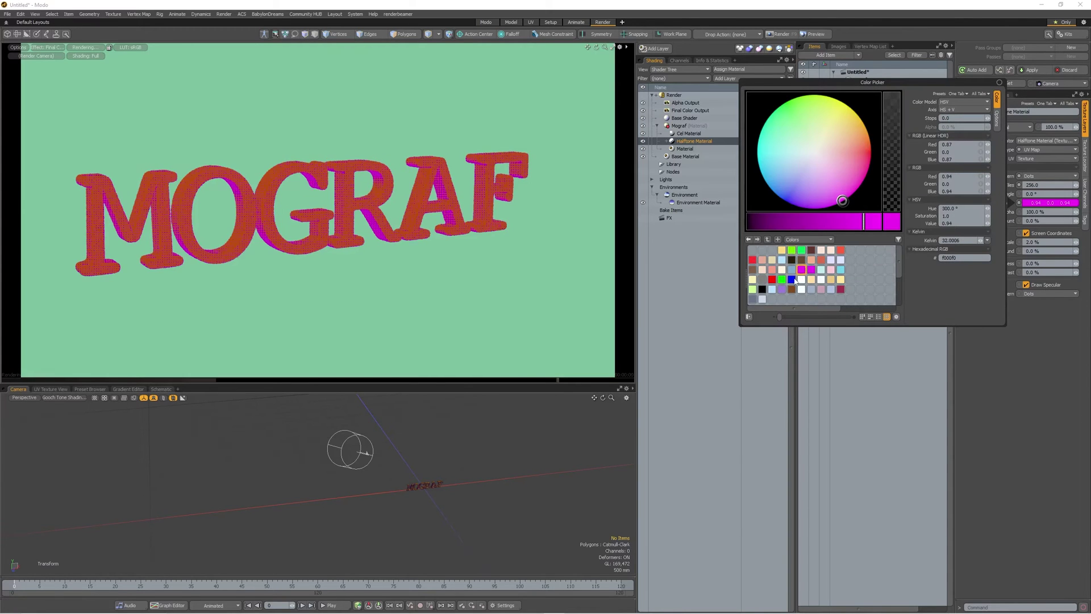
{"action": "left_click", "coordinate": [771, 219]}
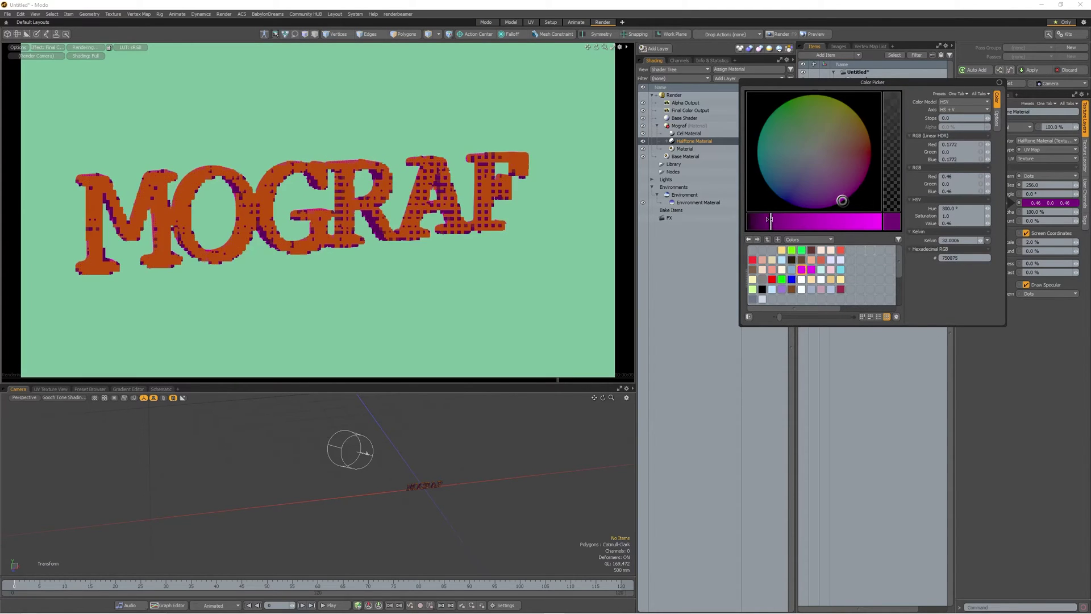
{"action": "left_click", "coordinate": [1016, 357]}
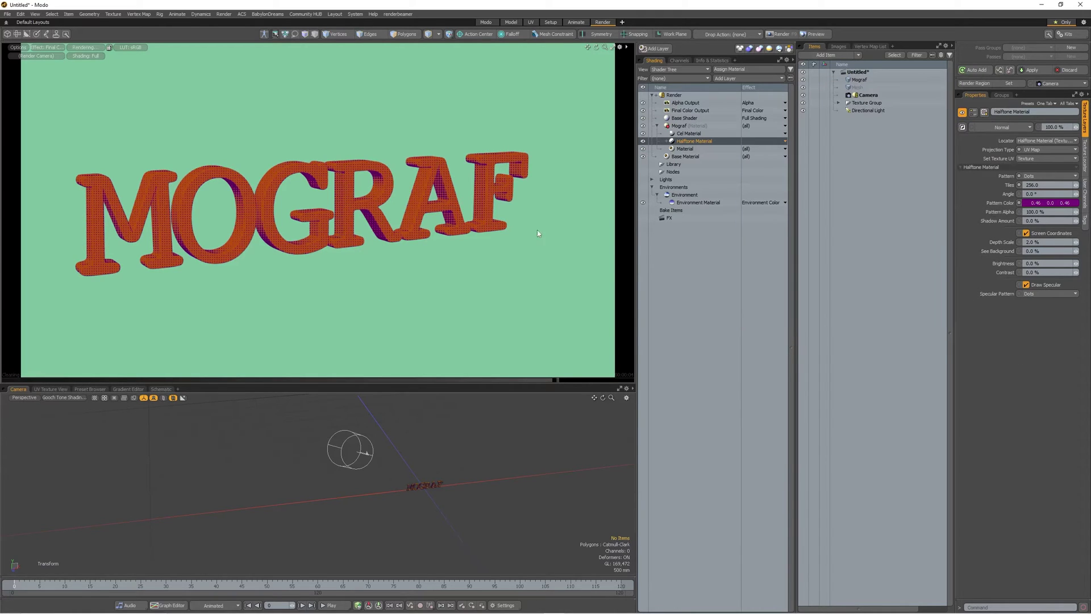
- Move the Halftone Material above the Cel Material in the shader tree and set its blend mode to Multiply
{"action": "left_click_drag", "start_coordinate": [672, 145], "coordinate": [688, 136]}
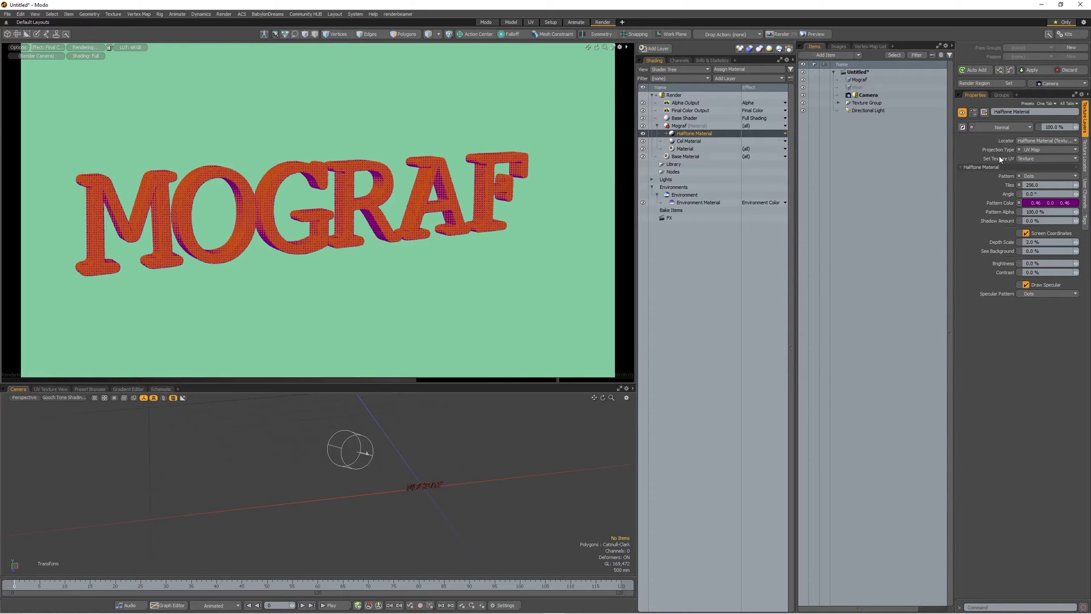
{"action": "left_click", "coordinate": [1003, 127]}
{"action": "left_click", "coordinate": [998, 185]}
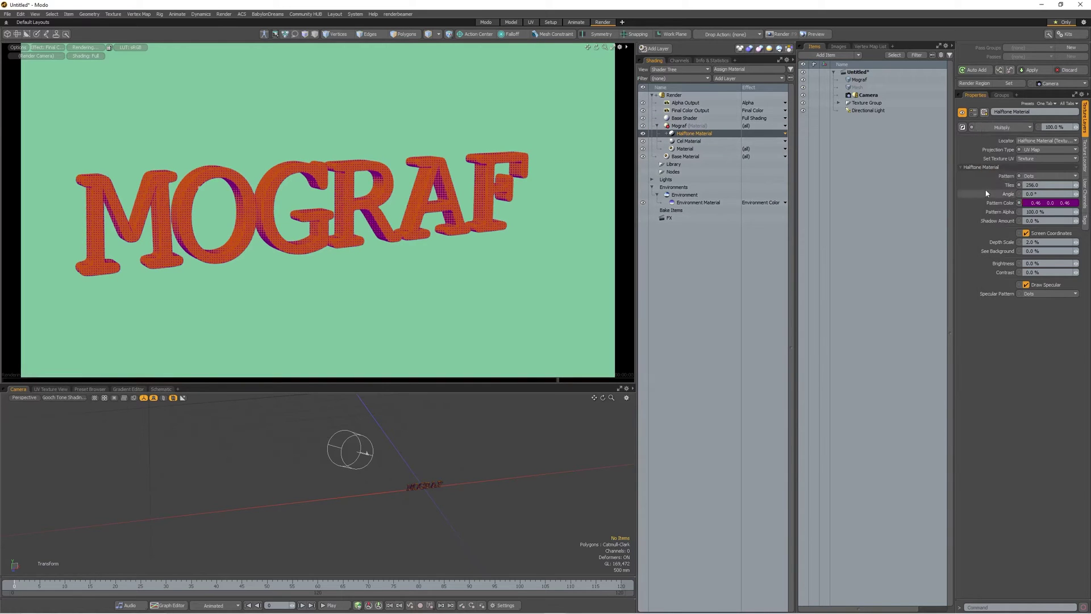
- Try the Screen blend mode on the Halftone Material and lower its pattern alpha below 0%
{"action": "left_click", "coordinate": [1011, 127]}
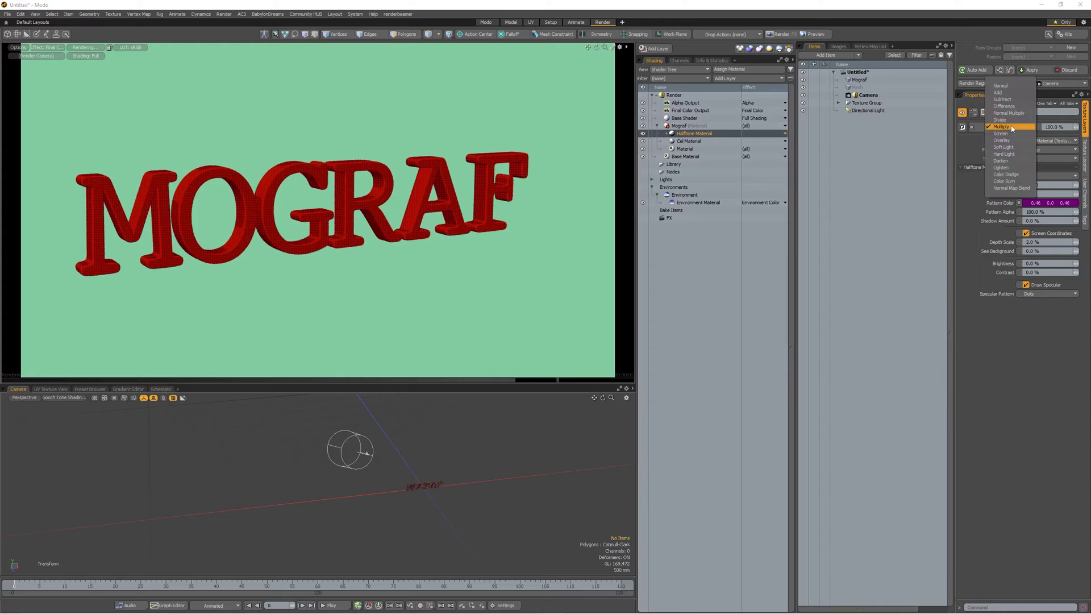
{"action": "left_click", "coordinate": [1003, 133]}
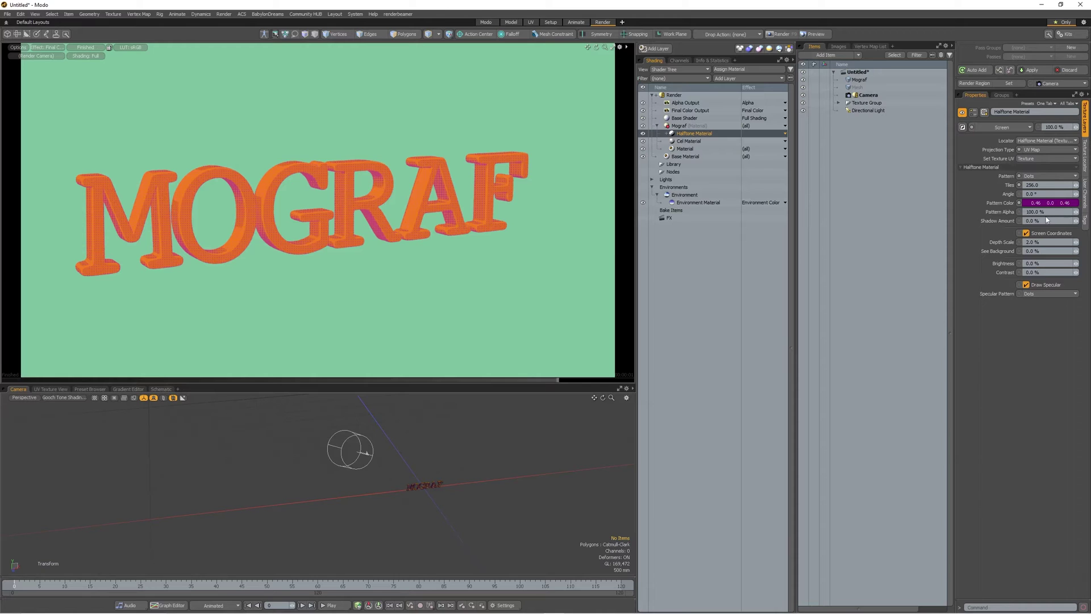
{"action": "mouse_move", "coordinate": [1076, 214]}
{"action": "left_mouse_down"}
{"action": "mouse_move", "coordinate": [1058, 214]}
{"action": "mouse_move", "coordinate": [1088, 212]}
{"action": "mouse_move", "coordinate": [1064, 212]}
{"action": "left_mouse_up"}
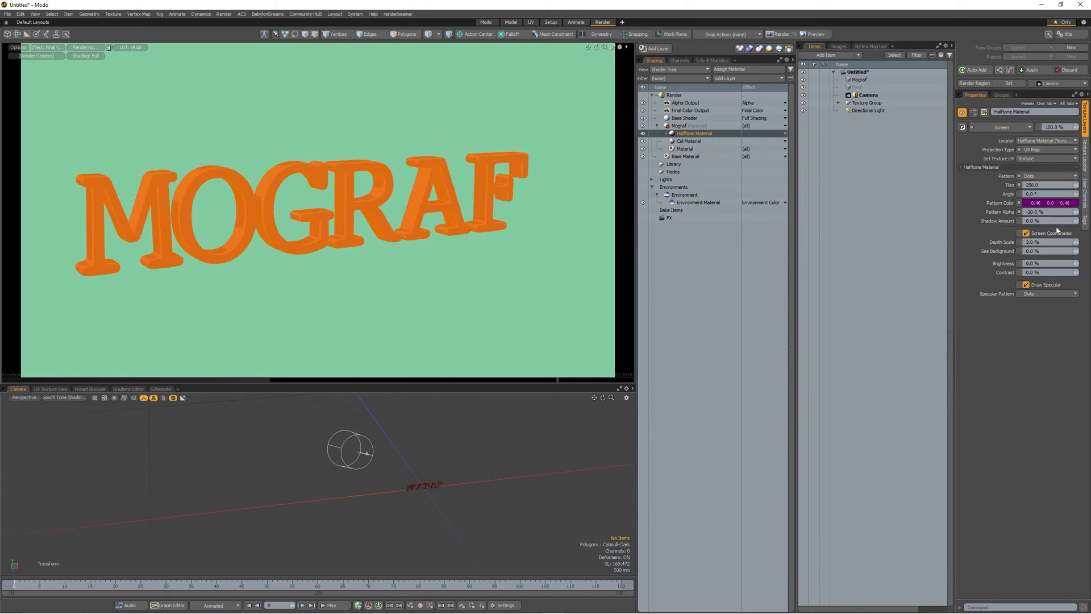
- Set the halftone pattern color to a bright blue, RGB 0.0, 0.45, 0.94, and the pattern alpha to 100%
{"action": "left_click", "coordinate": [1026, 203]}
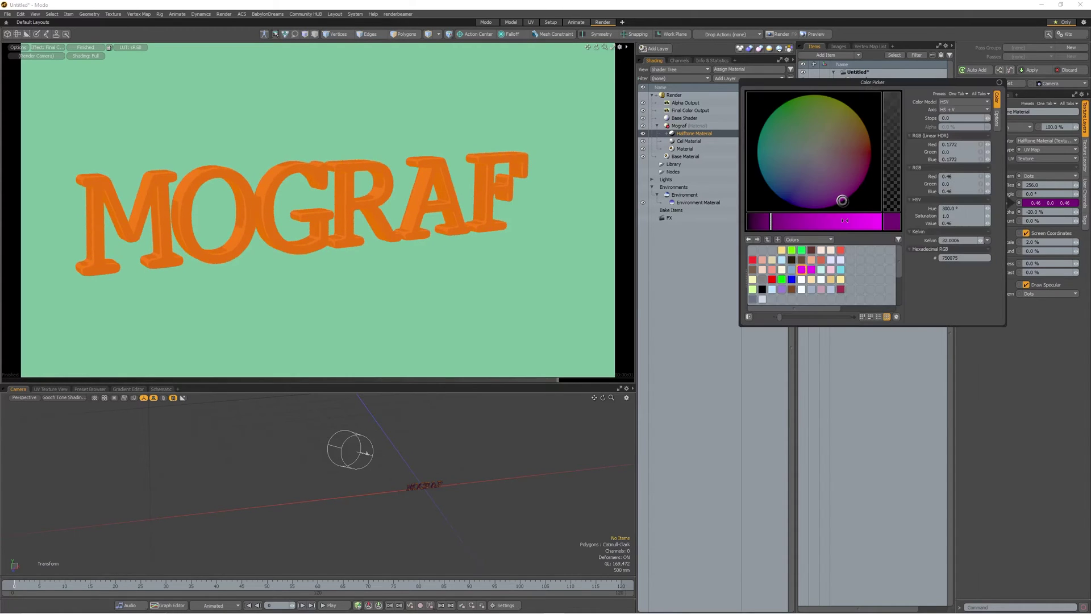
{"action": "left_click_drag", "start_coordinate": [853, 220], "coordinate": [864, 220]}
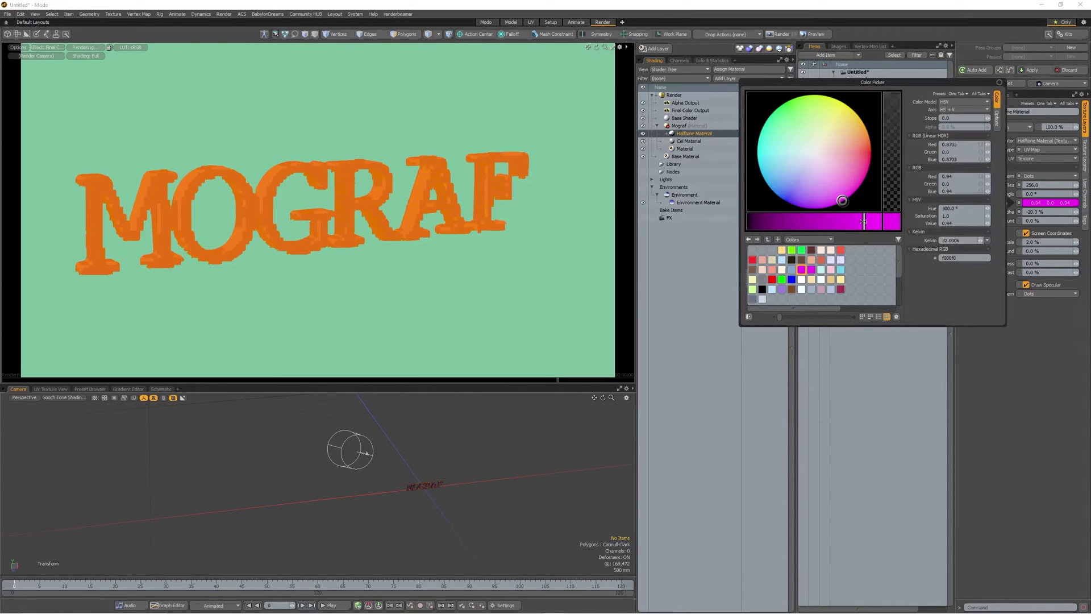
{"action": "left_click", "coordinate": [774, 197]}
{"action": "left_click", "coordinate": [1014, 358]}
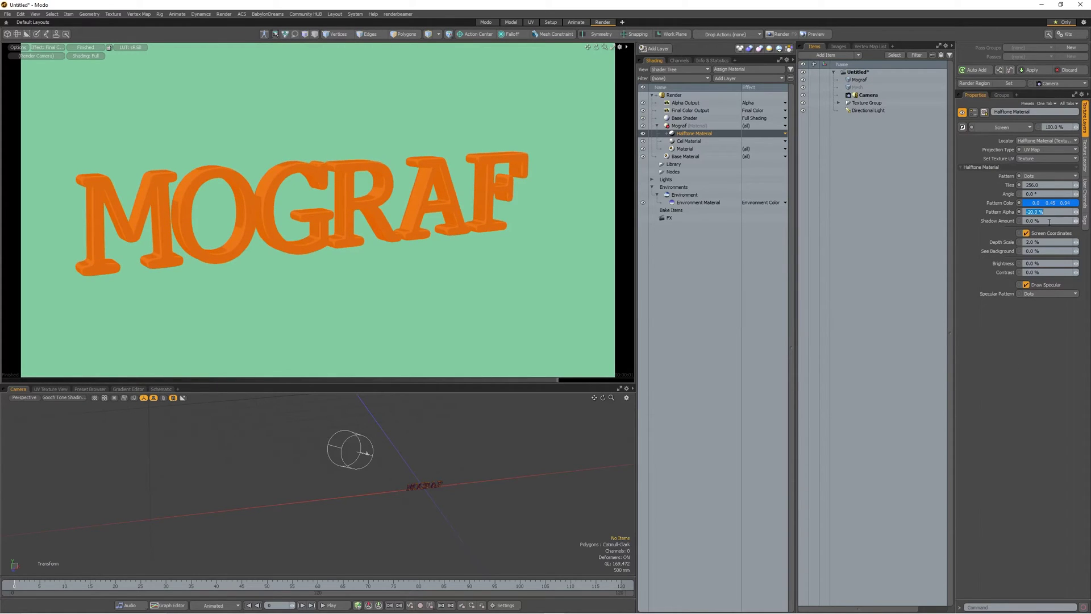
{"action": "type", "text": "100"}
{"action": "key", "text": "Return"}
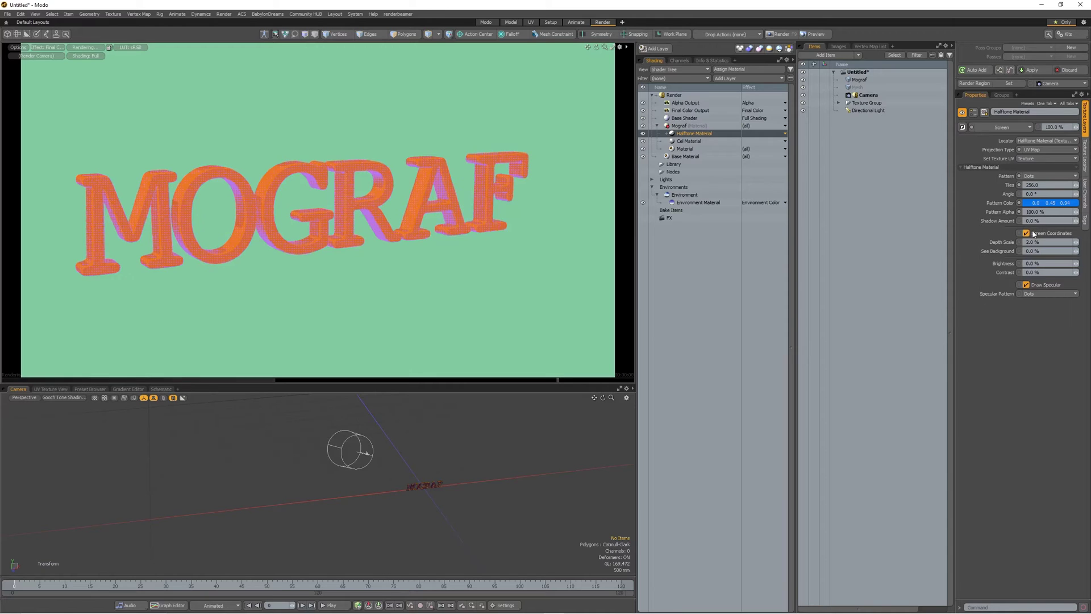
- Set the blue Halftone Material's blend mode back to Multiply and check the shaded lettering in the render preview
{"action": "left_click", "coordinate": [1014, 127]}
{"action": "left_click", "coordinate": [1013, 127]}
{"action": "left_click", "coordinate": [990, 128]}
{"action": "left_click", "coordinate": [989, 120]}
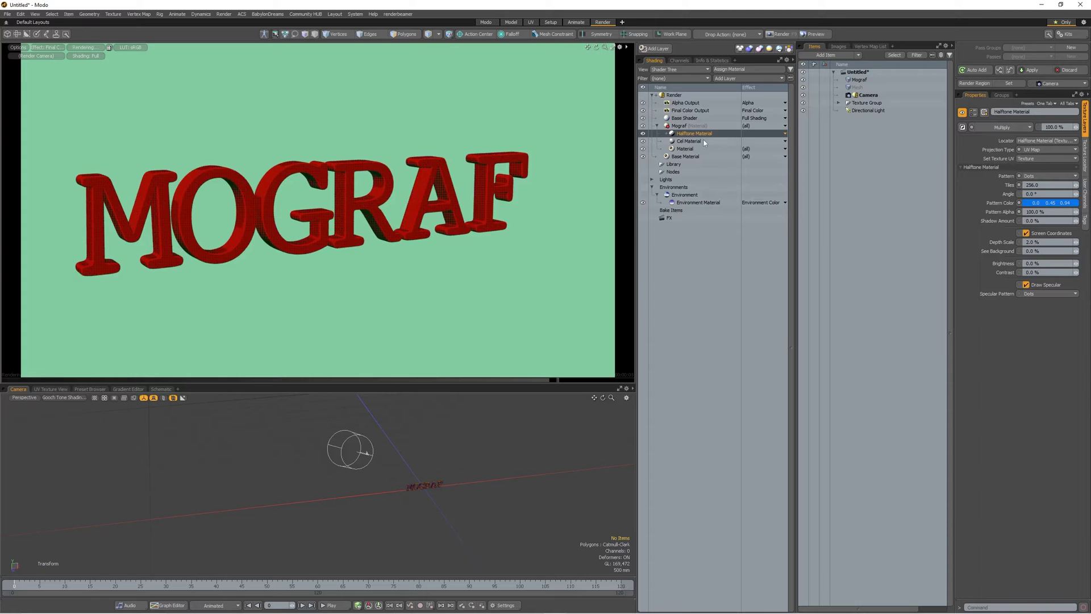
{"action": "left_click_drag", "start_coordinate": [458, 276], "coordinate": [462, 274], "text": "alt"}
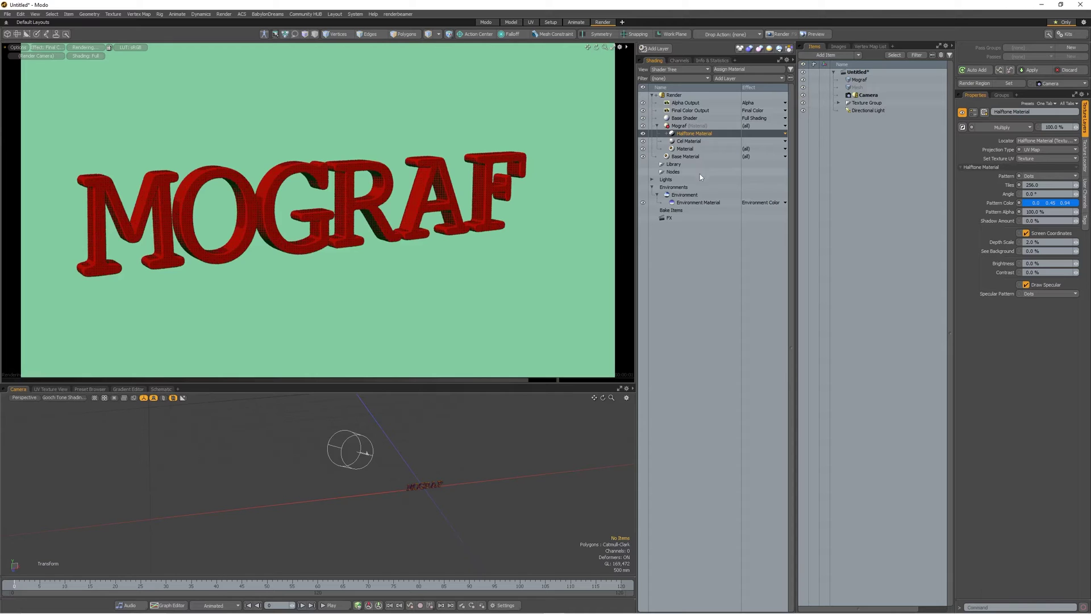
- Switch to the modeling layout, duplicate the Mograf mesh and rename the copy Outline
{"action": "left_click", "coordinate": [486, 23]}
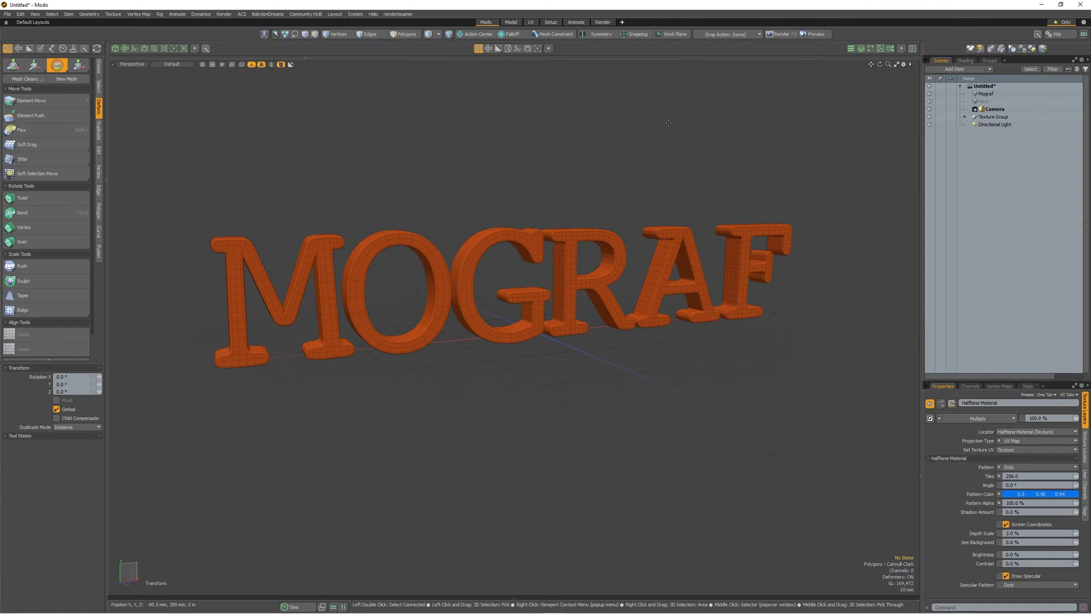
{"action": "left_click", "coordinate": [995, 94]}
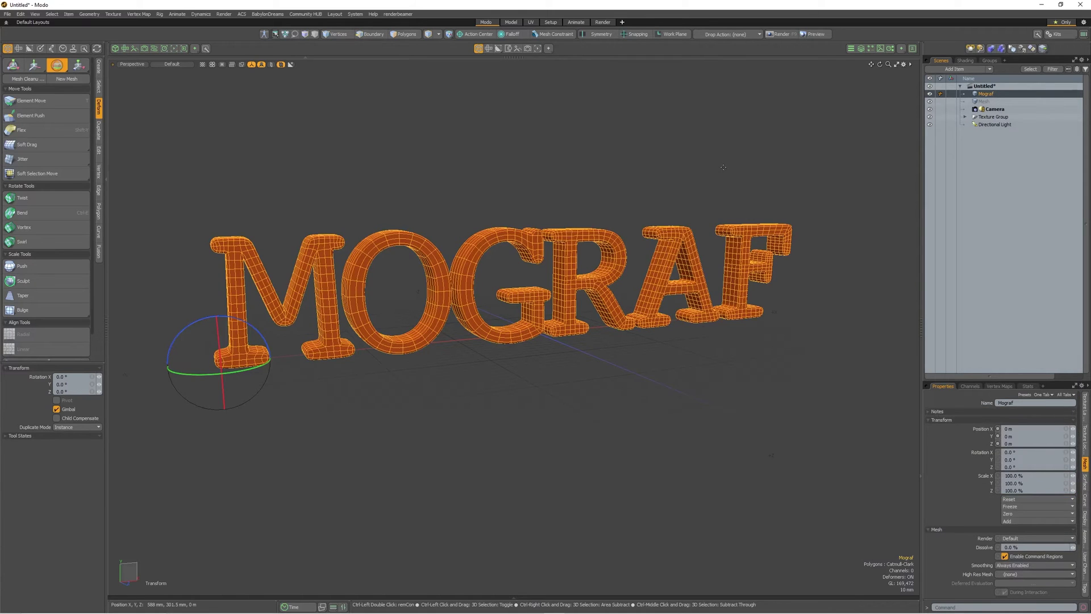
{"action": "key", "text": "ctrl+d"}
{"action": "key", "text": "q"}
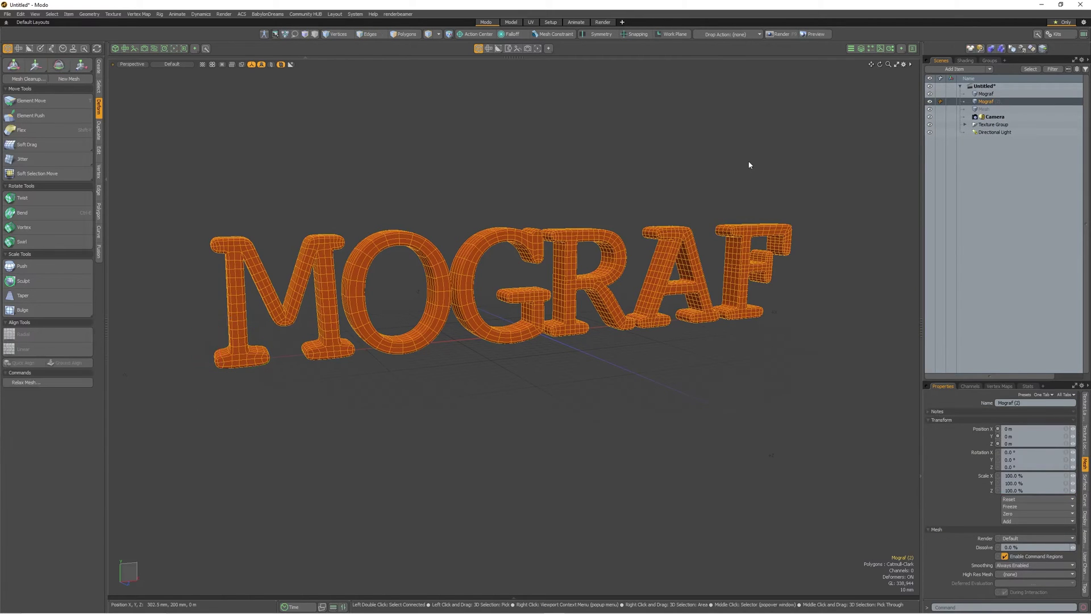
{"action": "double_click", "coordinate": [993, 103]}
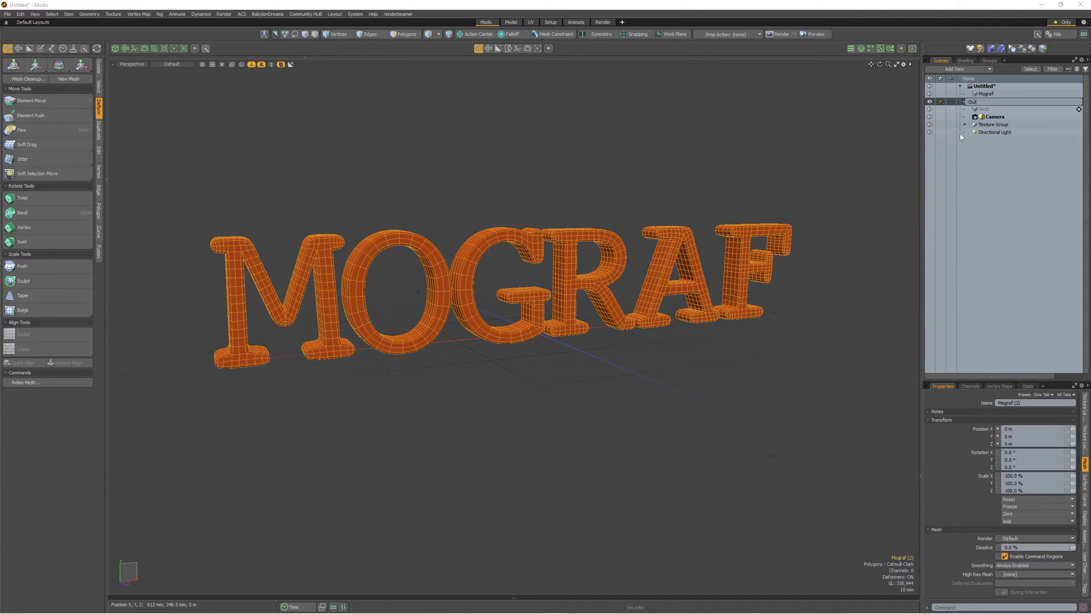
{"action": "type", "text": "Outline"}
{"action": "key", "text": "Return"}
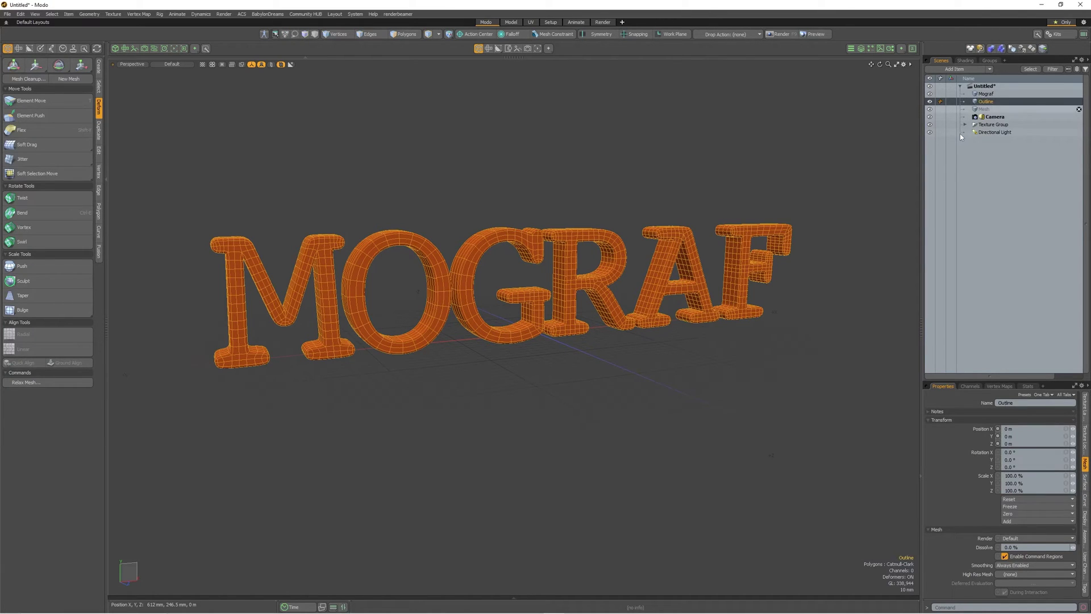
- Push all polygons of the Outline mesh outward by about 4.9 mm, thickening it around the original lettering
{"action": "left_click", "coordinate": [396, 34]}
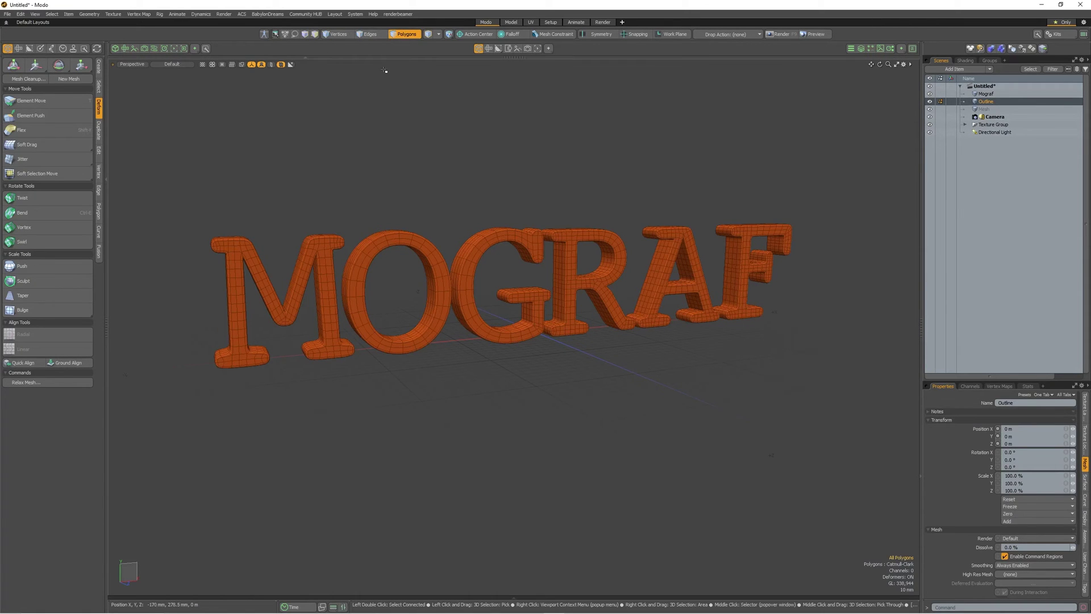
{"action": "left_click", "coordinate": [31, 267]}
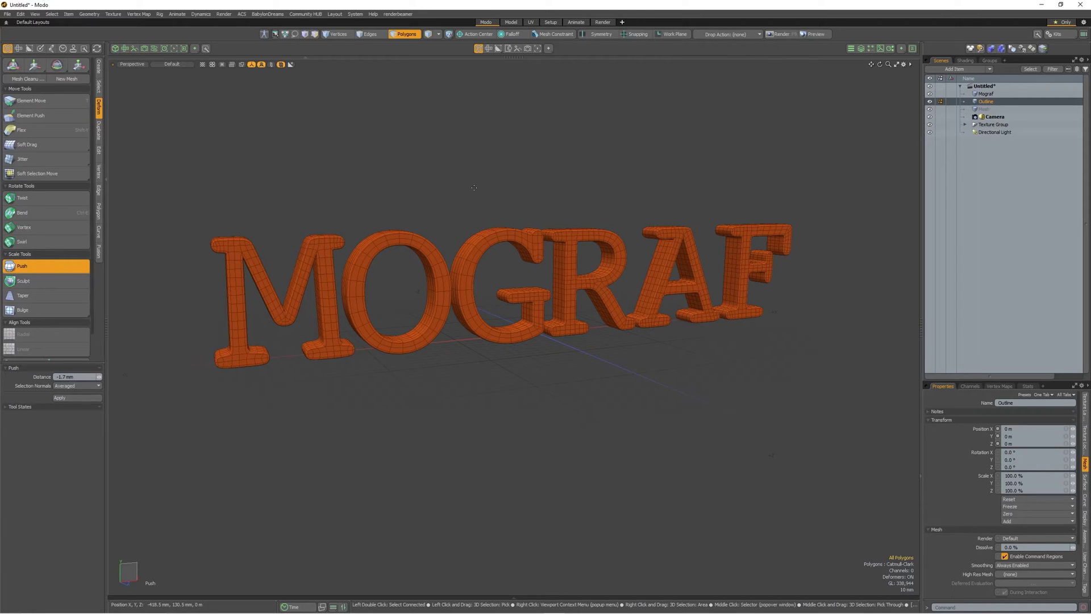
{"action": "left_click_drag", "start_coordinate": [244, 256], "coordinate": [282, 256]}
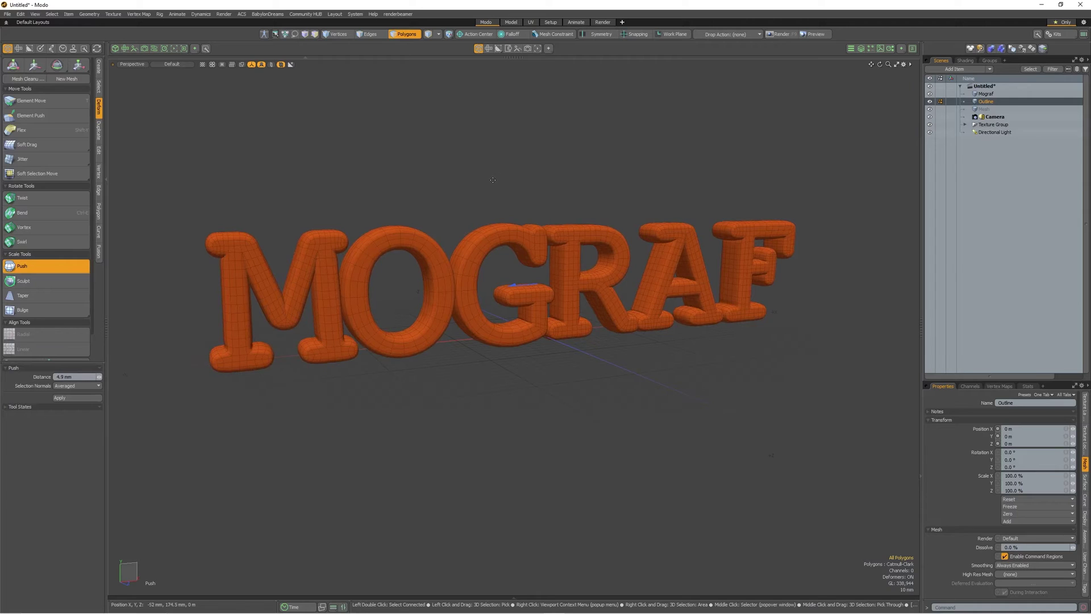
{"action": "key", "text": "space"}
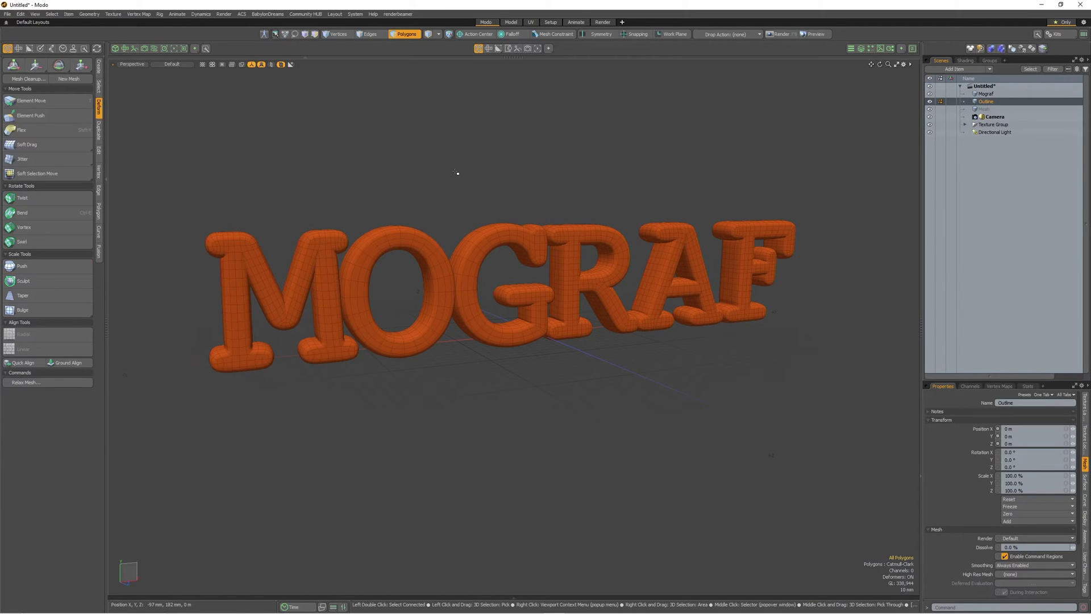
- Assign the Outline mesh a new material named Outline with 0% diffuse and flip its polygons
{"action": "key", "text": "m"}
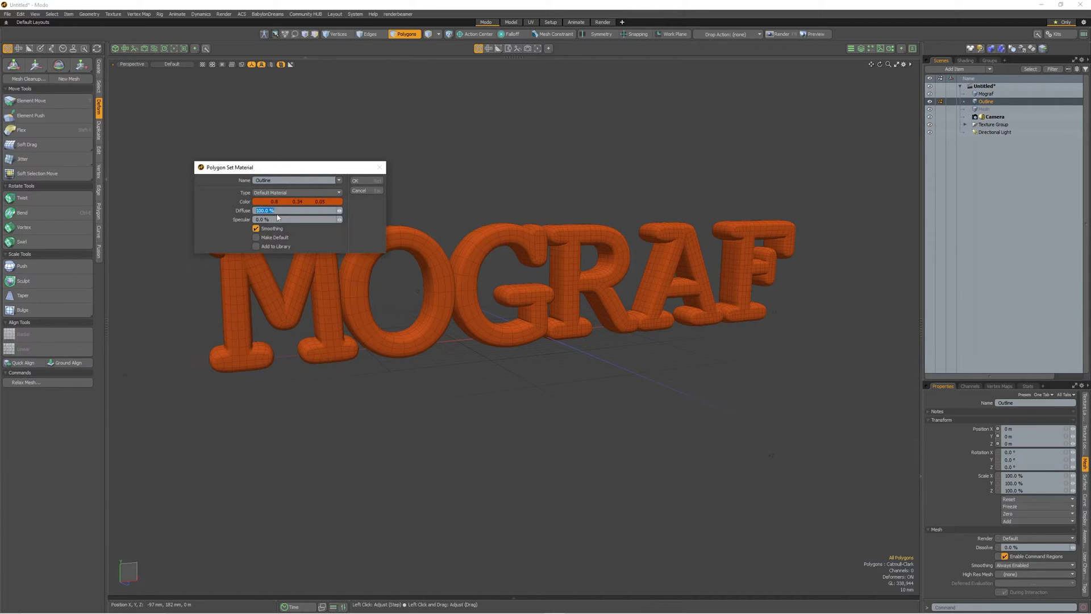
{"action": "key", "text": "Return"}
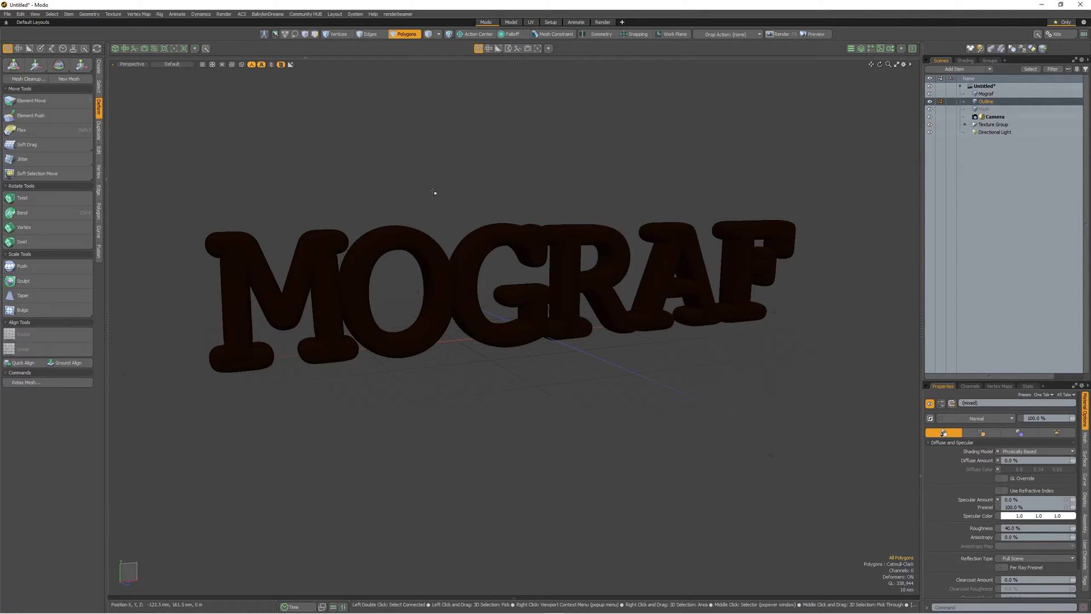
{"action": "key", "text": "f"}
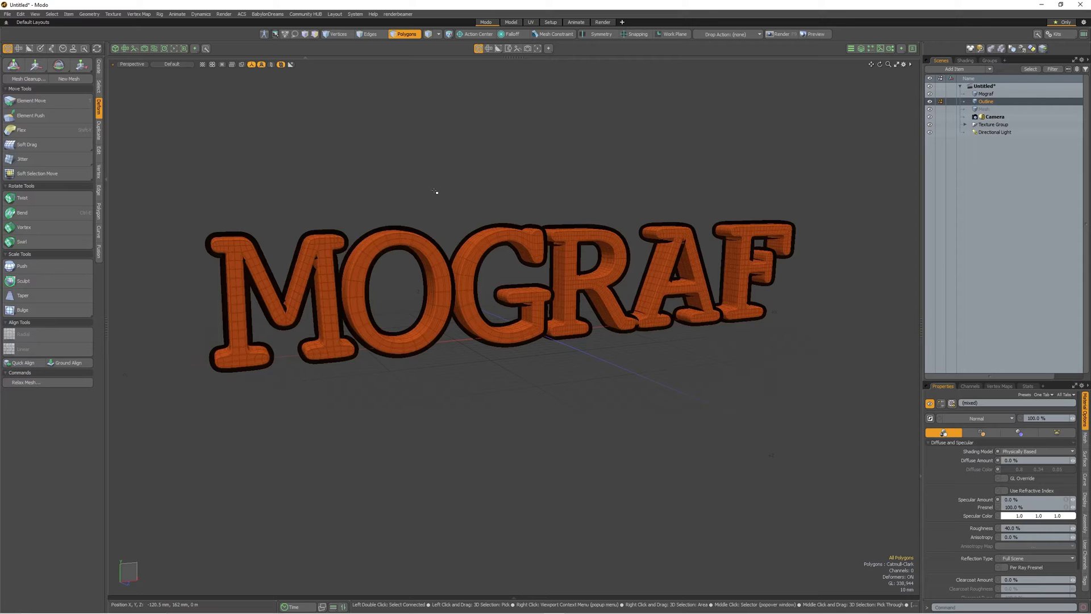
- Show only the Outline mesh with Reflection shading and examine the inner corners of the M for pinched geometry
{"action": "left_click_drag", "start_coordinate": [446, 182], "coordinate": [402, 186], "text": "alt"}
{"action": "scroll", "coordinate": [253, 246], "scroll_direction": "up", "scroll_amount": 8}
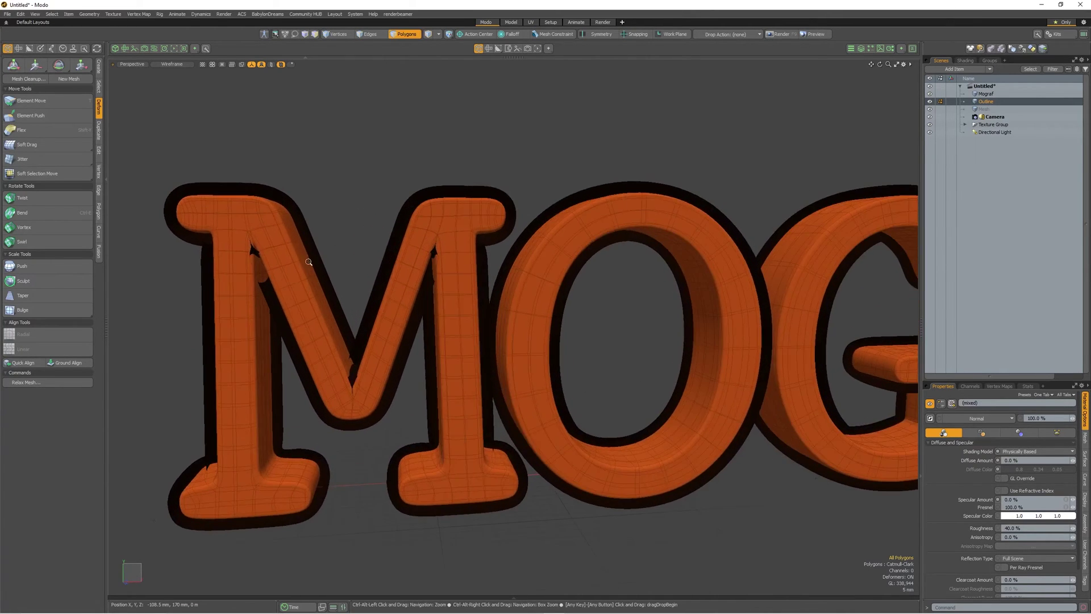
{"action": "left_click_drag", "start_coordinate": [253, 246], "coordinate": [283, 221], "text": "alt"}
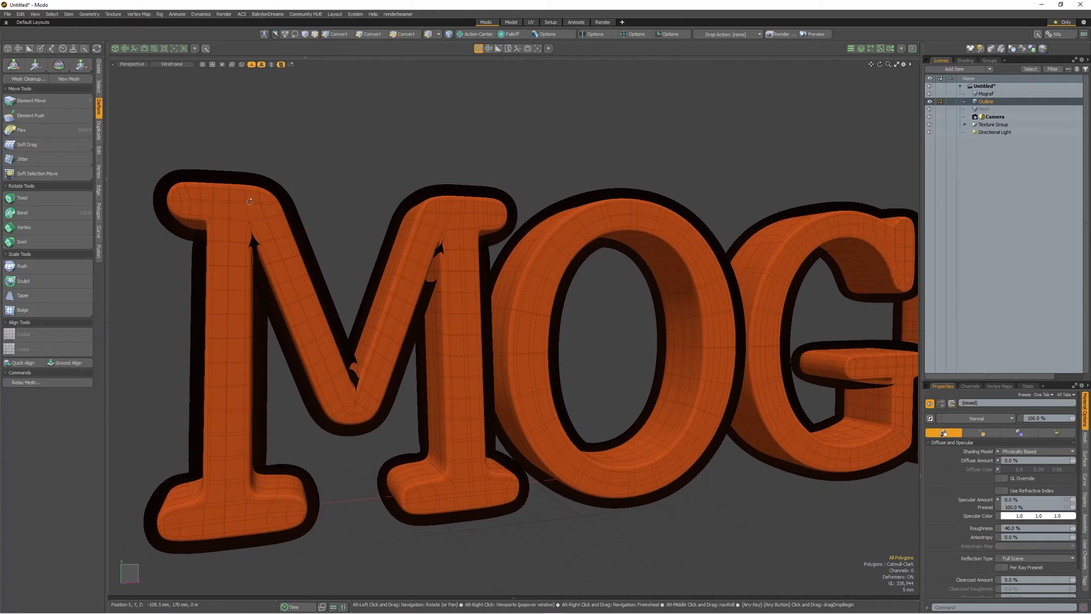
{"action": "left_click", "coordinate": [271, 65]}
{"action": "left_click", "coordinate": [179, 64]}
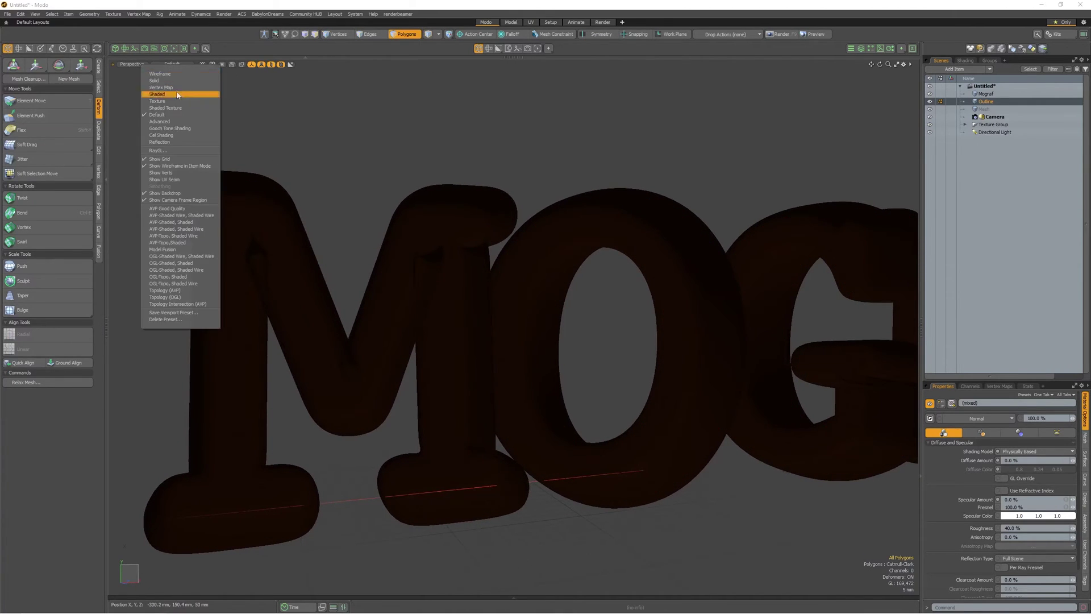
{"action": "left_click", "coordinate": [162, 141]}
{"action": "mouse_move", "coordinate": [306, 185]}
{"action": "left_mouse_down", "text": "alt"}
{"action": "mouse_move", "coordinate": [304, 163]}
{"action": "mouse_move", "coordinate": [290, 173]}
{"action": "left_mouse_up", "text": "alt"}
{"action": "scroll", "coordinate": [252, 239], "scroll_direction": "up", "scroll_amount": 6}
{"action": "left_click_drag", "start_coordinate": [275, 243], "coordinate": [298, 234], "text": "alt"}
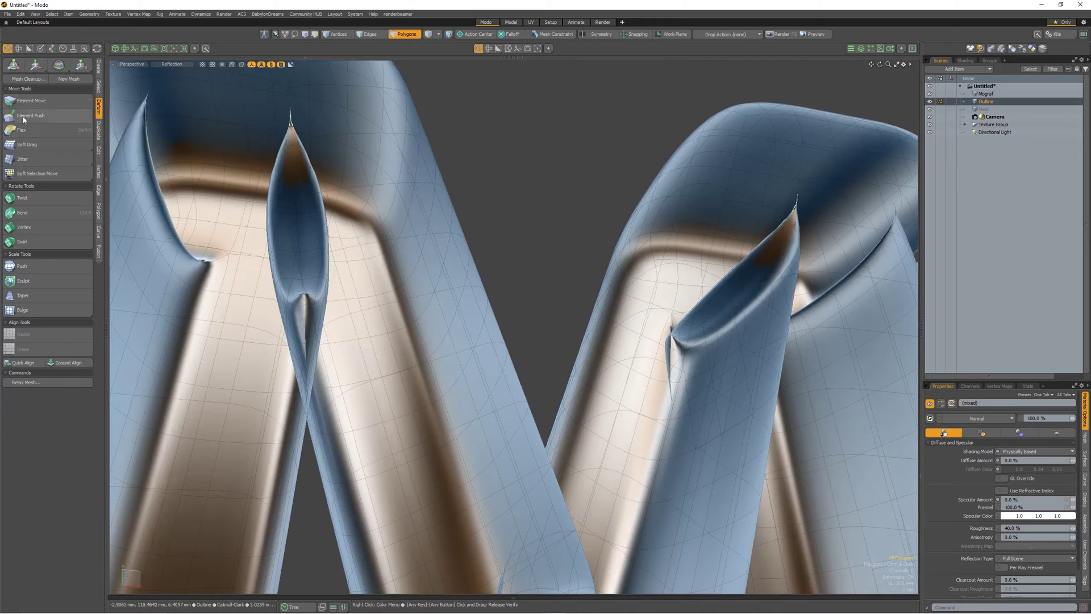
- Smooth the pinched fold at the M's inner corner using the Smooth sculpt brush at a size of about 131
{"action": "left_click", "coordinate": [41, 49]}
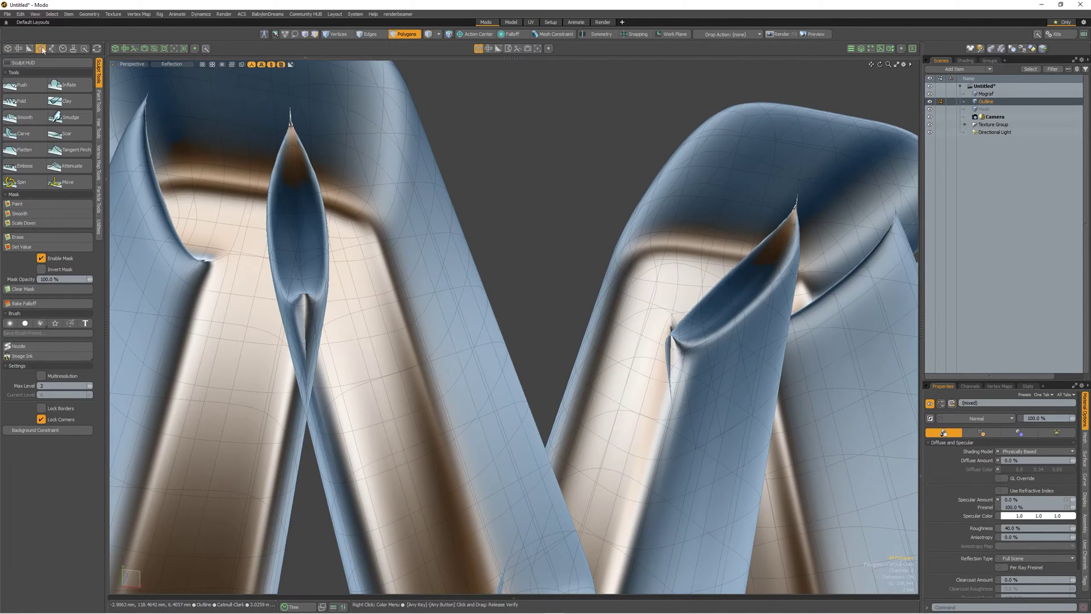
{"action": "left_click", "coordinate": [23, 118]}
{"action": "mouse_move", "coordinate": [418, 318]}
{"action": "left_mouse_down", "text": "alt"}
{"action": "mouse_move", "coordinate": [385, 162]}
{"action": "mouse_move", "coordinate": [402, 187]}
{"action": "mouse_move", "coordinate": [378, 240]}
{"action": "left_mouse_up", "text": "alt"}
{"action": "right_click_drag", "start_coordinate": [379, 241], "coordinate": [374, 241]}
{"action": "left_click_drag", "start_coordinate": [376, 232], "coordinate": [374, 323]}
- Continue smoothing the fold between the M's stem and diagonal, enlarging the brush to about 165
{"action": "left_click_drag", "start_coordinate": [399, 389], "coordinate": [413, 423], "text": "alt"}
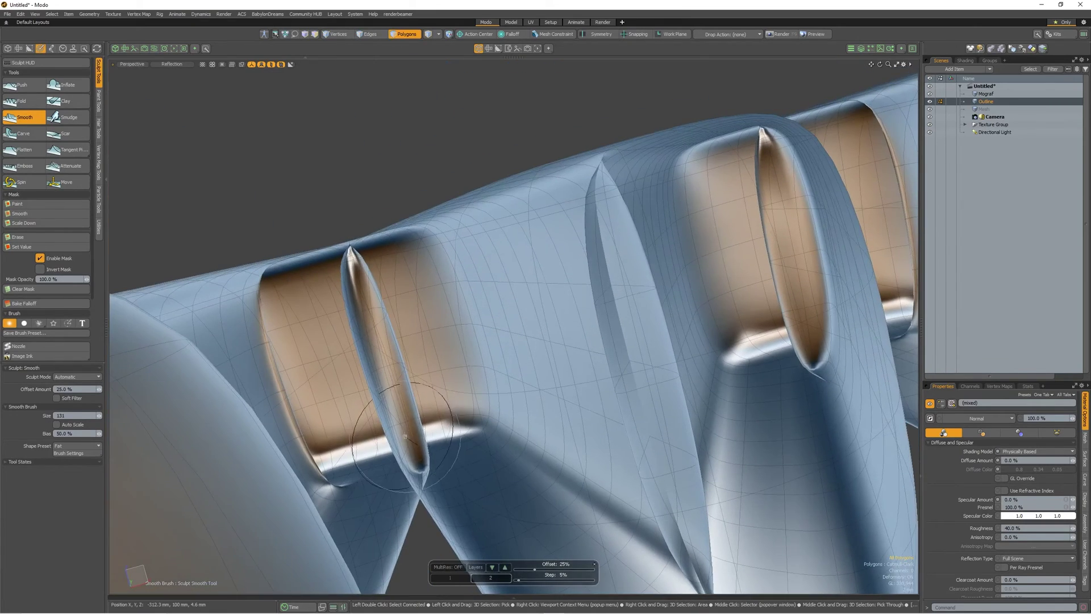
{"action": "left_click_drag", "start_coordinate": [355, 284], "coordinate": [367, 341]}
{"action": "left_click_drag", "start_coordinate": [398, 446], "coordinate": [372, 318]}
{"action": "right_click_drag", "start_coordinate": [376, 300], "coordinate": [389, 299]}
{"action": "left_click_drag", "start_coordinate": [385, 261], "coordinate": [374, 394]}
{"action": "mouse_move", "coordinate": [380, 405]}
{"action": "left_mouse_down"}
{"action": "mouse_move", "coordinate": [371, 245]}
{"action": "mouse_move", "coordinate": [389, 390]}
{"action": "left_mouse_up"}
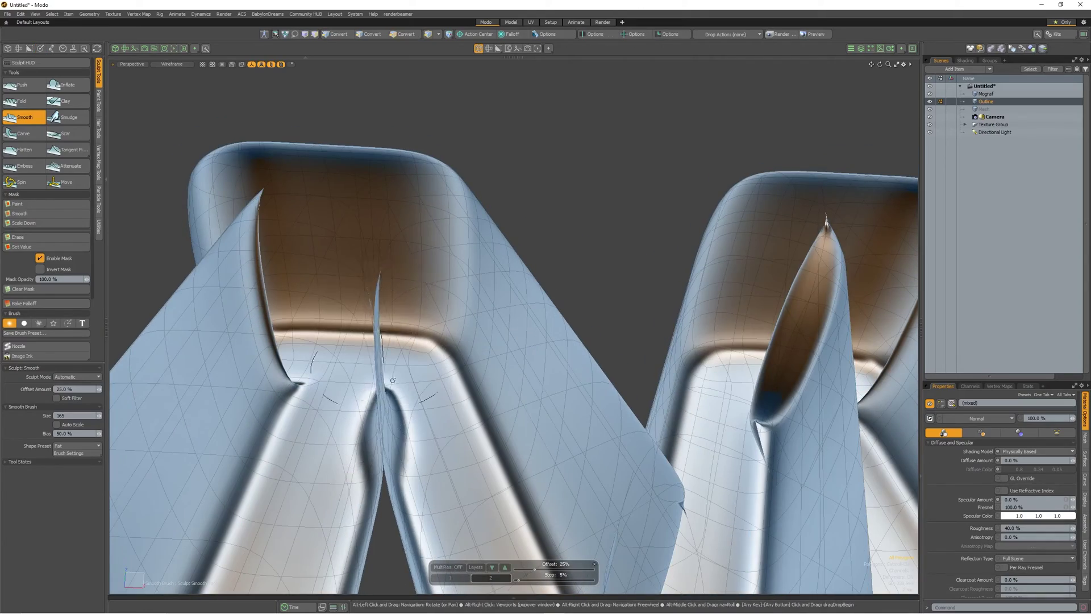
- Smooth the crease in the M's central V using a smaller sculpt brush
{"action": "left_click_drag", "start_coordinate": [376, 316], "coordinate": [432, 367], "text": "alt"}
{"action": "mouse_move", "coordinate": [432, 366]}
{"action": "left_mouse_down", "text": "ctrl+alt"}
{"action": "mouse_move", "coordinate": [564, 373]}
{"action": "mouse_move", "coordinate": [556, 387]}
{"action": "mouse_move", "coordinate": [530, 354]}
{"action": "mouse_move", "coordinate": [559, 372]}
{"action": "mouse_move", "coordinate": [526, 347]}
{"action": "mouse_move", "coordinate": [549, 395]}
{"action": "mouse_move", "coordinate": [398, 409]}
{"action": "mouse_move", "coordinate": [353, 477]}
{"action": "left_mouse_up", "text": "ctrl+alt"}
{"action": "mouse_move", "coordinate": [352, 477]}
{"action": "left_mouse_down", "text": "ctrl+alt"}
{"action": "mouse_move", "coordinate": [432, 486]}
{"action": "mouse_move", "coordinate": [401, 443]}
{"action": "left_mouse_up", "text": "ctrl+alt"}
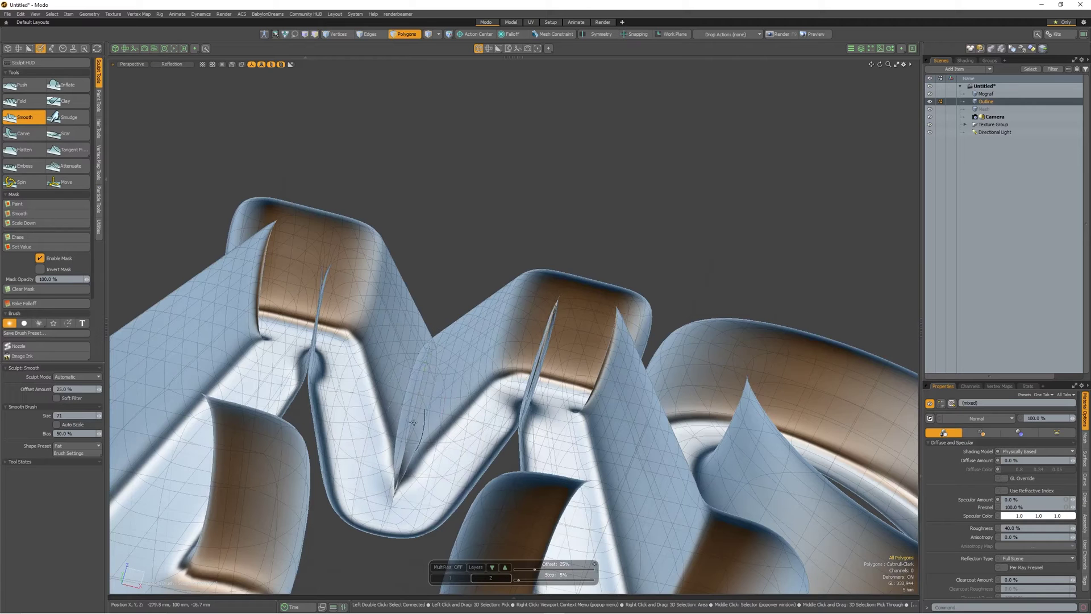
{"action": "left_click_drag", "start_coordinate": [415, 435], "coordinate": [414, 326], "text": "alt"}
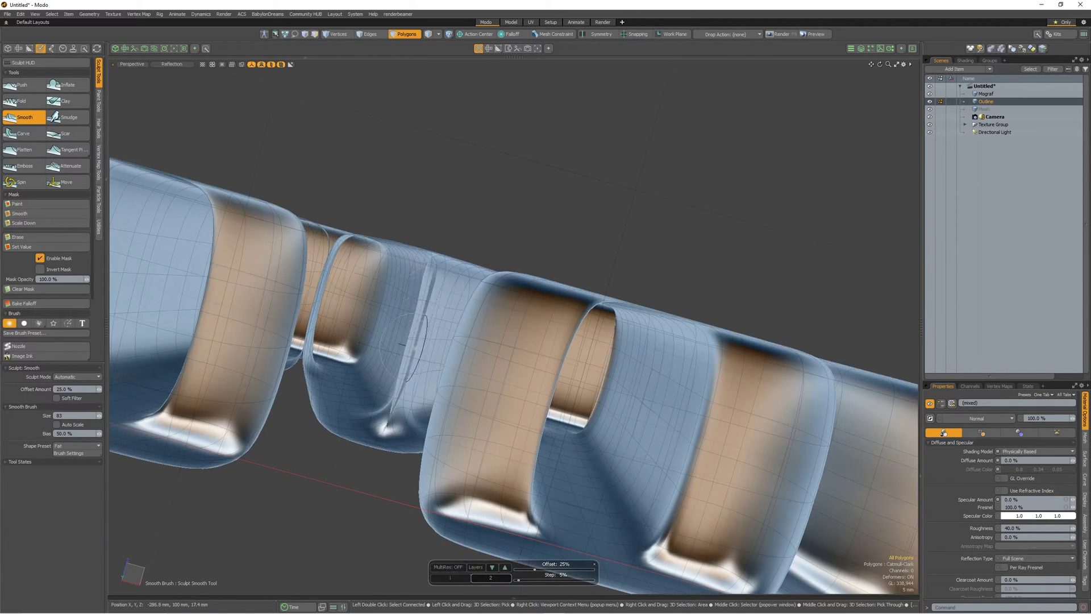
{"action": "left_click_drag", "start_coordinate": [421, 279], "coordinate": [423, 310], "text": "alt"}
{"action": "right_click_drag", "start_coordinate": [423, 321], "coordinate": [421, 322]}
{"action": "mouse_move", "coordinate": [422, 310]}
{"action": "left_mouse_down"}
{"action": "mouse_move", "coordinate": [417, 424]}
{"action": "mouse_move", "coordinate": [424, 392]}
{"action": "mouse_move", "coordinate": [364, 347]}
{"action": "left_mouse_up"}
- Smooth another pinched corner of the Outline mesh and exit the Smooth sculpt tool
{"action": "mouse_move", "coordinate": [660, 302]}
{"action": "left_mouse_down", "text": "ctrl+alt"}
{"action": "mouse_move", "coordinate": [606, 288]}
{"action": "mouse_move", "coordinate": [398, 312]}
{"action": "left_mouse_up", "text": "ctrl+alt"}
{"action": "mouse_move", "coordinate": [398, 311]}
{"action": "left_mouse_down", "text": "alt"}
{"action": "mouse_move", "coordinate": [401, 327]}
{"action": "mouse_move", "coordinate": [529, 336]}
{"action": "mouse_move", "coordinate": [531, 359]}
{"action": "left_mouse_up", "text": "alt"}
{"action": "right_click_drag", "start_coordinate": [532, 359], "coordinate": [542, 360]}
{"action": "mouse_move", "coordinate": [529, 329]}
{"action": "left_mouse_down"}
{"action": "mouse_move", "coordinate": [523, 273]}
{"action": "mouse_move", "coordinate": [530, 357]}
{"action": "mouse_move", "coordinate": [449, 479]}
{"action": "mouse_move", "coordinate": [555, 356]}
{"action": "left_mouse_up"}
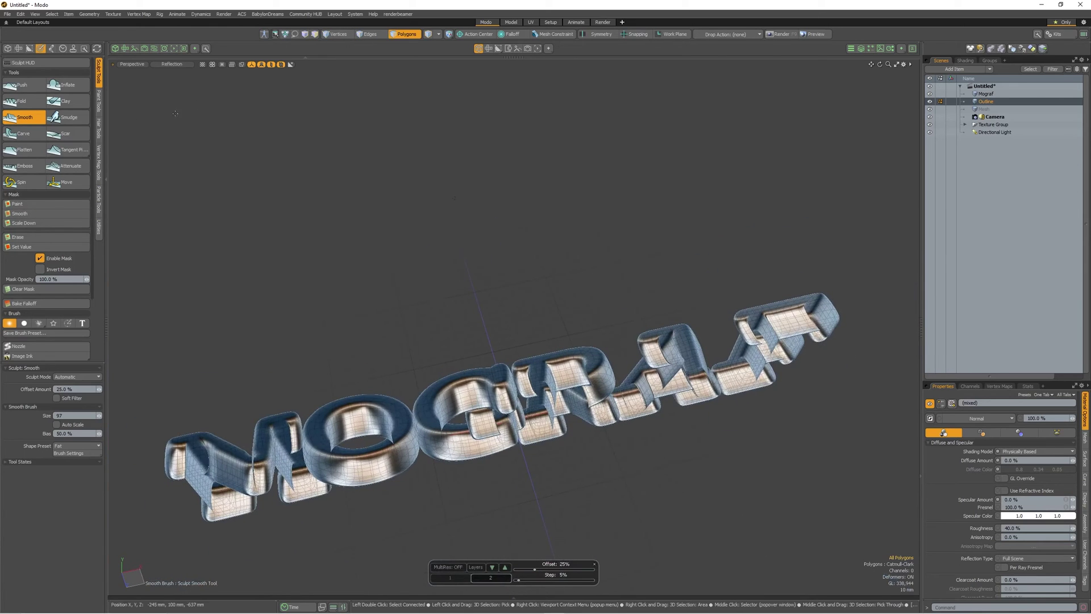
{"action": "left_click", "coordinate": [25, 117]}
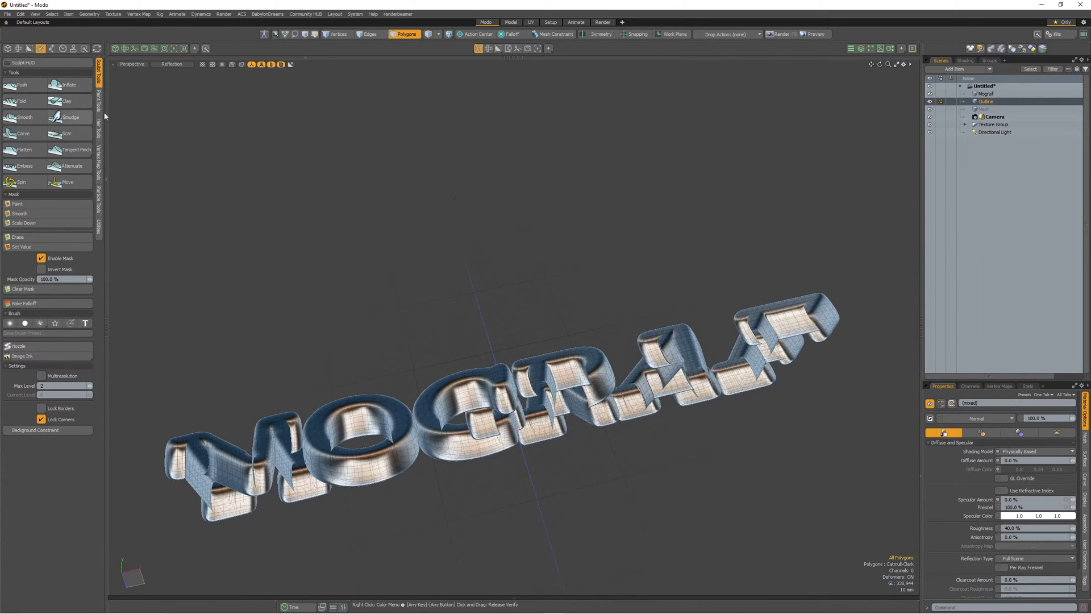
- Show the Mograf mesh again, restore Default viewport shading and check the outlined lettering from the front
{"action": "left_click", "coordinate": [272, 65]}
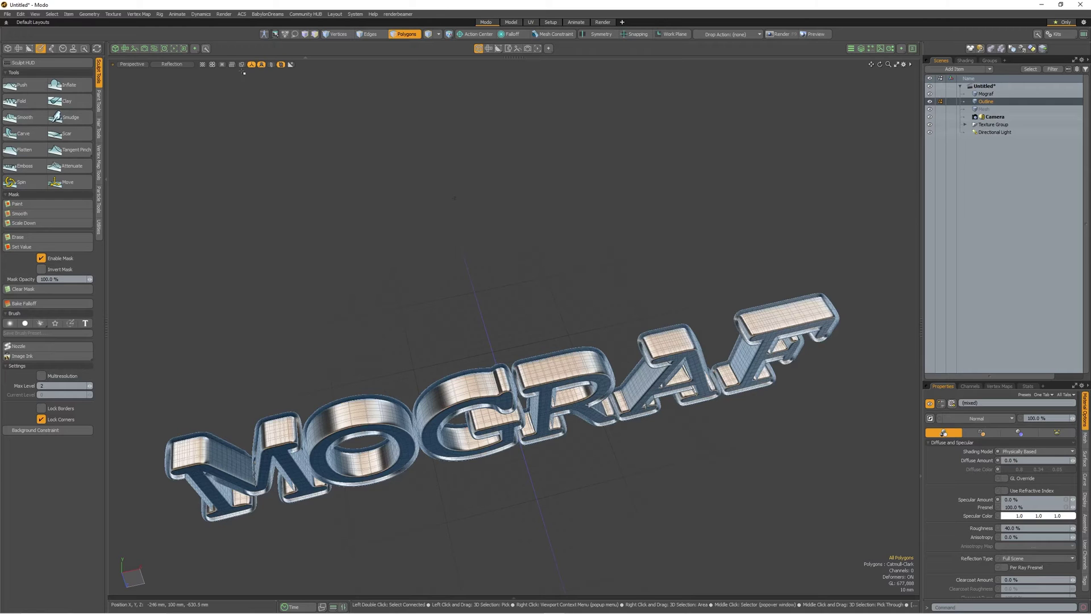
{"action": "left_click", "coordinate": [172, 64]}
{"action": "left_click", "coordinate": [163, 135]}
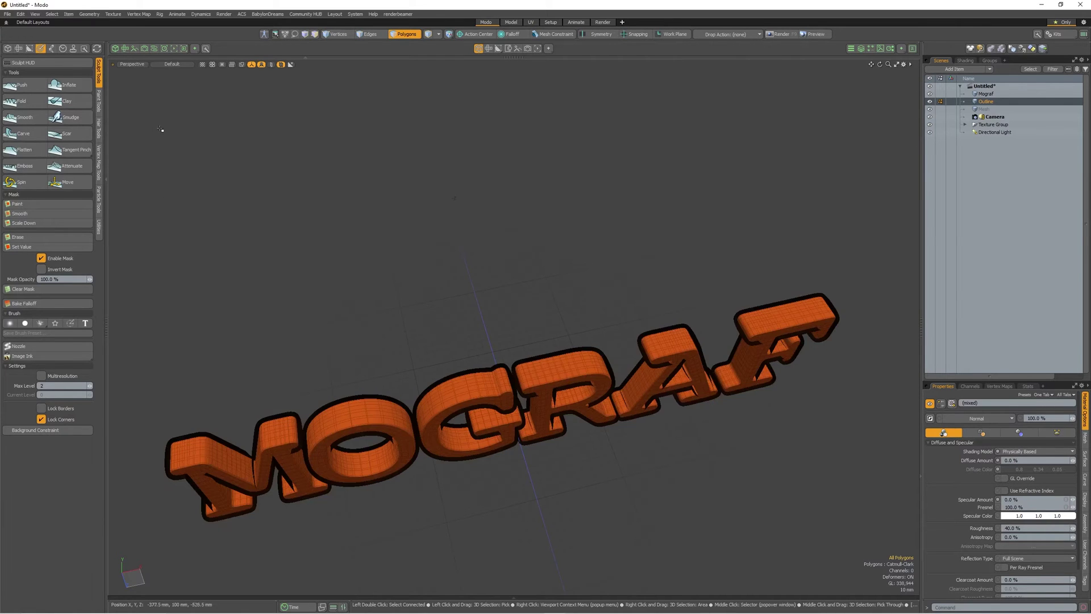
{"action": "mouse_move", "coordinate": [163, 131]}
{"action": "left_mouse_down", "text": "alt"}
{"action": "mouse_move", "coordinate": [337, 253]}
{"action": "mouse_move", "coordinate": [391, 196]}
{"action": "mouse_move", "coordinate": [370, 188]}
{"action": "mouse_move", "coordinate": [378, 183]}
{"action": "mouse_move", "coordinate": [354, 193]}
{"action": "mouse_move", "coordinate": [533, 163]}
{"action": "mouse_move", "coordinate": [494, 187]}
{"action": "mouse_move", "coordinate": [504, 197]}
{"action": "mouse_move", "coordinate": [608, 94]}
{"action": "left_mouse_up", "text": "alt"}
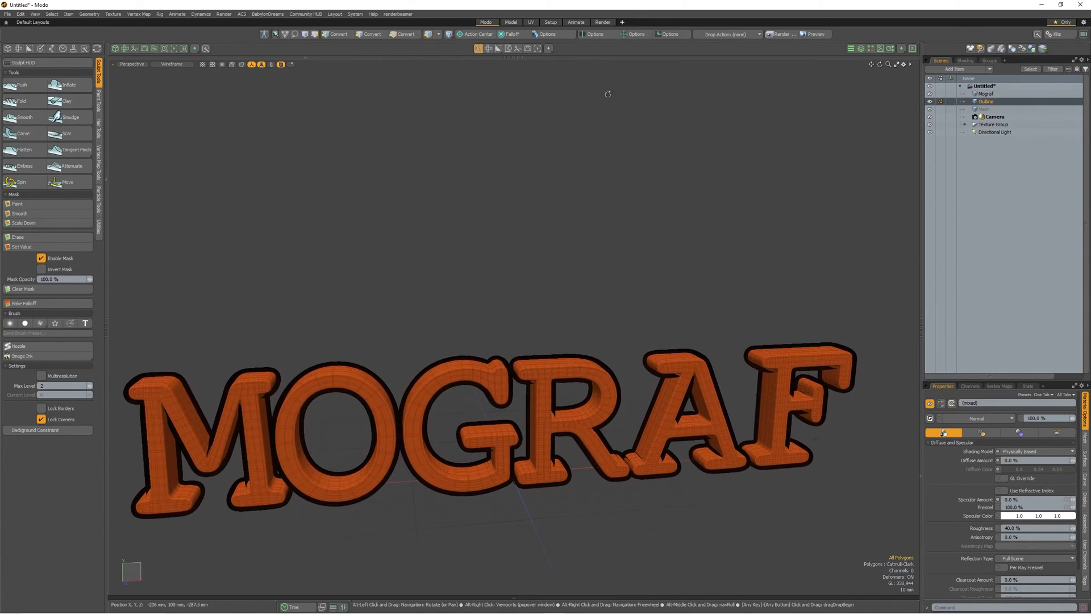
- Switch to the Render layout and set the Specular Bands of the Mograf group's Cel Material to 1
{"action": "left_click", "coordinate": [603, 22]}
{"action": "left_click", "coordinate": [306, 217]}
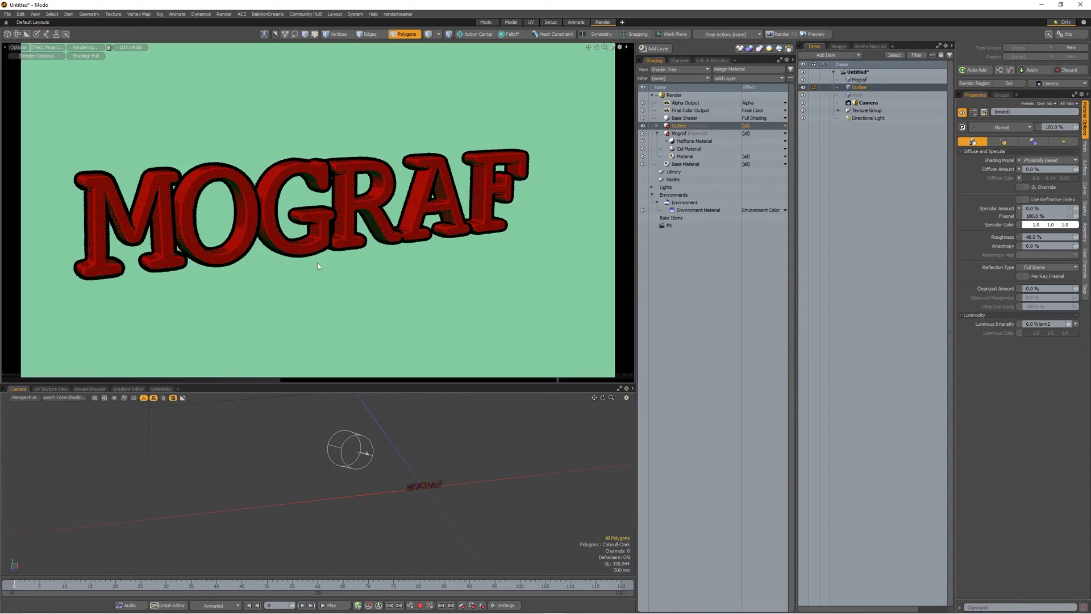
{"action": "left_click", "coordinate": [694, 135]}
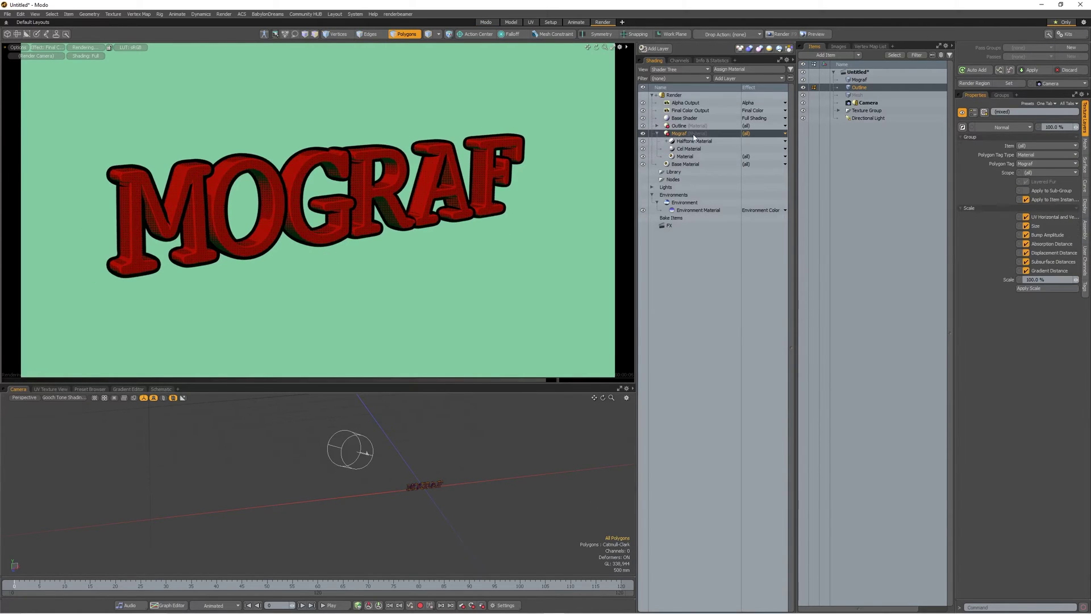
{"action": "left_click", "coordinate": [695, 156]}
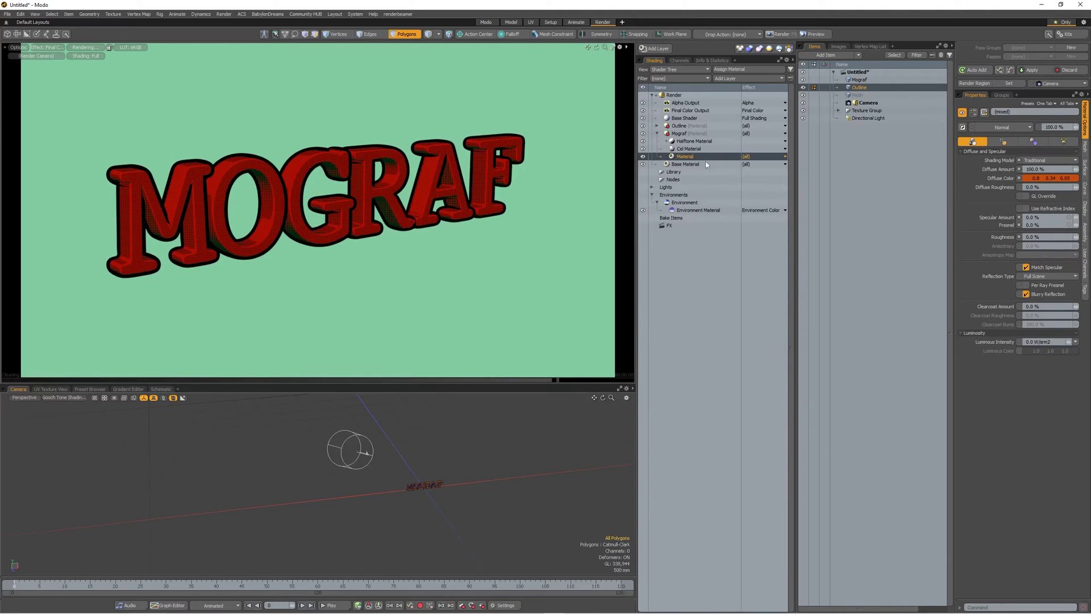
{"action": "left_click", "coordinate": [691, 149]}
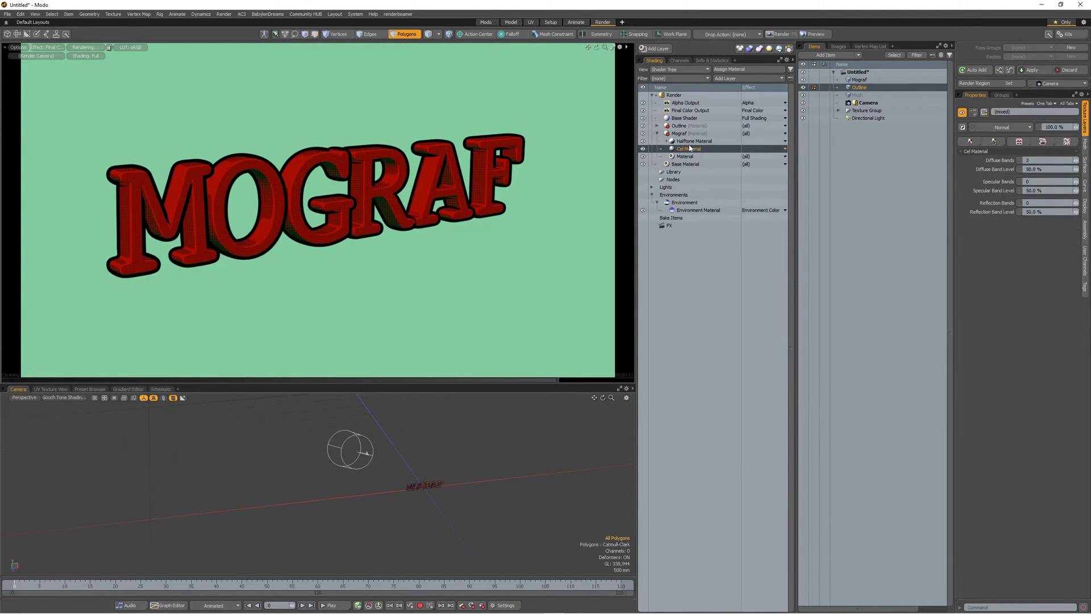
{"action": "left_click", "coordinate": [1029, 181]}
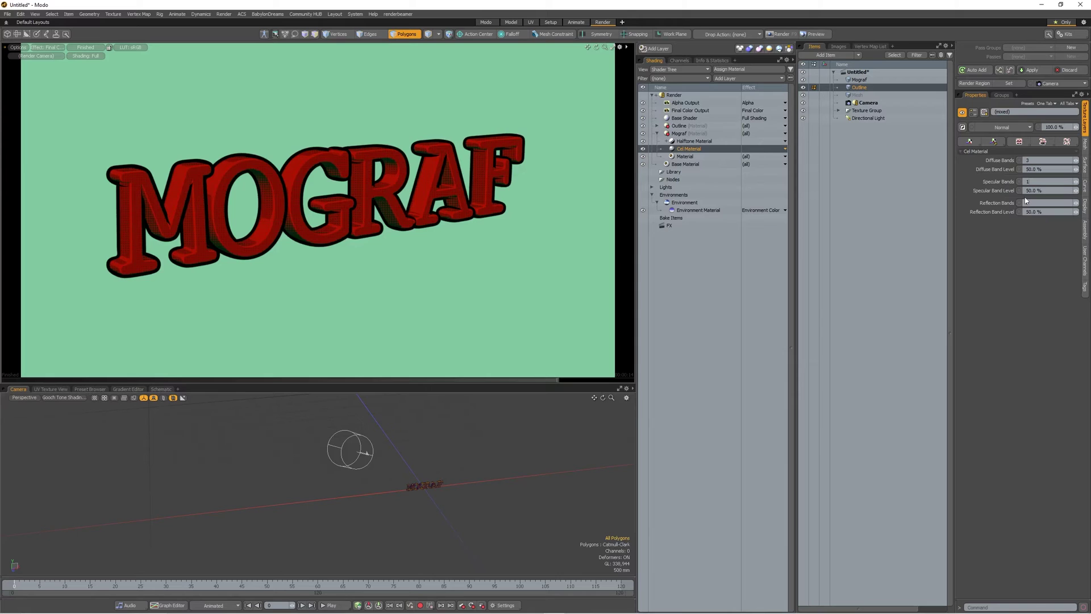
{"action": "type", "text": "0"}
{"action": "key", "text": "Return"}
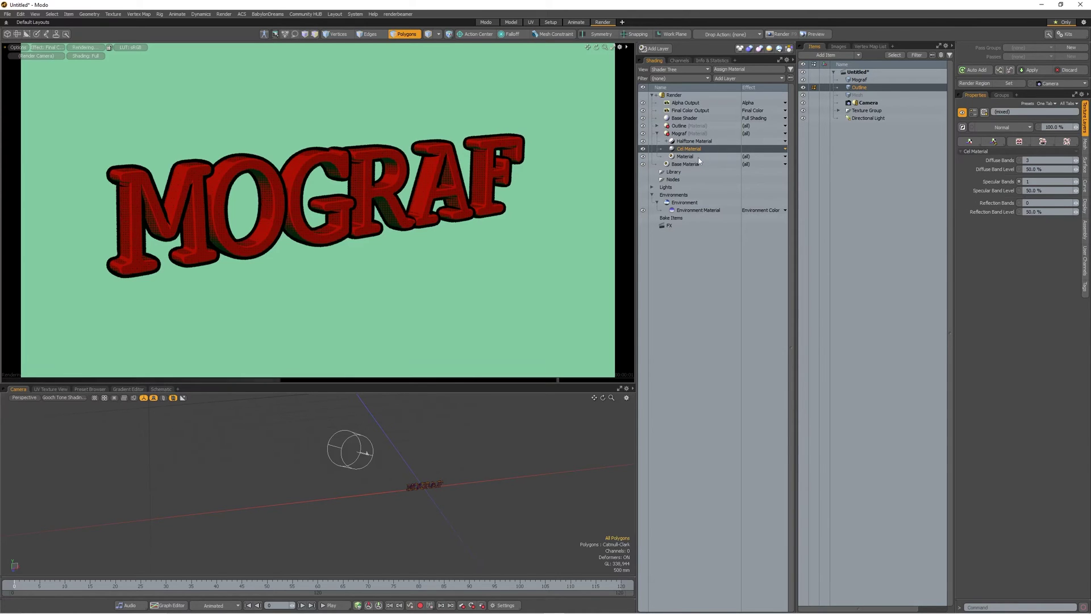
- Set the Mograf base material's specular amount to 20% and its roughness to 47%
{"action": "left_click", "coordinate": [697, 156]}
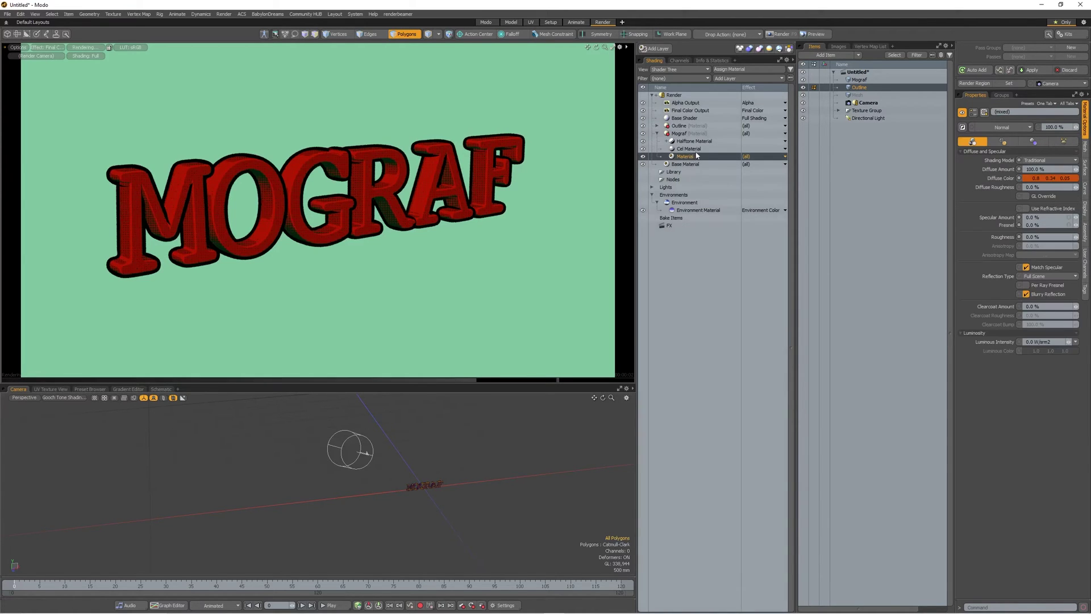
{"action": "left_click", "coordinate": [1046, 217]}
{"action": "type", "text": "20"}
{"action": "key", "text": "Return"}
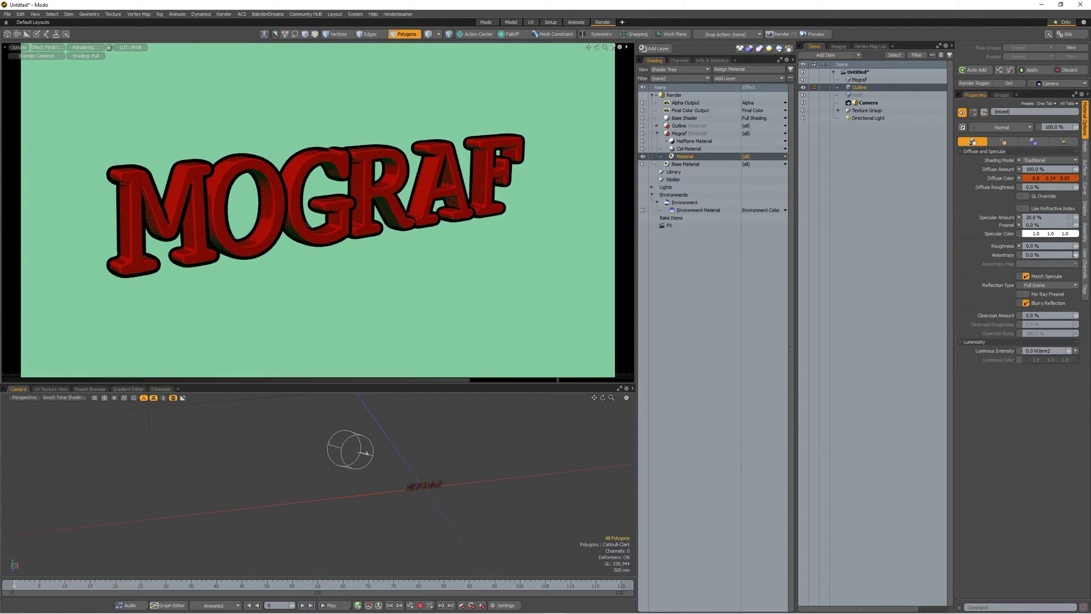
{"action": "left_click_drag", "start_coordinate": [1076, 248], "coordinate": [1083, 249]}
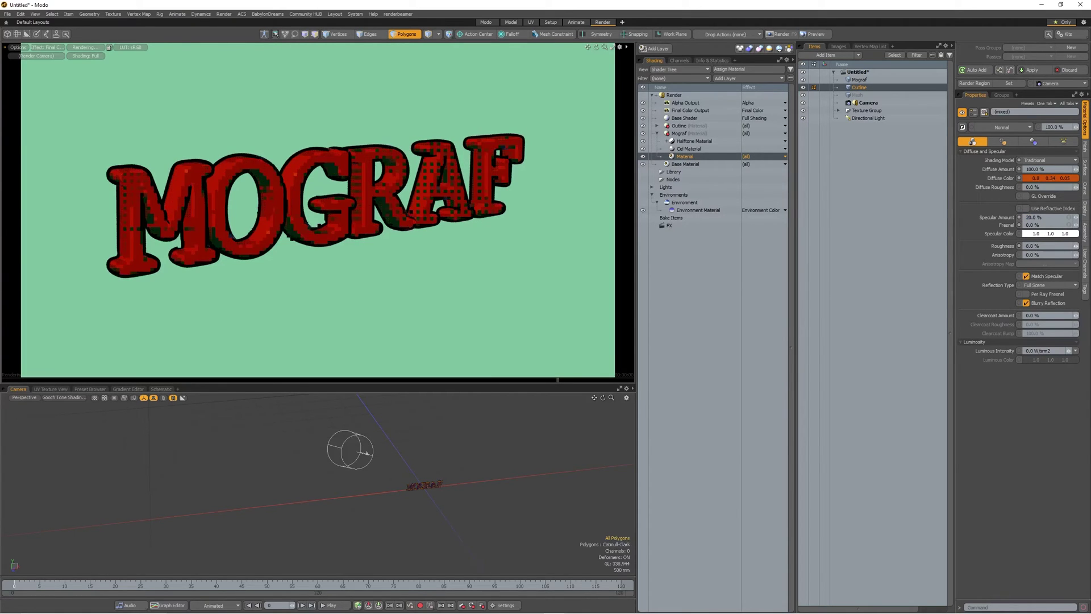
{"action": "left_click_drag", "start_coordinate": [1076, 246], "coordinate": [1089, 246]}
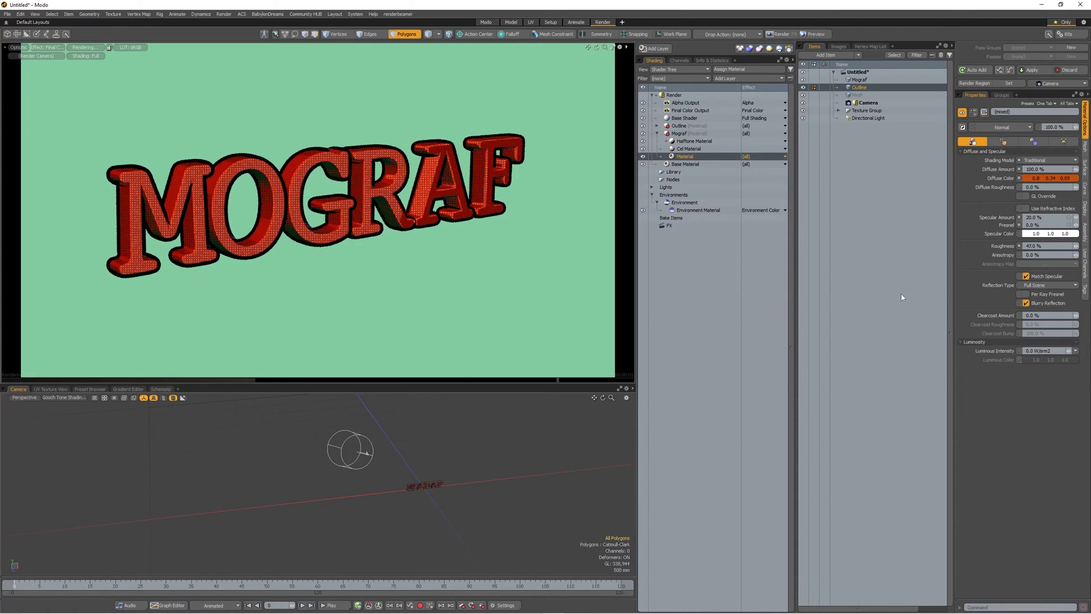
- Tint the Mograf material's specular color pale cream, RGB 1.0, 0.96, 0.85, and return to the modeling layout
{"action": "left_click", "coordinate": [1046, 236]}
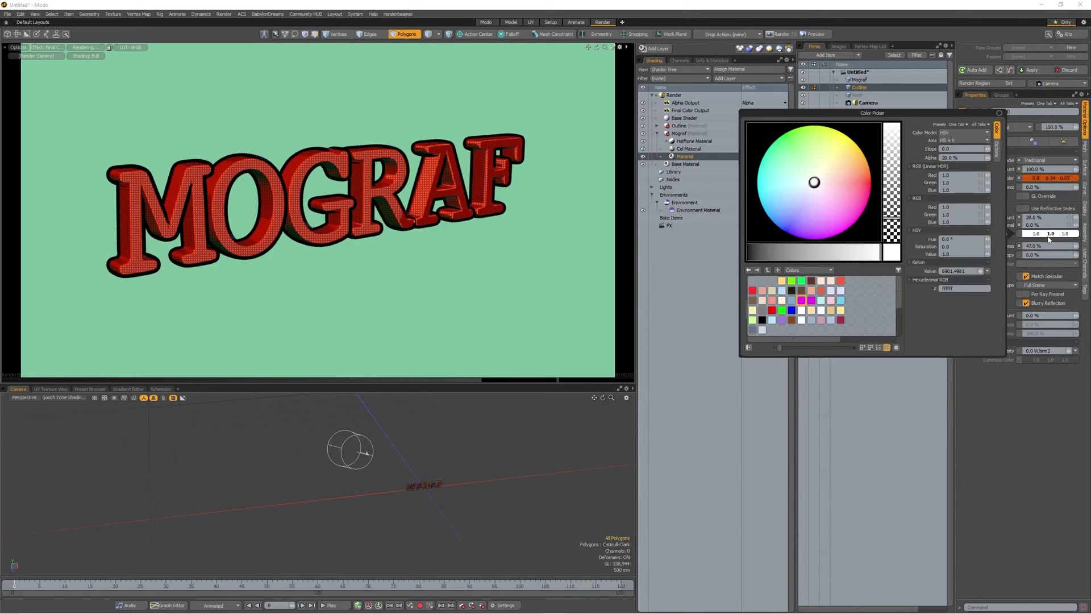
{"action": "left_click", "coordinate": [862, 153]}
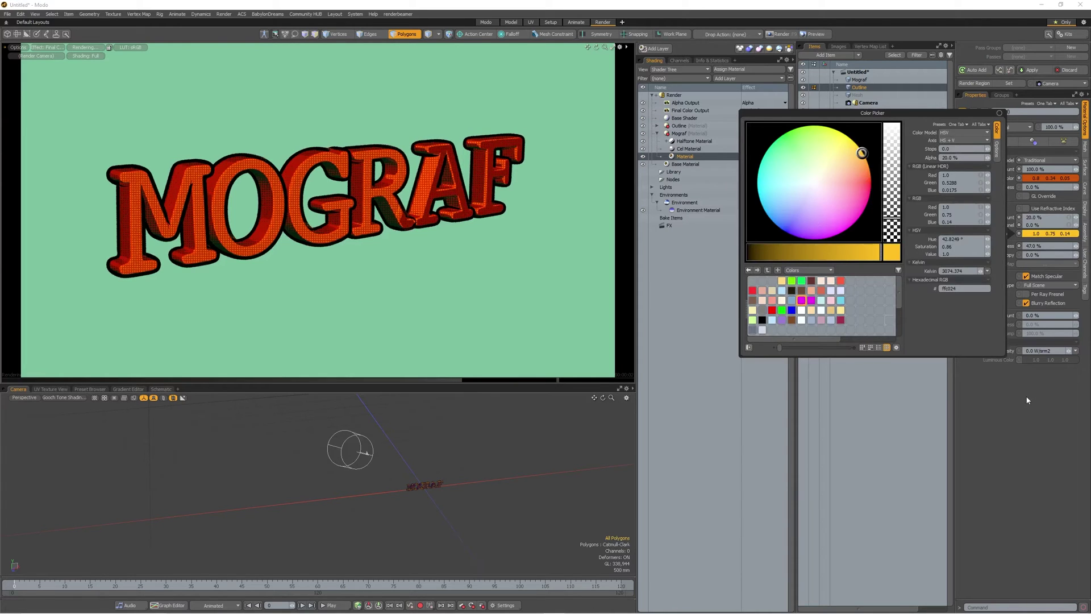
{"action": "left_click_drag", "start_coordinate": [470, 278], "coordinate": [453, 257], "text": "alt"}
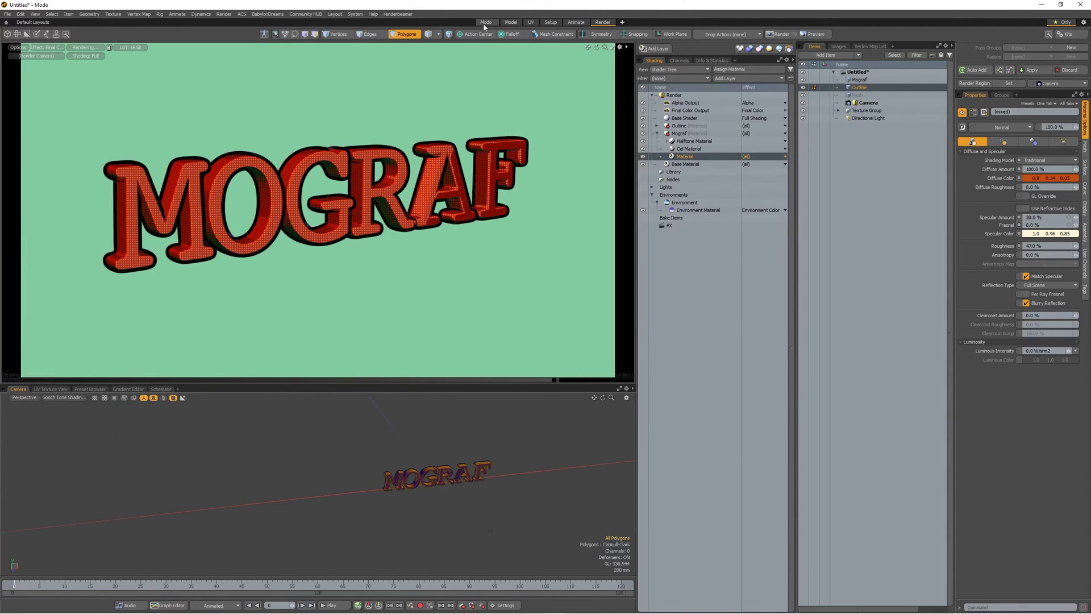
{"action": "left_click", "coordinate": [486, 22]}
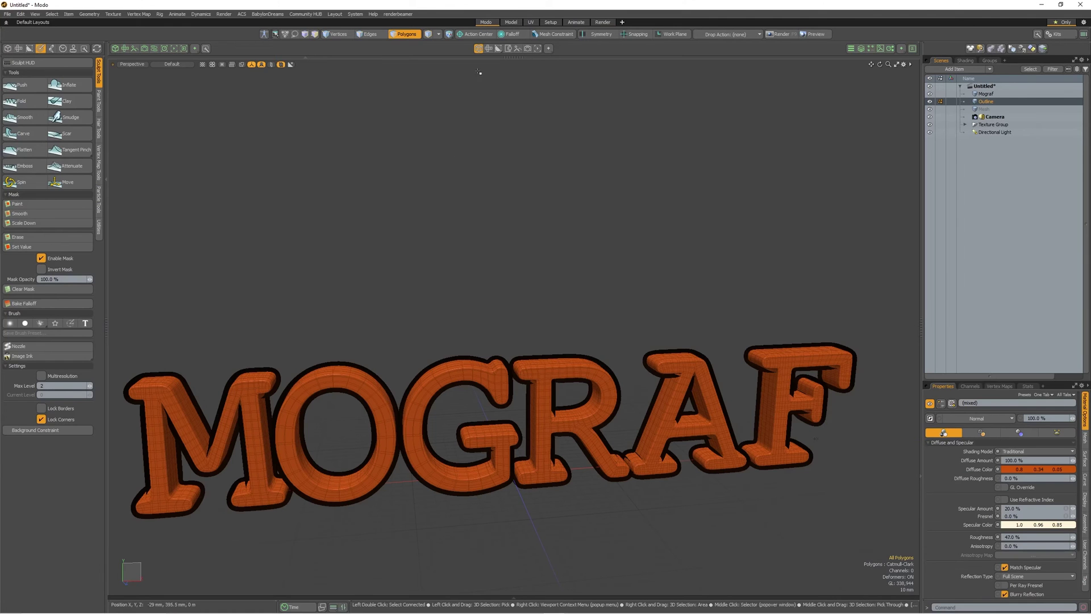
- Push the Outline mesh by about 2.6 mm to thin the black outline around the lettering
{"action": "mouse_move", "coordinate": [445, 316]}
{"action": "left_mouse_down", "text": "ctrl+alt"}
{"action": "mouse_move", "coordinate": [459, 303]}
{"action": "mouse_move", "coordinate": [404, 288]}
{"action": "left_mouse_up", "text": "ctrl+alt"}
{"action": "left_click", "coordinate": [8, 49]}
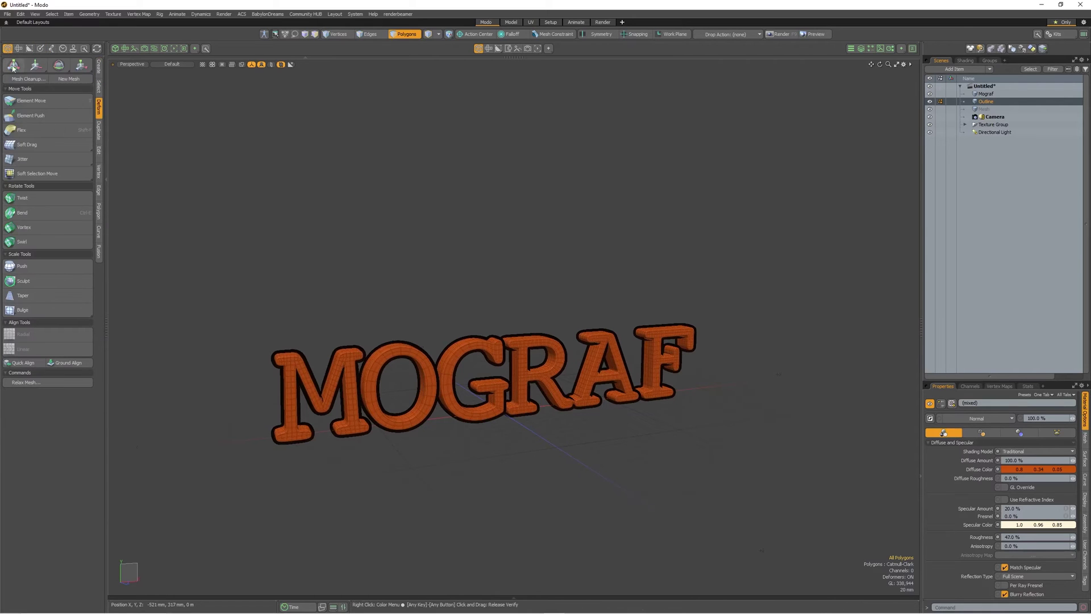
{"action": "left_click", "coordinate": [42, 266]}
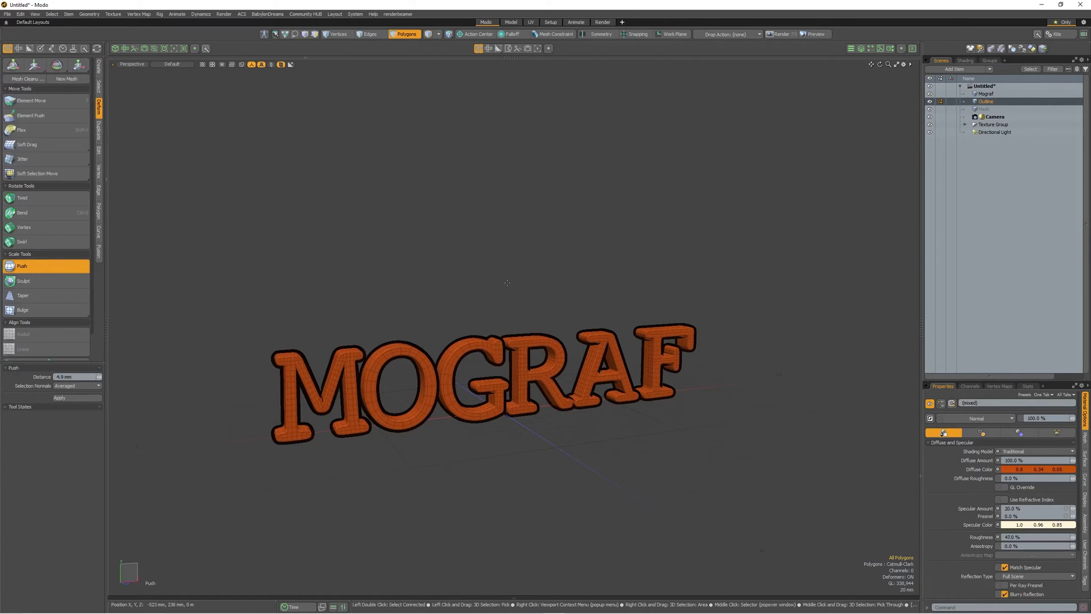
{"action": "left_click_drag", "start_coordinate": [510, 283], "coordinate": [514, 282]}
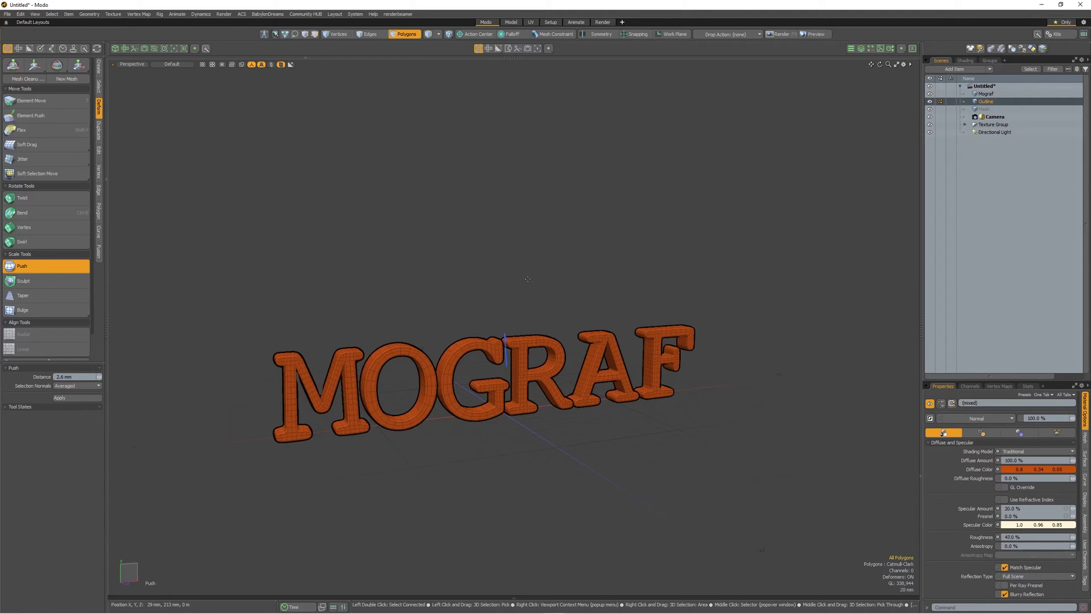
{"action": "key", "text": "space"}
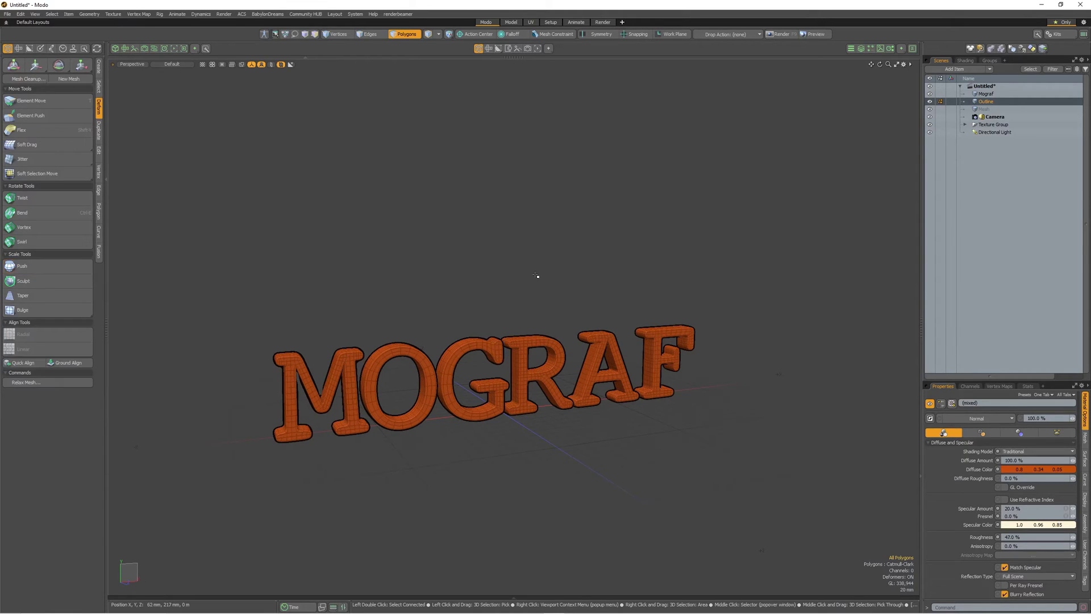
- Switch to the Render layout and set the Mograf material's diffuse color to golden orange, RGB 0.8, 0.58, 0.1
{"action": "left_click", "coordinate": [603, 23]}
{"action": "left_click", "coordinate": [314, 209]}
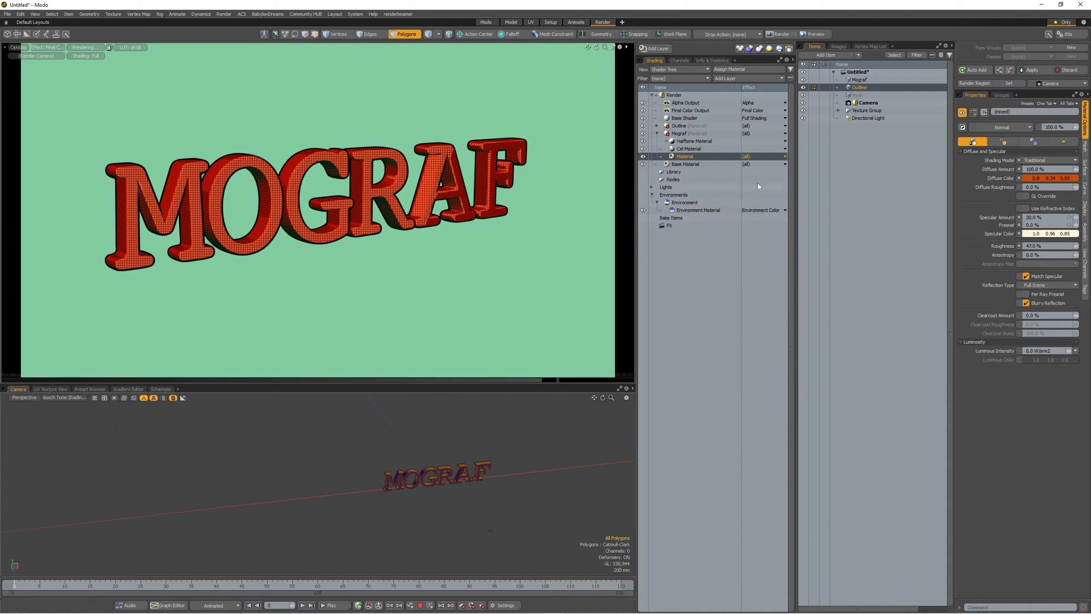
{"action": "left_click", "coordinate": [698, 149]}
{"action": "left_click", "coordinate": [698, 156]}
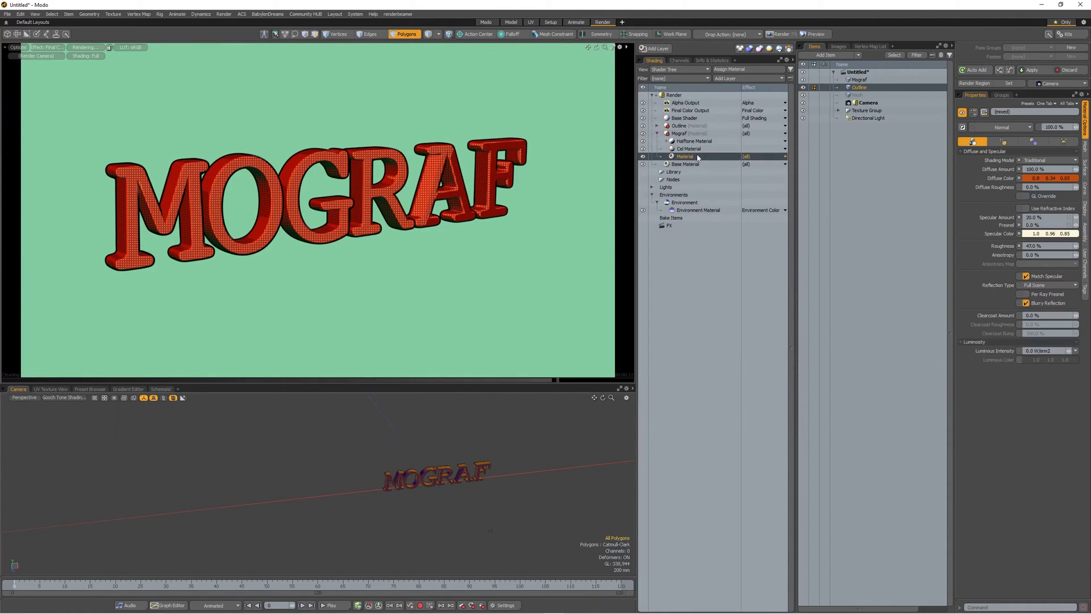
{"action": "left_click", "coordinate": [1038, 178]}
{"action": "left_click_drag", "start_coordinate": [848, 102], "coordinate": [863, 100]}
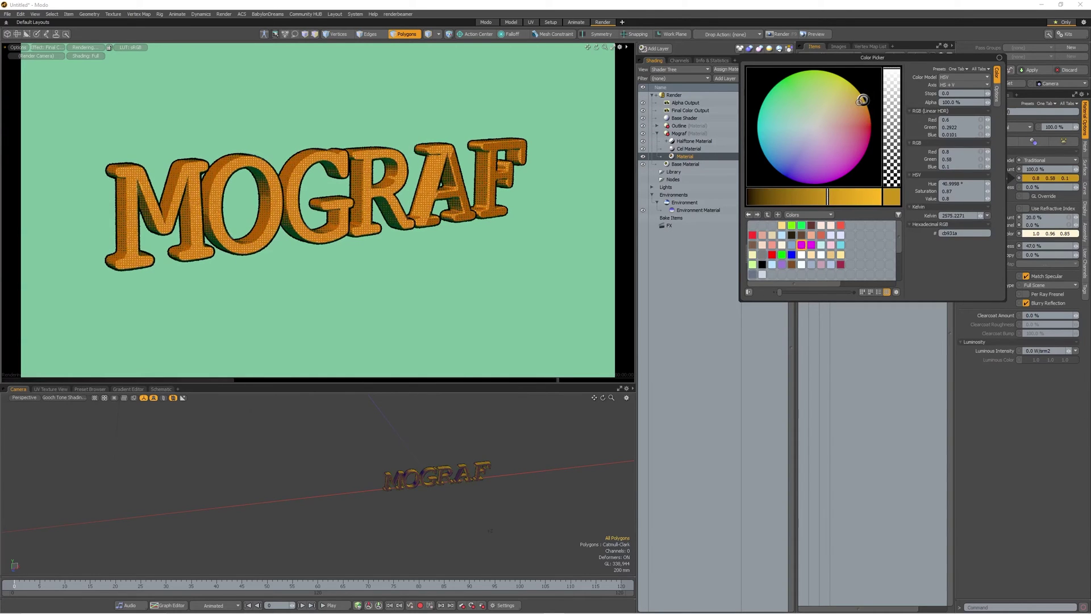
- Set the Pattern Color of the Mograf group's Halftone Material to bright green, RGB 0.24, 0.94, 0.58
{"action": "left_click", "coordinate": [709, 140]}
{"action": "left_click", "coordinate": [1019, 201]}
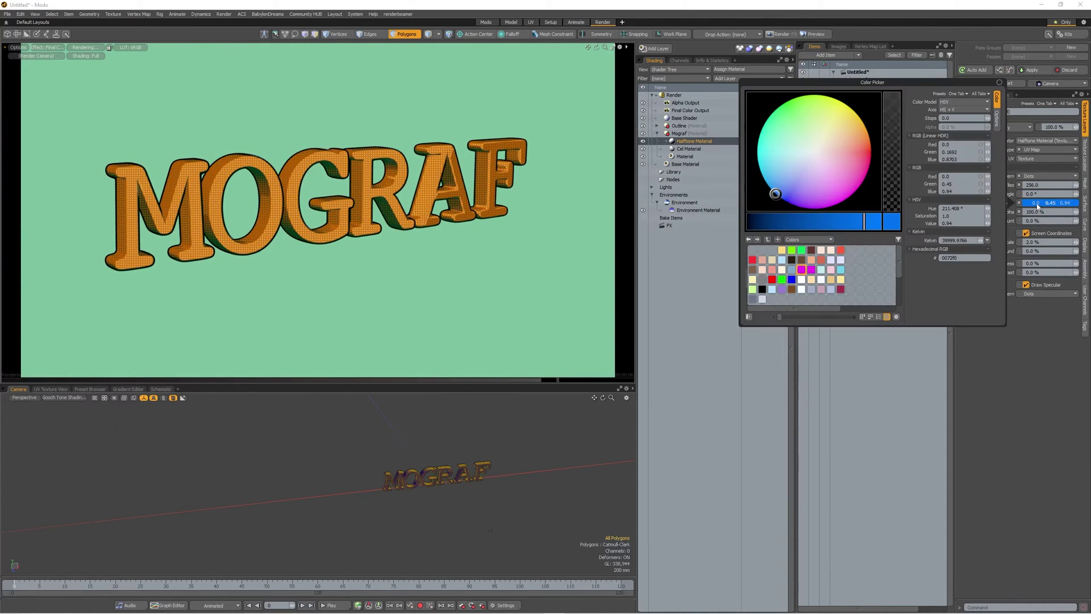
{"action": "mouse_move", "coordinate": [775, 194]}
{"action": "left_mouse_down"}
{"action": "mouse_move", "coordinate": [864, 149]}
{"action": "mouse_move", "coordinate": [852, 109]}
{"action": "mouse_move", "coordinate": [826, 155]}
{"action": "left_mouse_up"}
{"action": "left_click", "coordinate": [773, 115]}
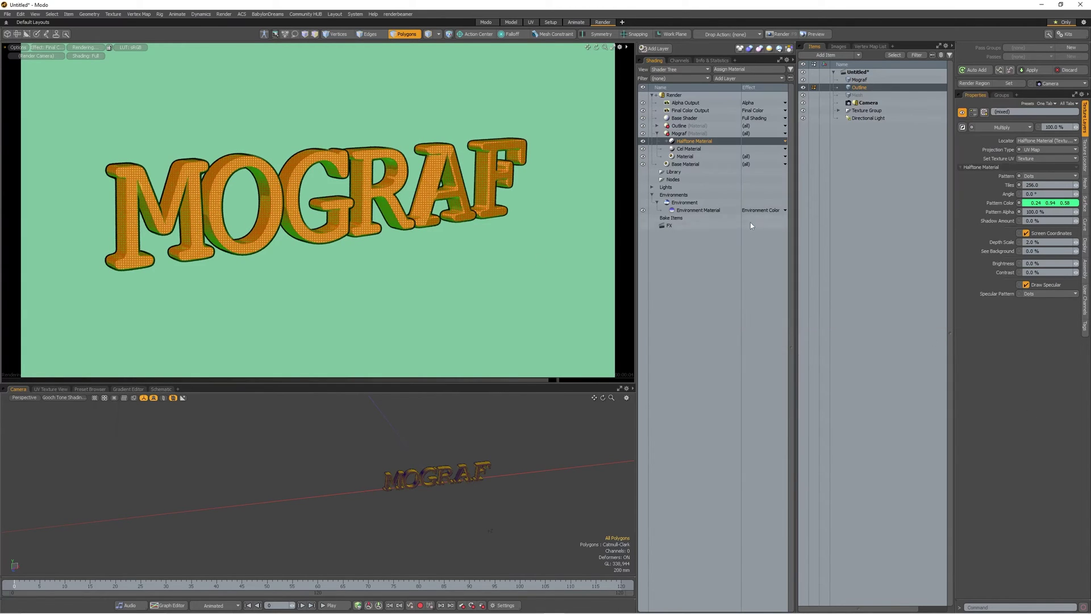
- Compare the Halftone Material with and without Draw Specular, leave it off, and check the rendered lettering from another angle
{"action": "left_click", "coordinate": [1023, 285]}
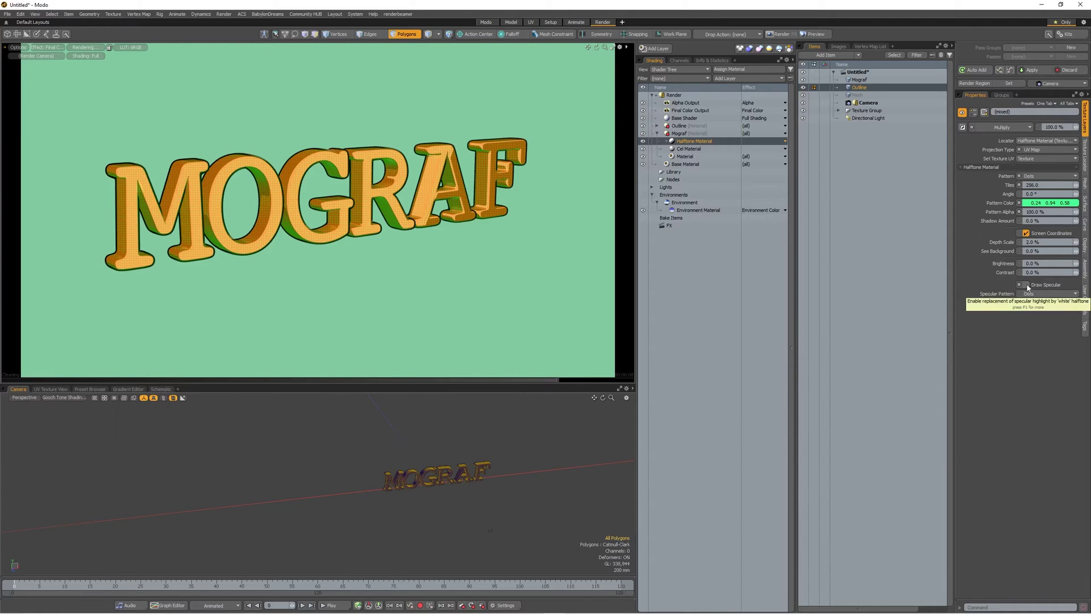
{"action": "left_click", "coordinate": [1029, 285]}
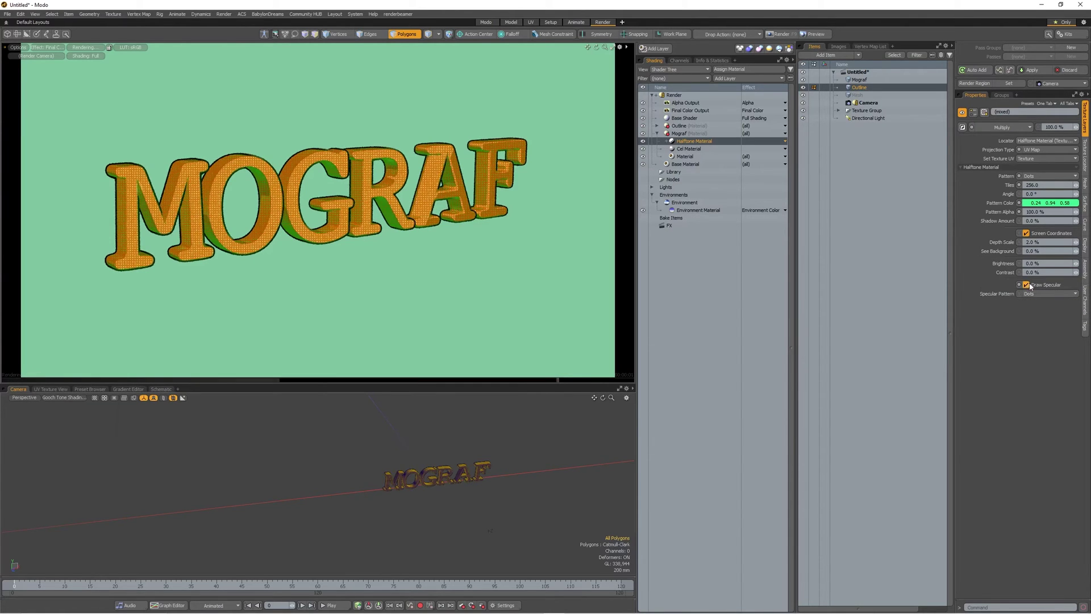
{"action": "left_click_drag", "start_coordinate": [539, 242], "coordinate": [511, 232], "text": "alt"}
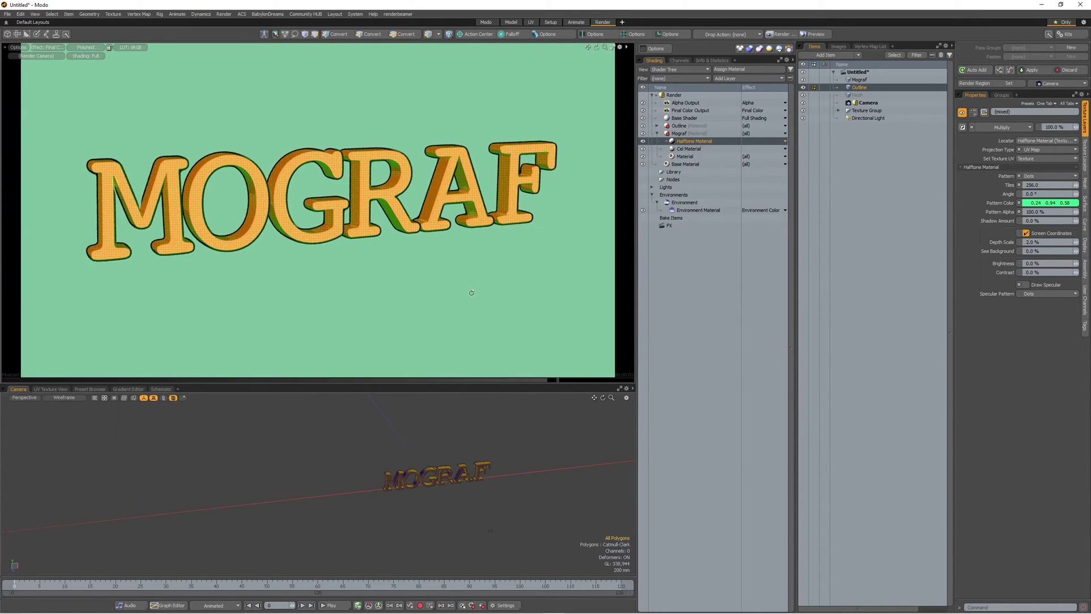
{"action": "left_click_drag", "start_coordinate": [471, 292], "coordinate": [467, 297], "text": "alt"}
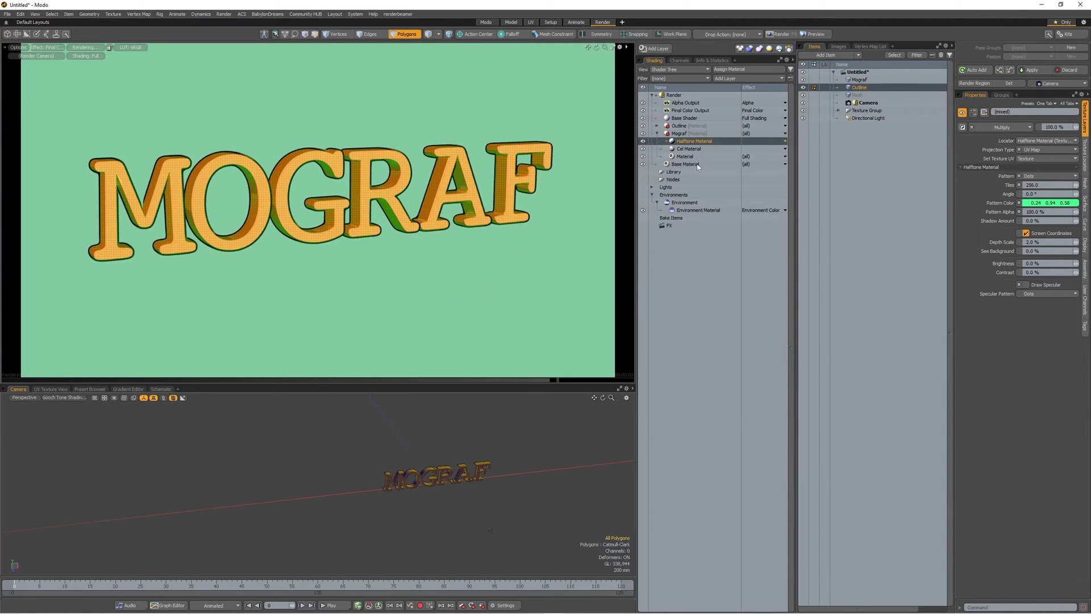
- Add a Cel Edges Material to the Mograf material group and place it above the Halftone Material
{"action": "left_click", "coordinate": [688, 135]}
{"action": "left_click", "coordinate": [739, 78]}
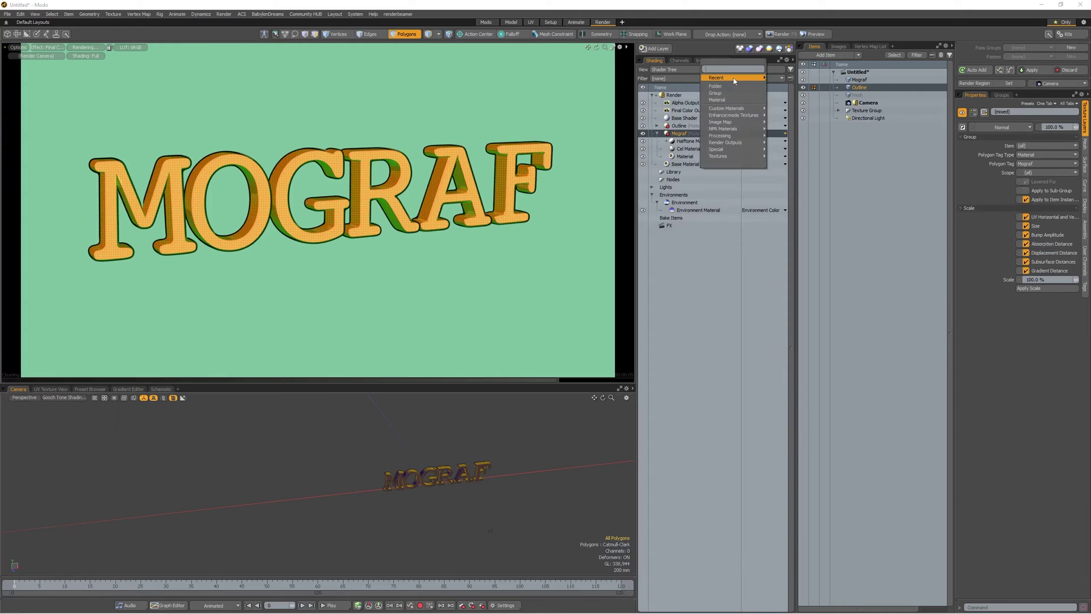
{"action": "mouse_move", "coordinate": [736, 109]}
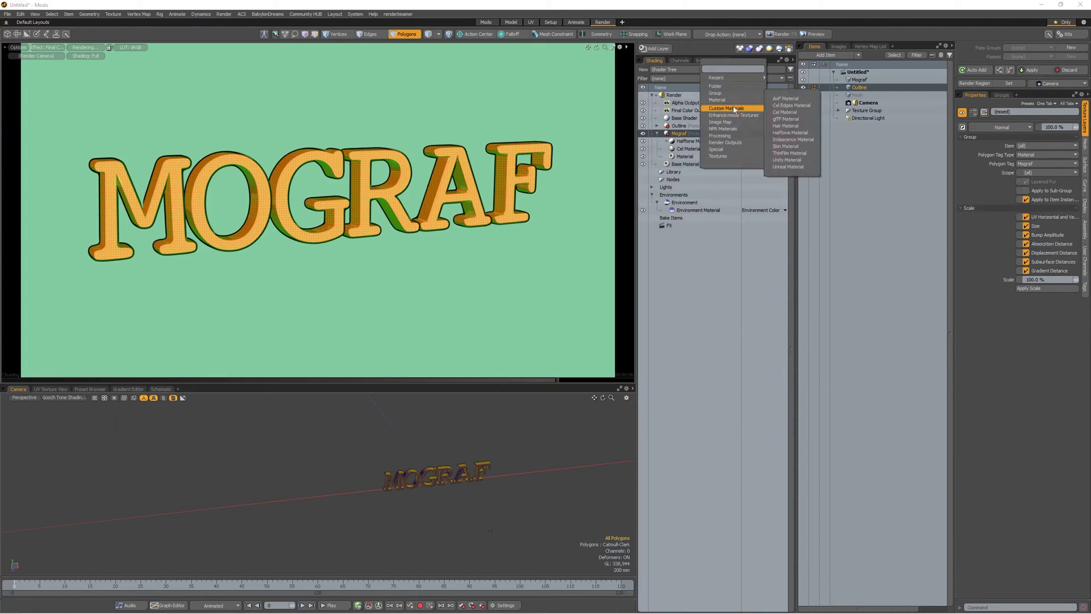
{"action": "left_click", "coordinate": [799, 107]}
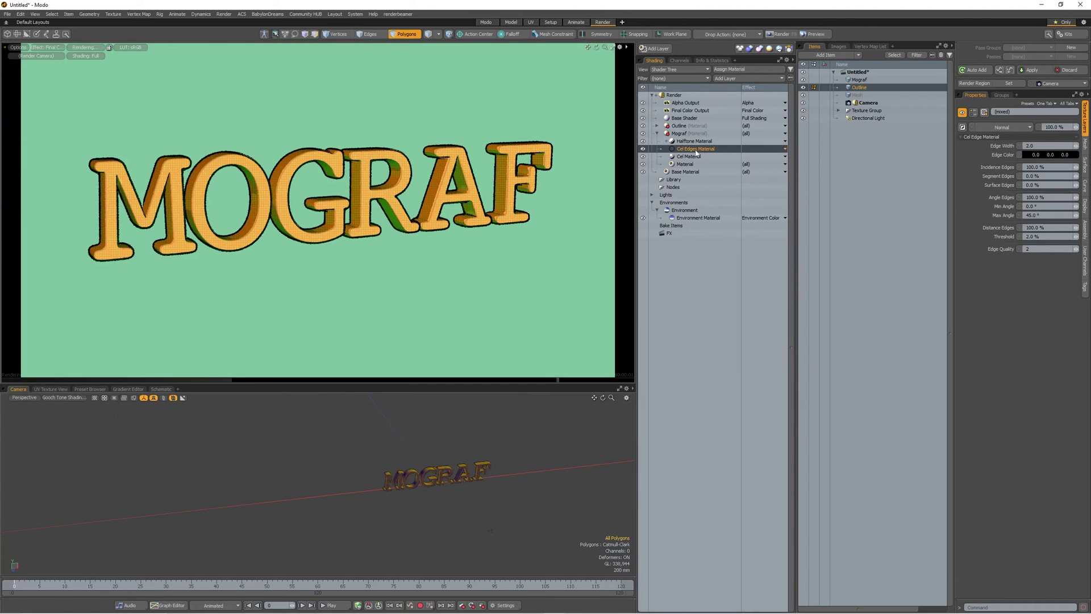
{"action": "left_click_drag", "start_coordinate": [695, 149], "coordinate": [698, 140]}
- Set the Cel Edges Material's blend mode to Multiply and its Edge Width to 4
{"action": "left_click", "coordinate": [1015, 127]}
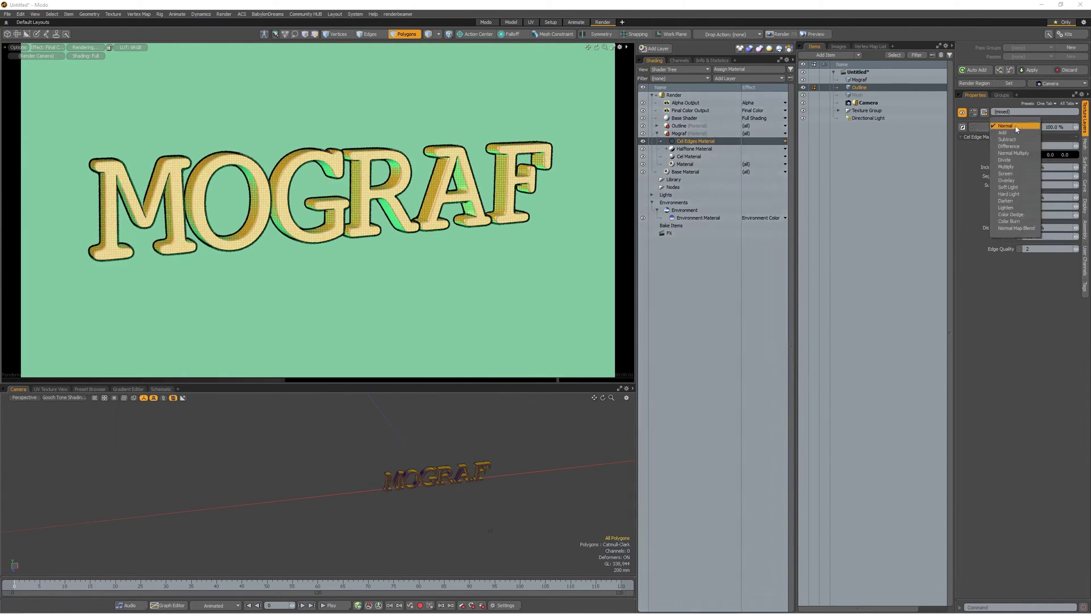
{"action": "left_click", "coordinate": [1007, 166]}
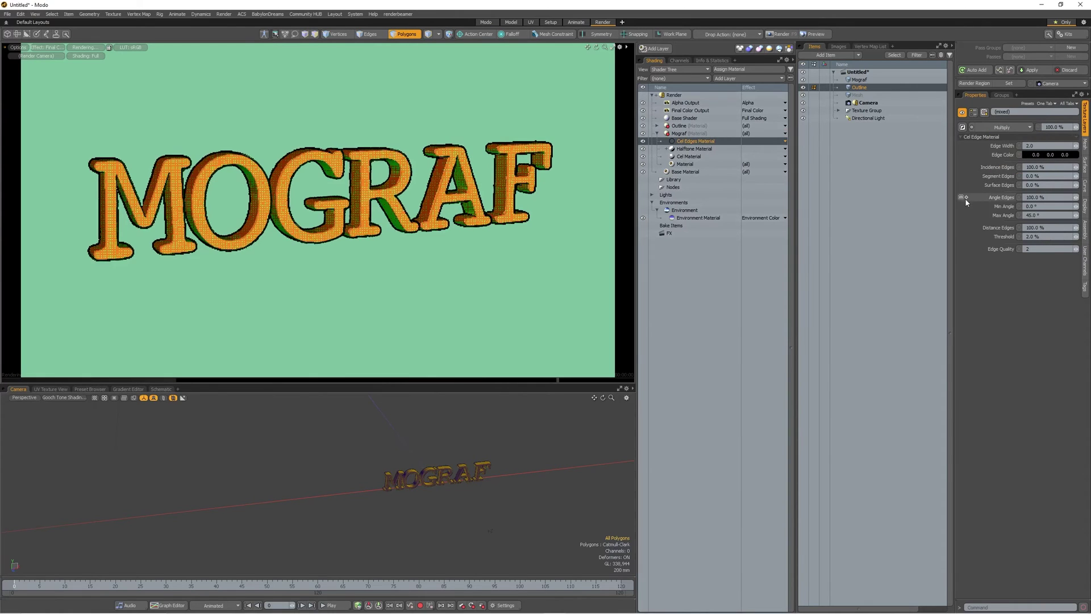
{"action": "left_click", "coordinate": [1041, 146]}
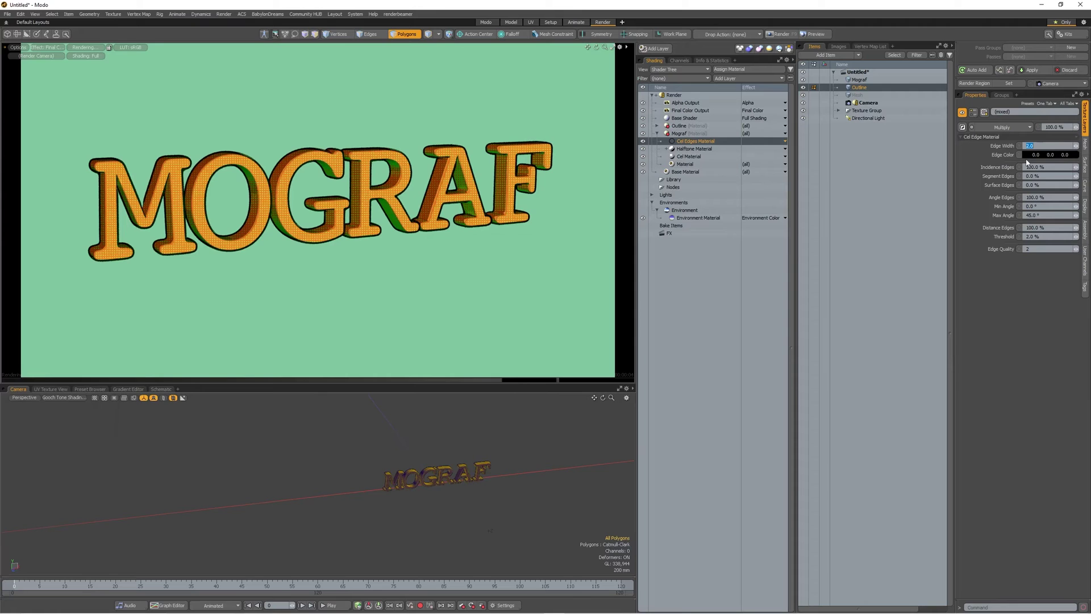
{"action": "type", "text": "4"}
{"action": "key", "text": "Return"}
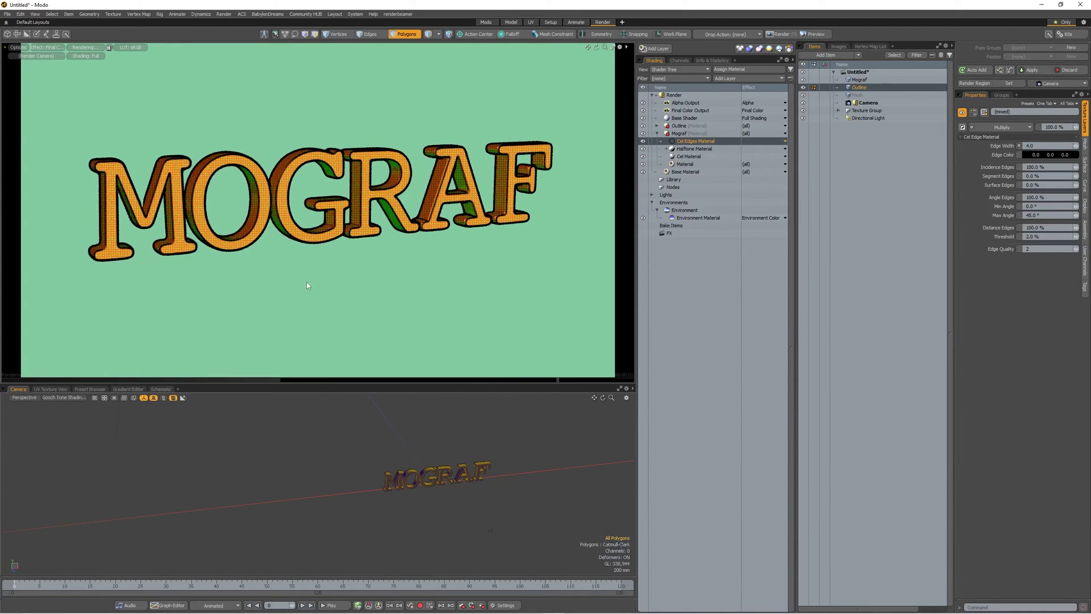
{"action": "left_click_drag", "start_coordinate": [305, 281], "coordinate": [340, 285], "text": "alt"}
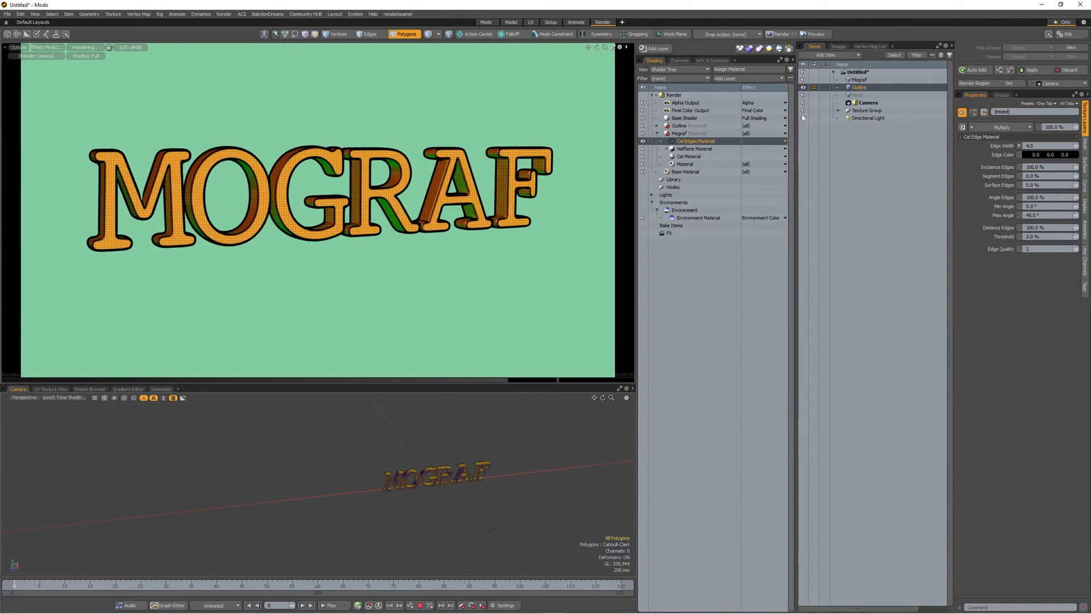
- Hide the Outline mesh to inspect the cel edges alone from another angle, and show it again to compare
{"action": "left_click", "coordinate": [803, 87]}
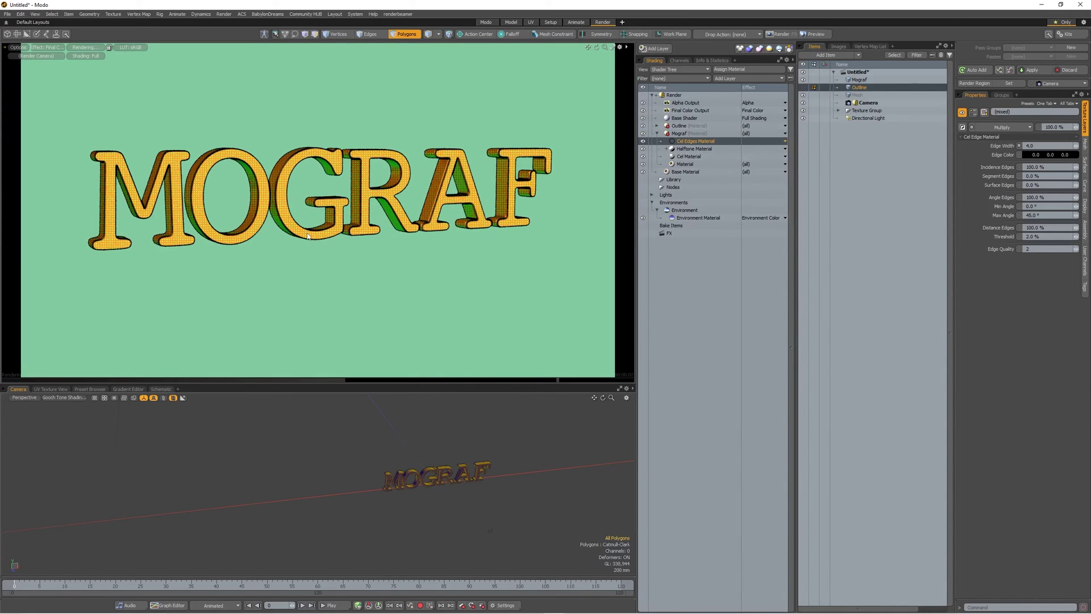
{"action": "left_click_drag", "start_coordinate": [307, 230], "coordinate": [342, 225], "text": "alt"}
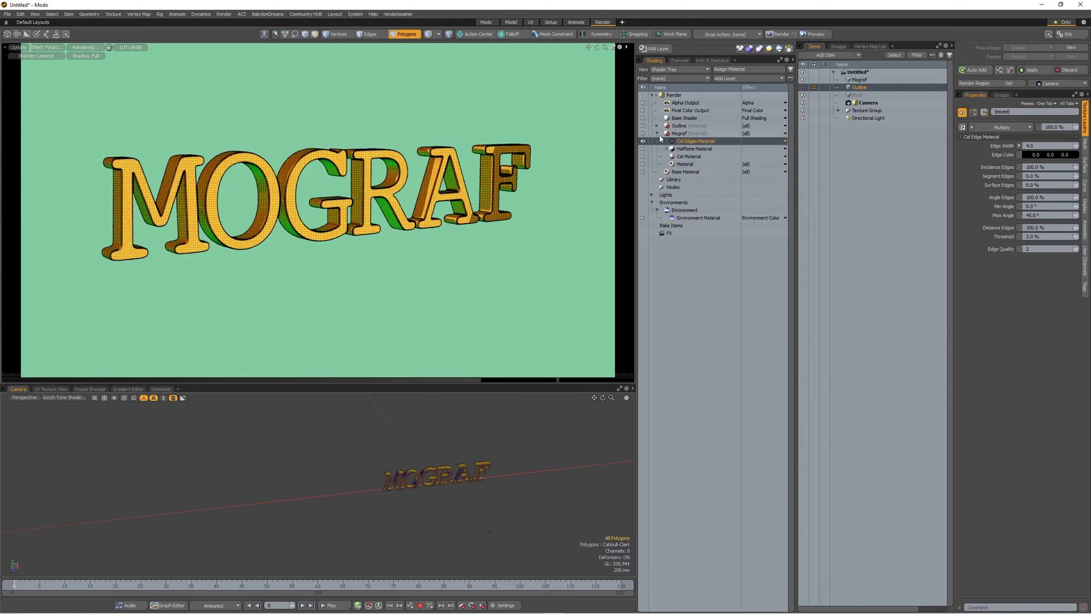
{"action": "left_click", "coordinate": [804, 88]}
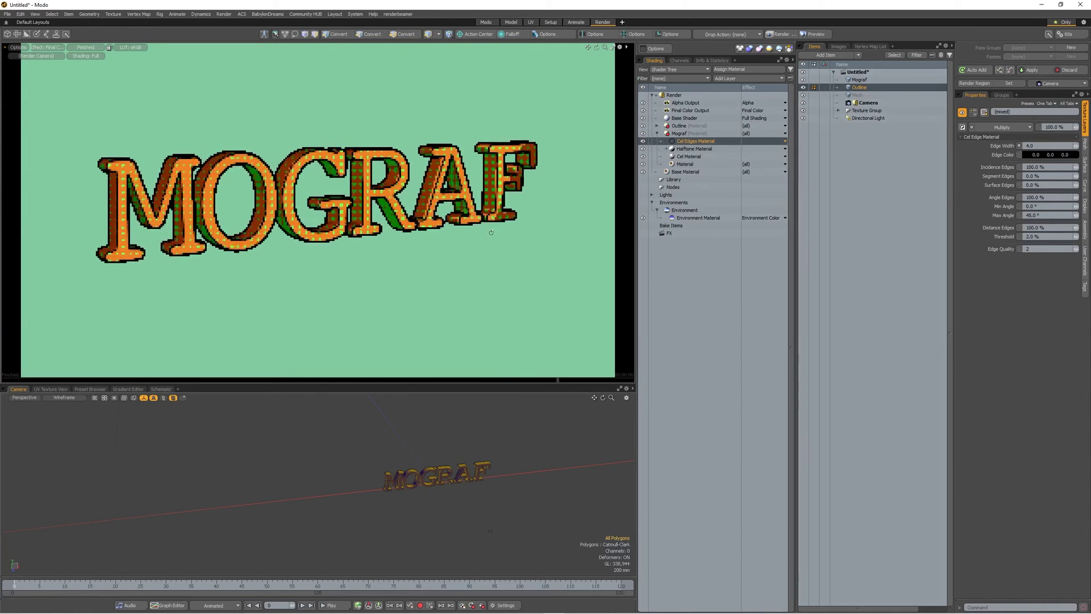
{"action": "left_click_drag", "start_coordinate": [486, 231], "coordinate": [438, 253], "text": "alt"}
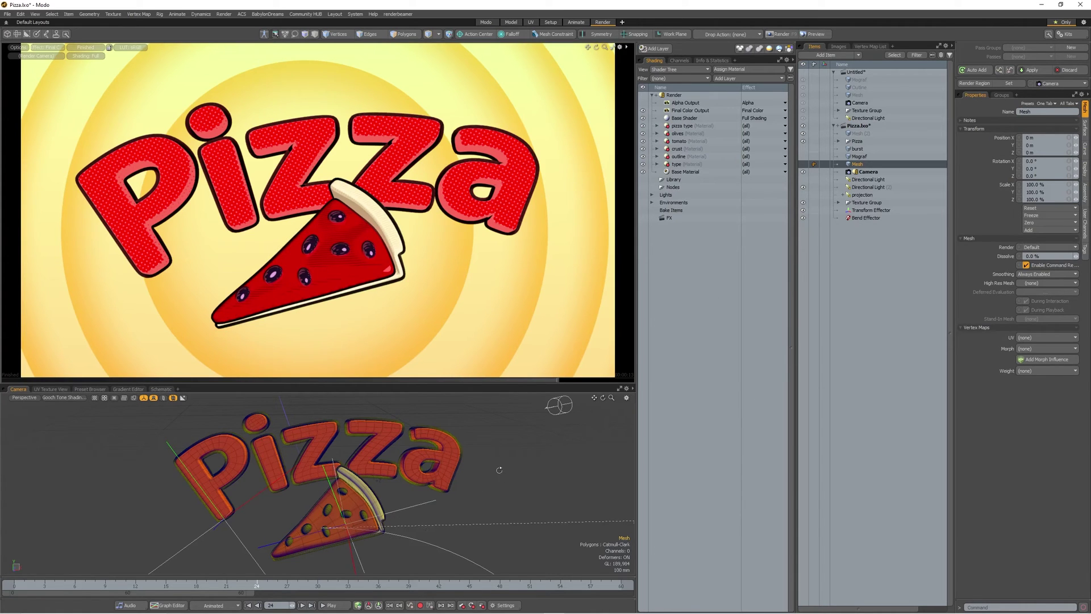
- In the Pizza scene, examine the Material, Cel Material and Halftone Material settings of the pizza type group
{"action": "left_click_drag", "start_coordinate": [499, 463], "coordinate": [544, 446], "text": "alt+shift"}
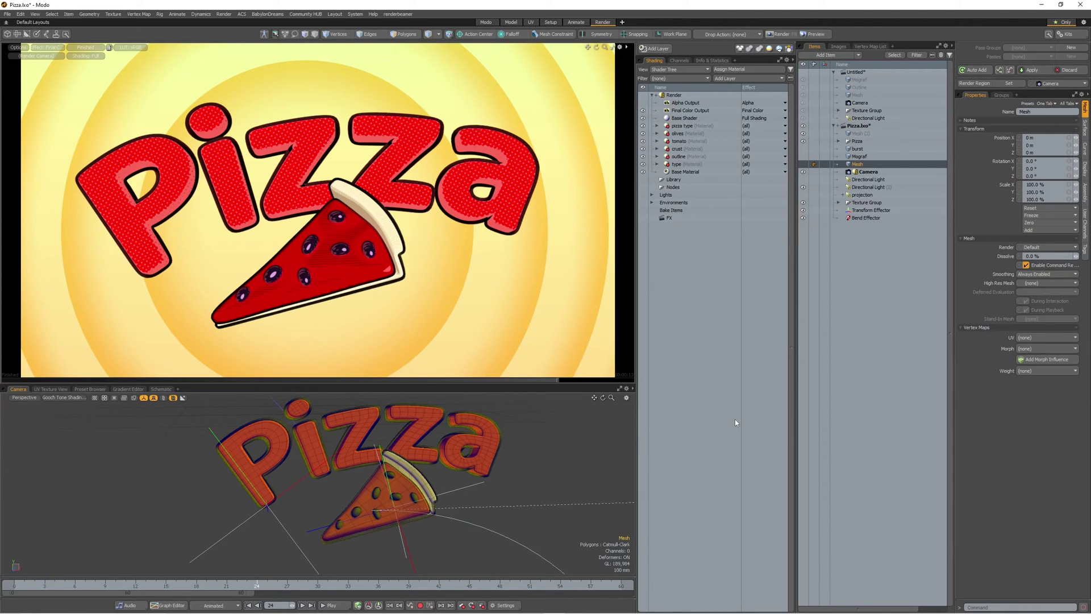
{"action": "left_click", "coordinate": [657, 125]}
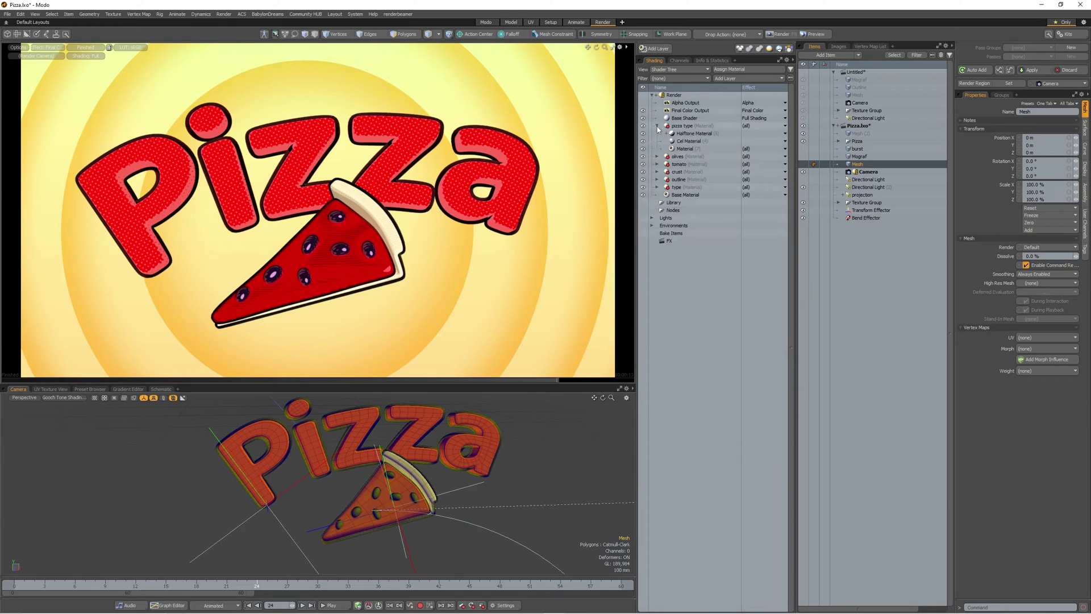
{"action": "left_click", "coordinate": [700, 149]}
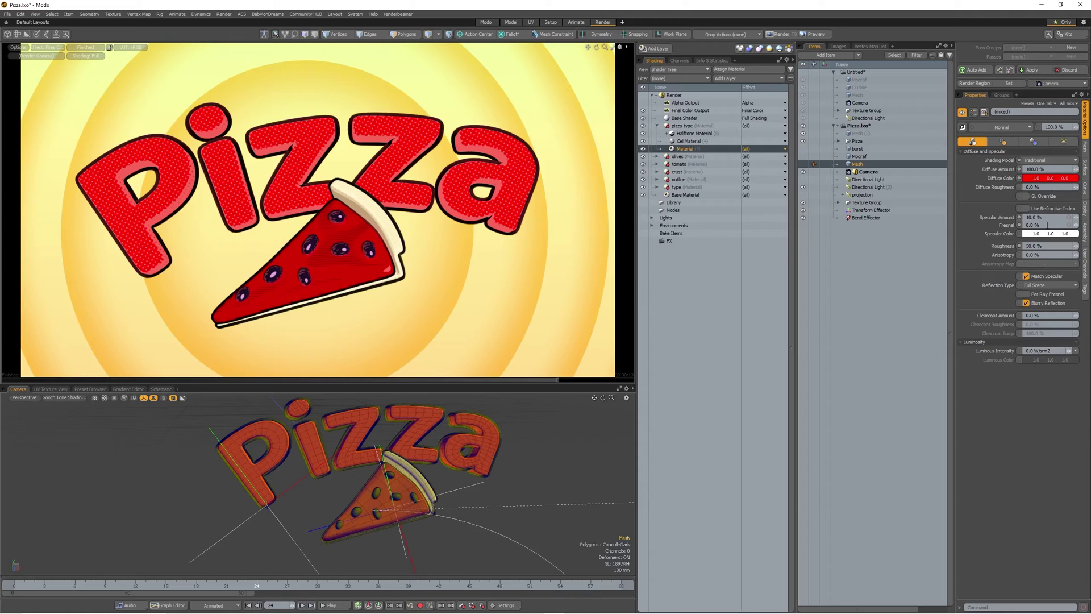
{"action": "left_click", "coordinate": [694, 141]}
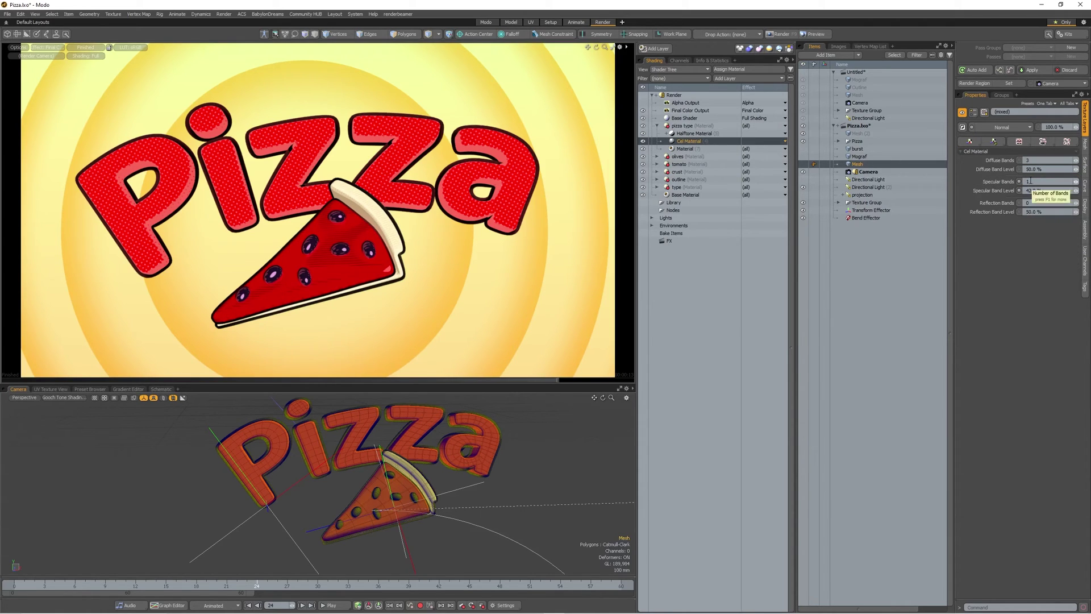
{"action": "left_click", "coordinate": [711, 134]}
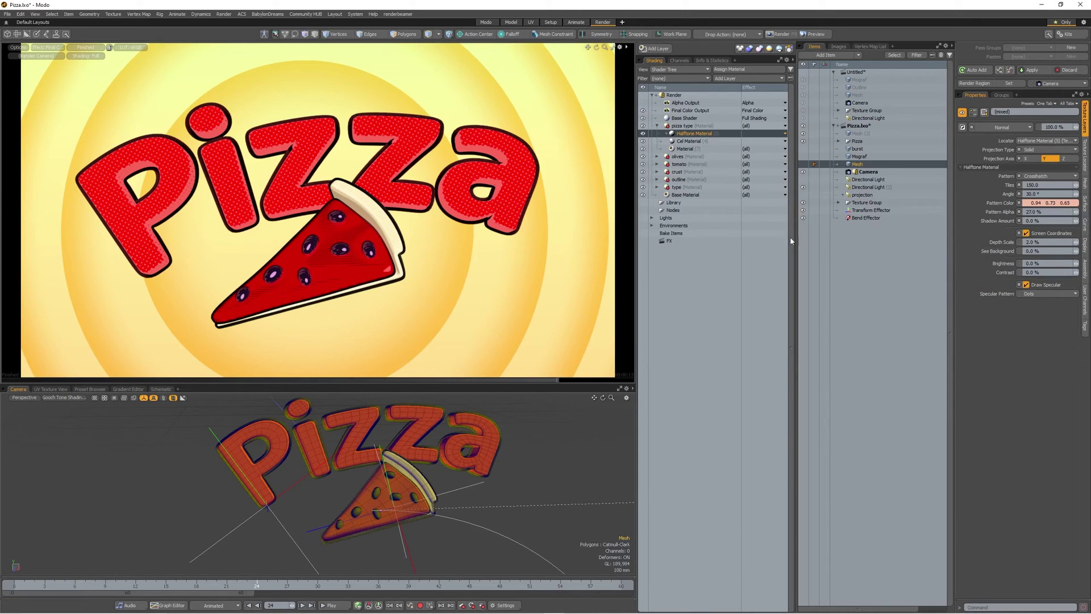
- Examine the Halftone Material, base Material and Cel Material settings of the olives group
{"action": "left_click", "coordinate": [657, 157]}
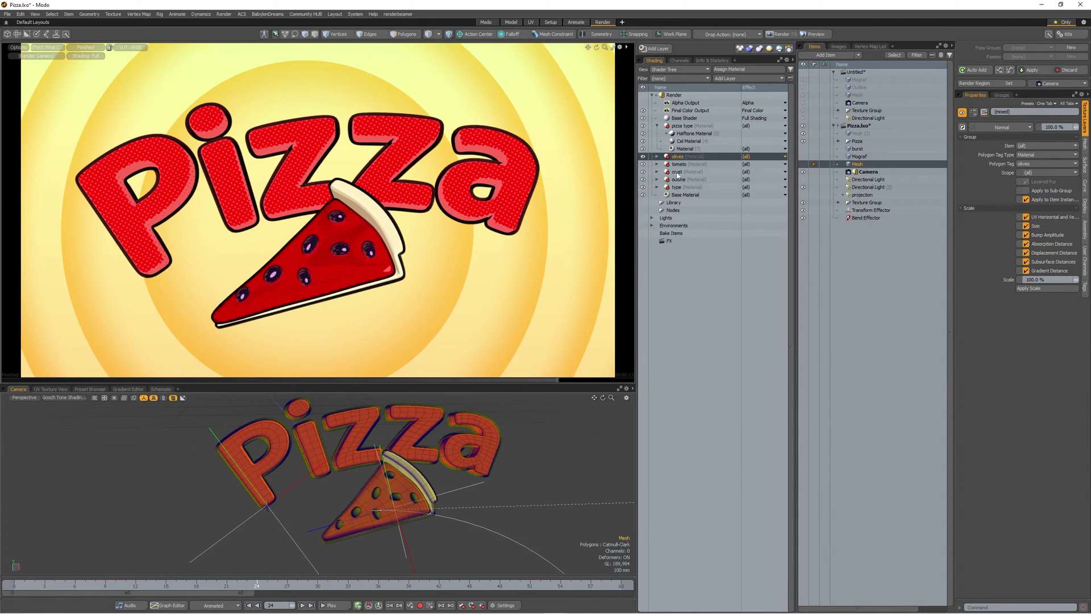
{"action": "left_click", "coordinate": [657, 157]}
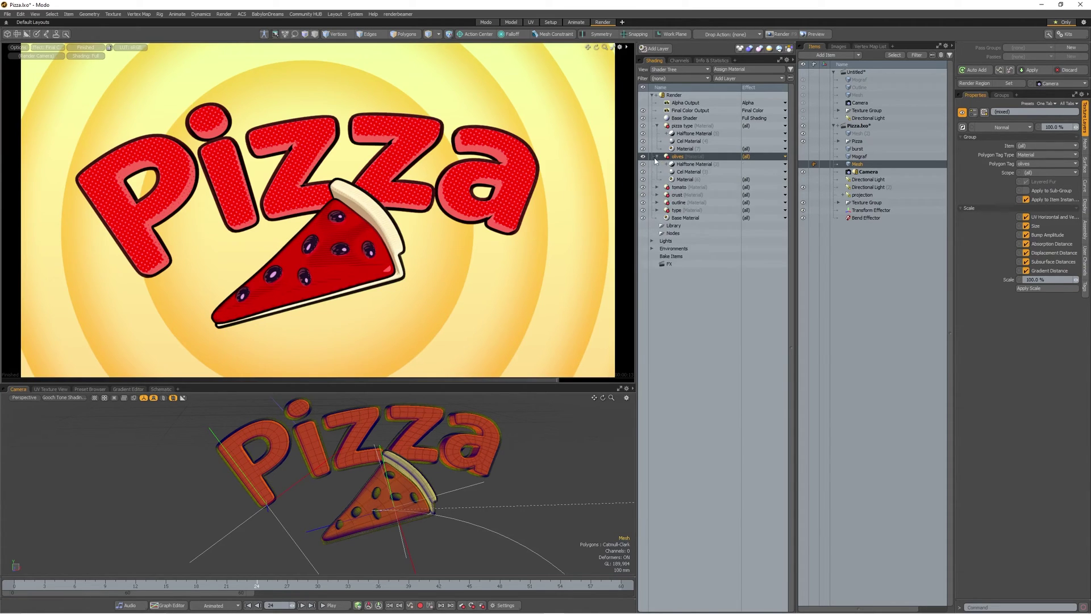
{"action": "left_click", "coordinate": [704, 165]}
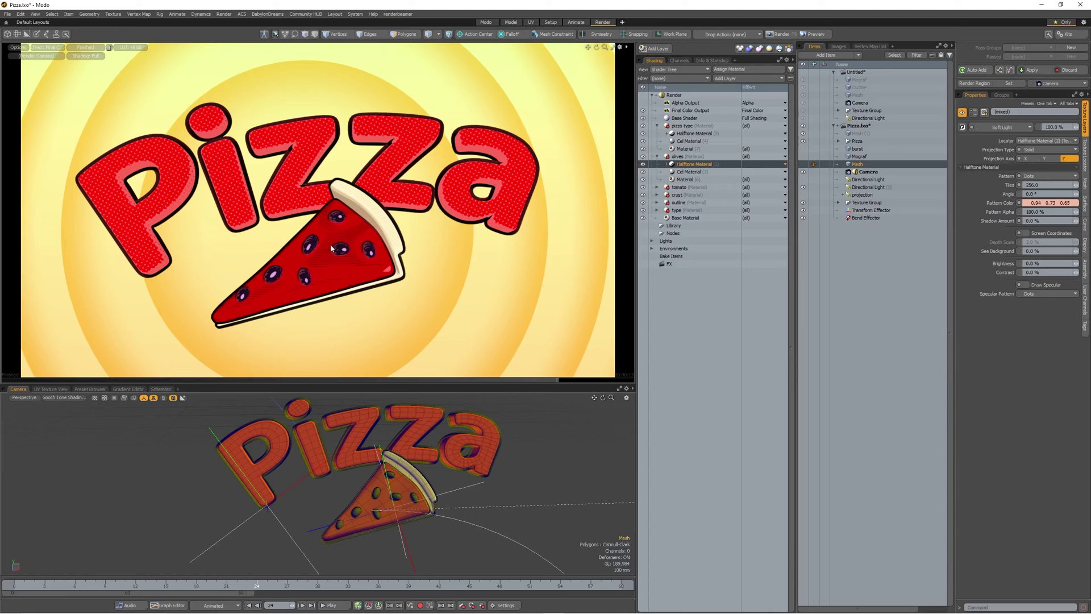
{"action": "left_click", "coordinate": [693, 180]}
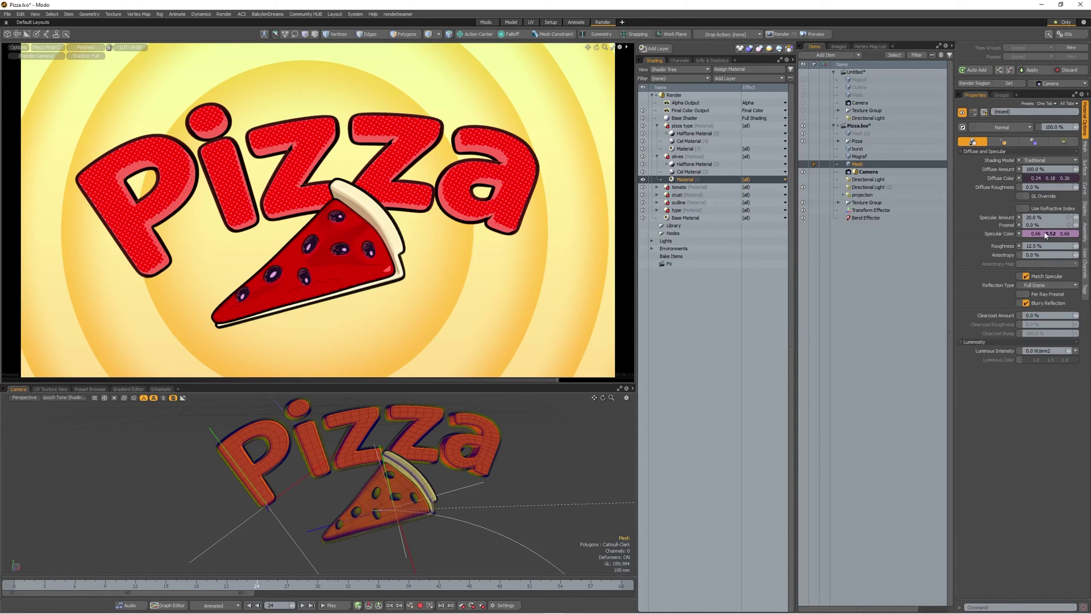
{"action": "left_click", "coordinate": [690, 172]}
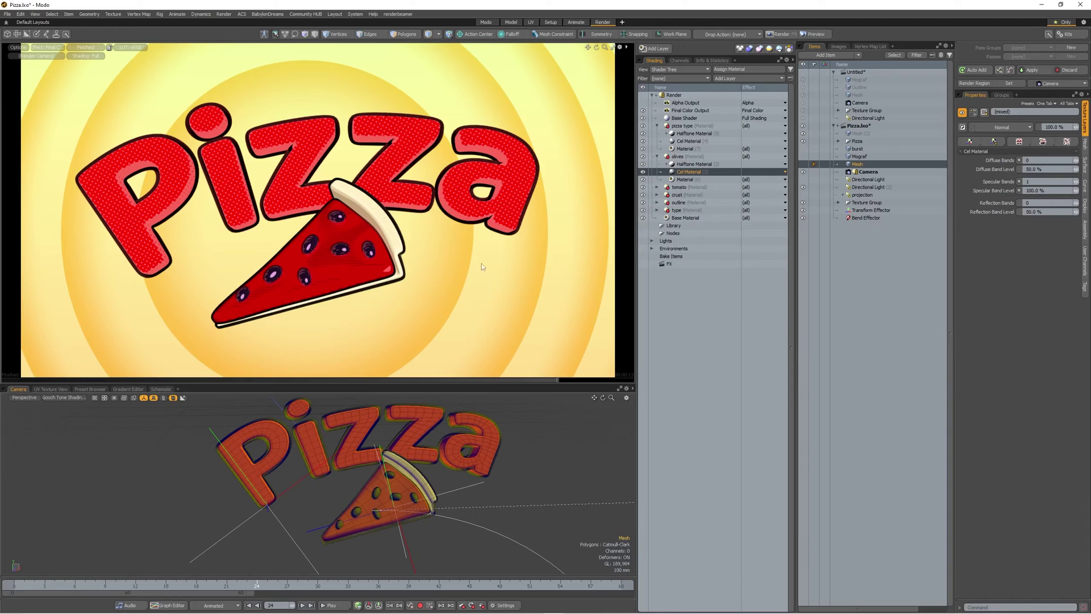
- Examine the environment's Circular texture layer settings and find Circular among the geometric textures offered for new layers
{"action": "left_click", "coordinate": [711, 164]}
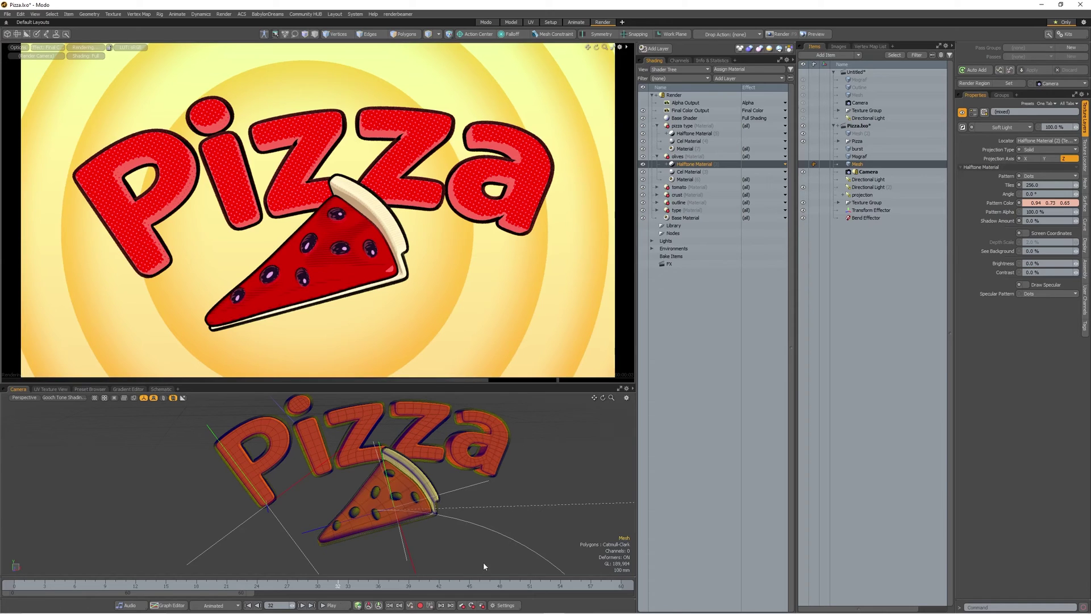
{"action": "left_click", "coordinate": [651, 249]}
{"action": "left_click", "coordinate": [676, 257]}
{"action": "left_click", "coordinate": [657, 257]}
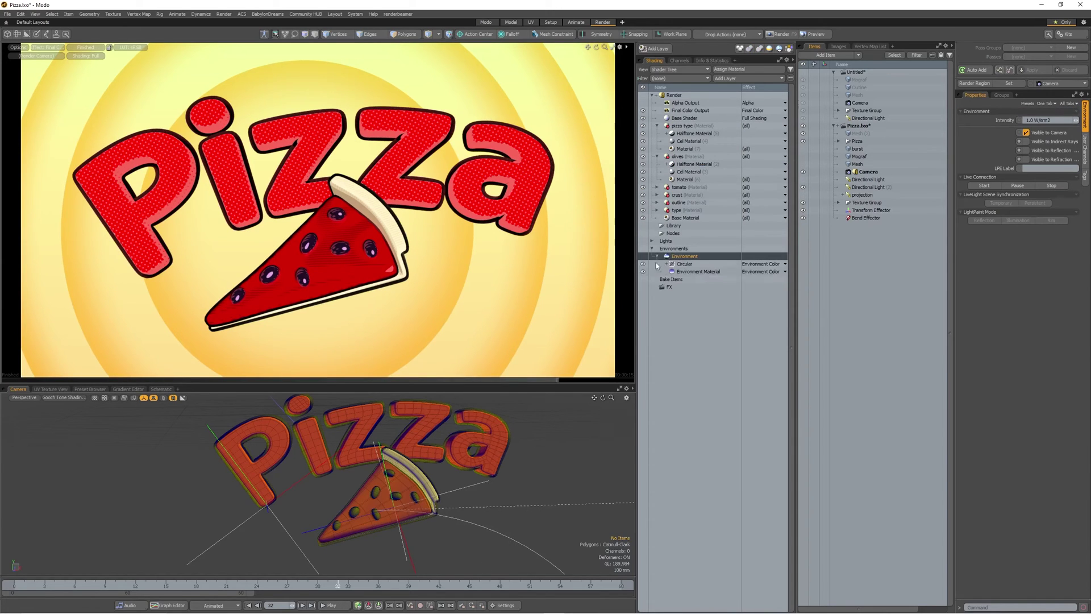
{"action": "left_click", "coordinate": [685, 264]}
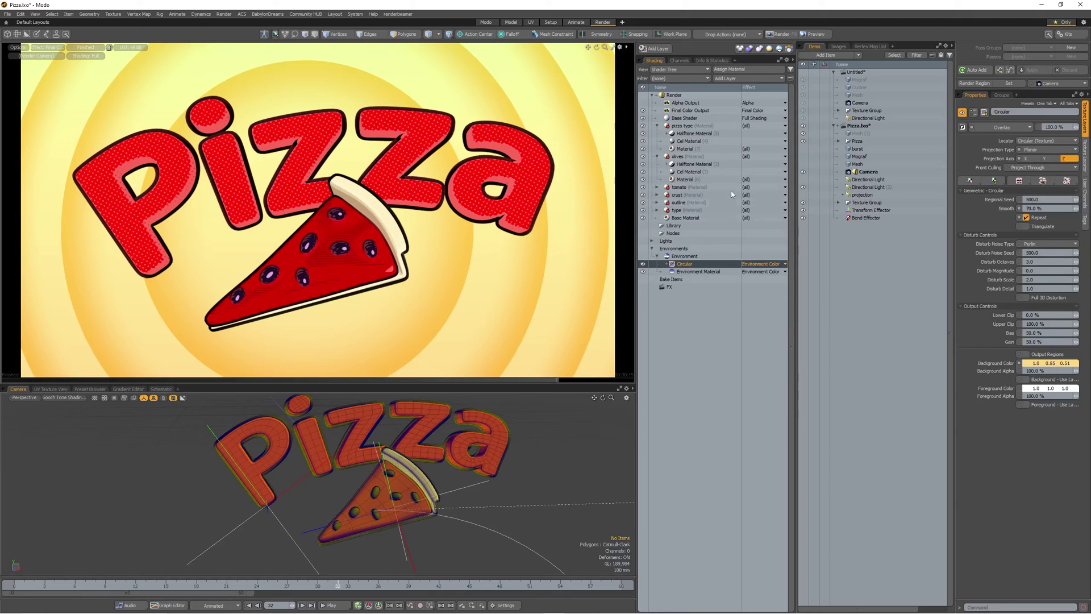
{"action": "left_click", "coordinate": [657, 49]}
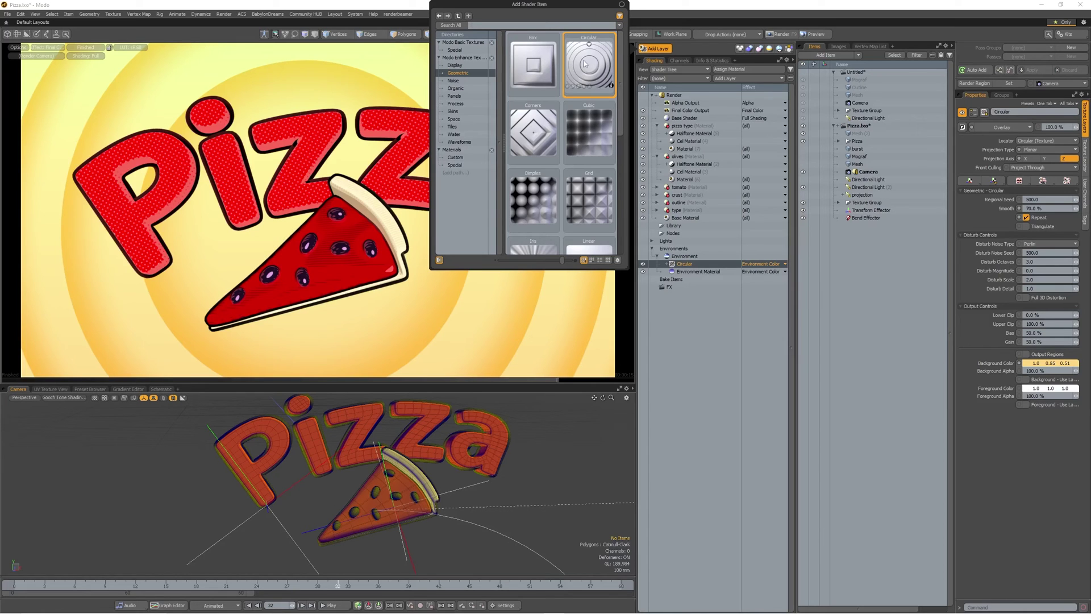
{"action": "left_click", "coordinate": [988, 453]}
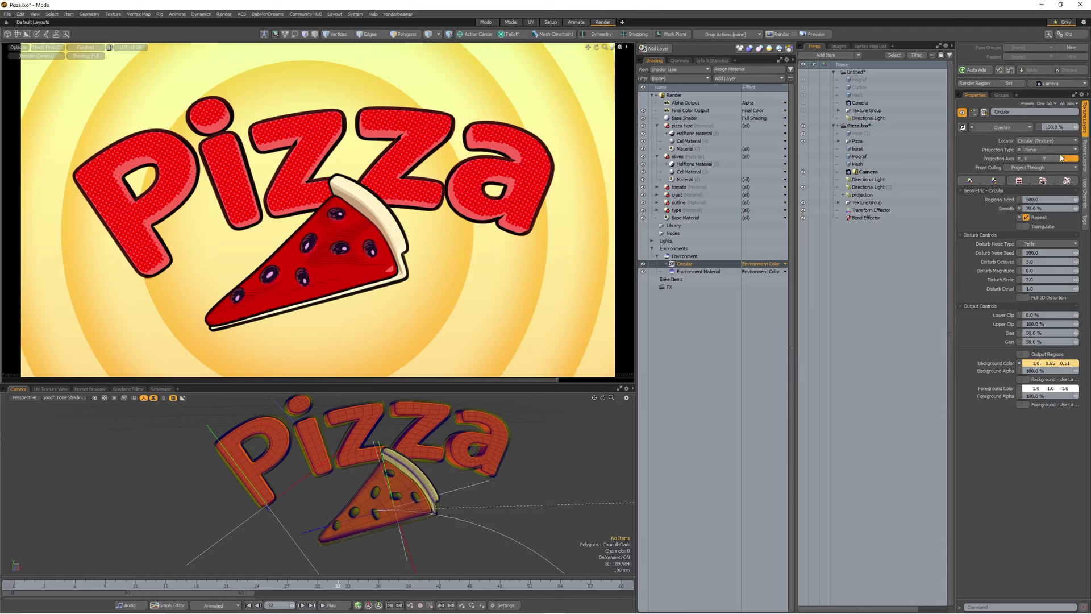
- Adjust the render preview's camera angle and move the Circular texture's locator to X 110 mm, Y 0 m, Z 15 mm with Channel Haul
{"action": "scroll", "coordinate": [524, 480], "scroll_direction": "down", "scroll_amount": 6}
{"action": "left_click_drag", "start_coordinate": [454, 463], "coordinate": [485, 482], "text": "alt"}
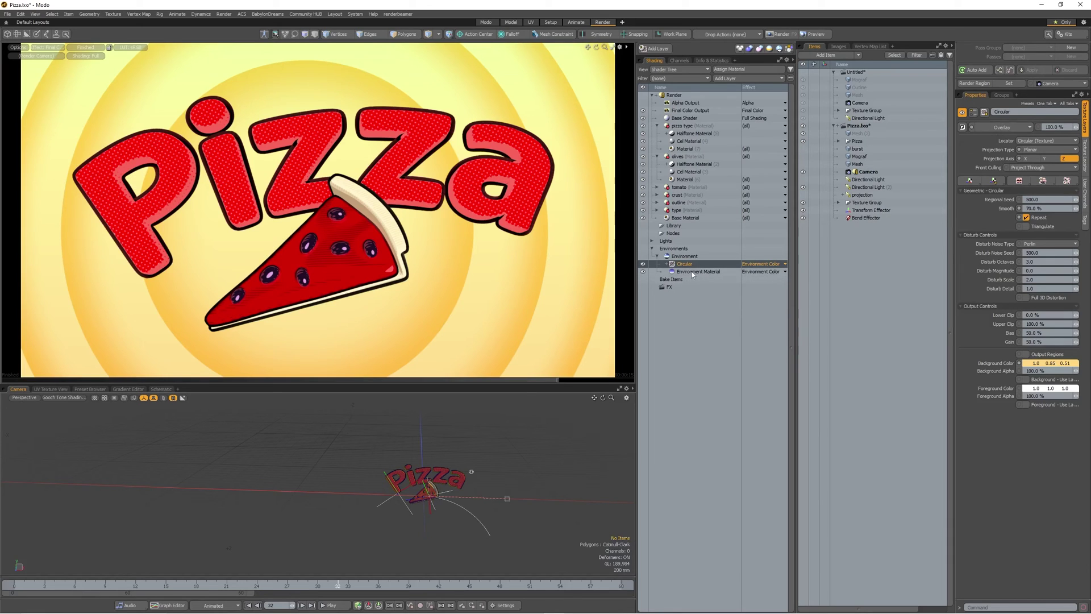
{"action": "left_click", "coordinate": [1086, 155]}
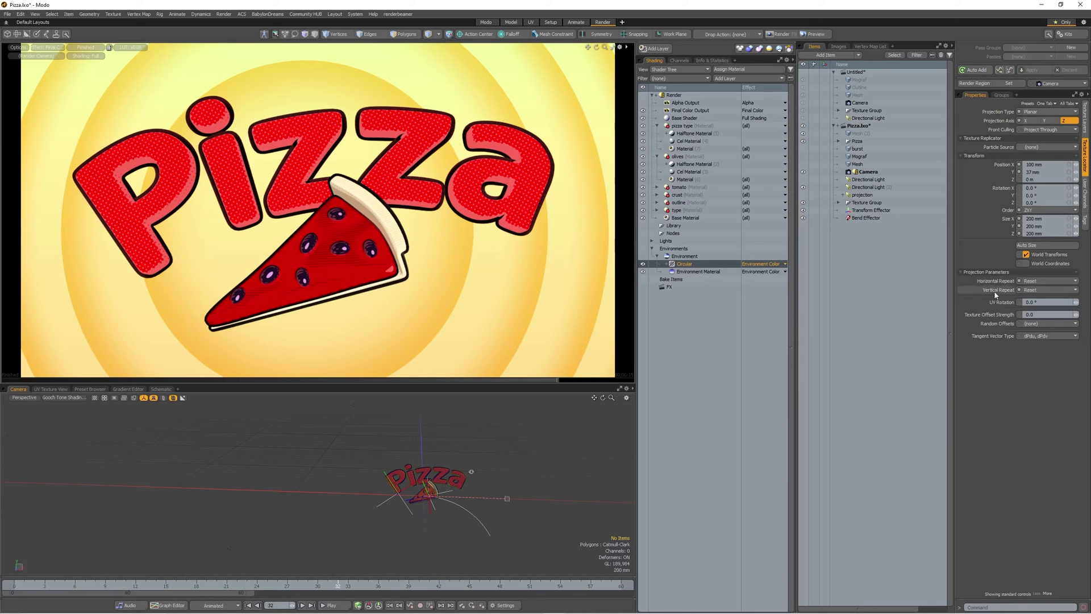
{"action": "mouse_move", "coordinate": [444, 290]}
{"action": "left_mouse_down", "text": "alt+shift"}
{"action": "mouse_move", "coordinate": [459, 292]}
{"action": "mouse_move", "coordinate": [429, 291]}
{"action": "mouse_move", "coordinate": [457, 294]}
{"action": "mouse_move", "coordinate": [446, 300]}
{"action": "mouse_move", "coordinate": [445, 266]}
{"action": "mouse_move", "coordinate": [443, 303]}
{"action": "left_mouse_up", "text": "alt+shift"}
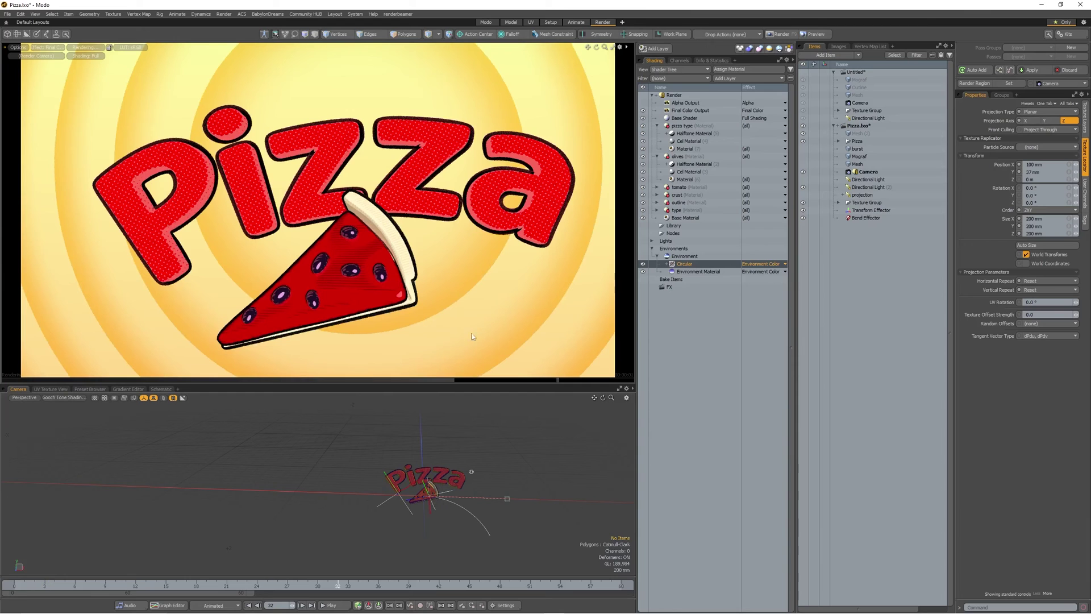
{"action": "mouse_move", "coordinate": [483, 310]}
{"action": "left_mouse_down"}
{"action": "mouse_move", "coordinate": [477, 302]}
{"action": "mouse_move", "coordinate": [481, 311]}
{"action": "left_mouse_up"}
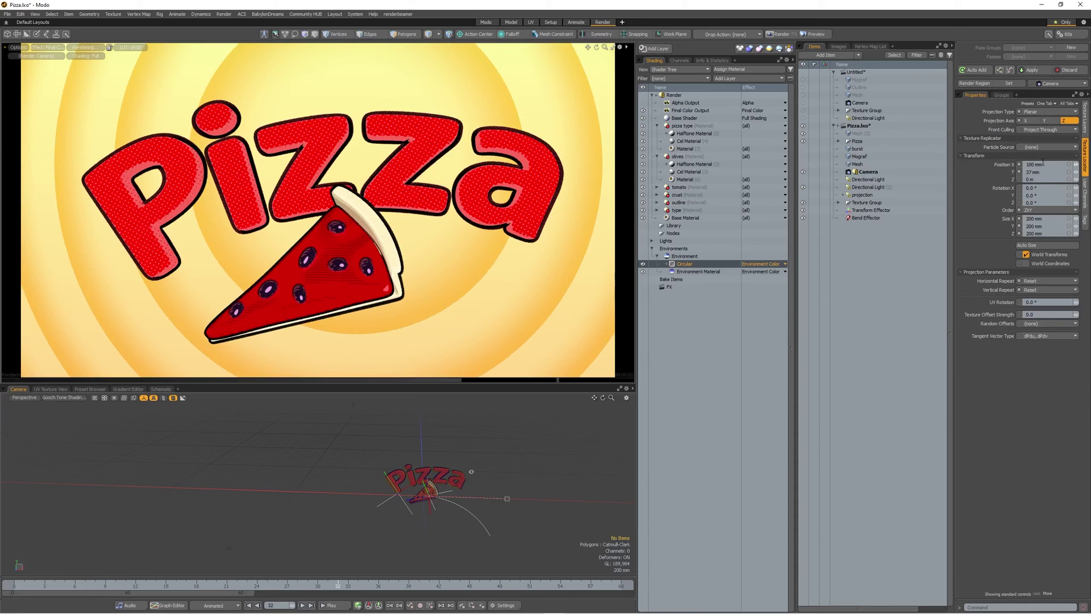
{"action": "left_click_drag", "start_coordinate": [1005, 165], "coordinate": [1003, 180]}
{"action": "key", "text": "c"}
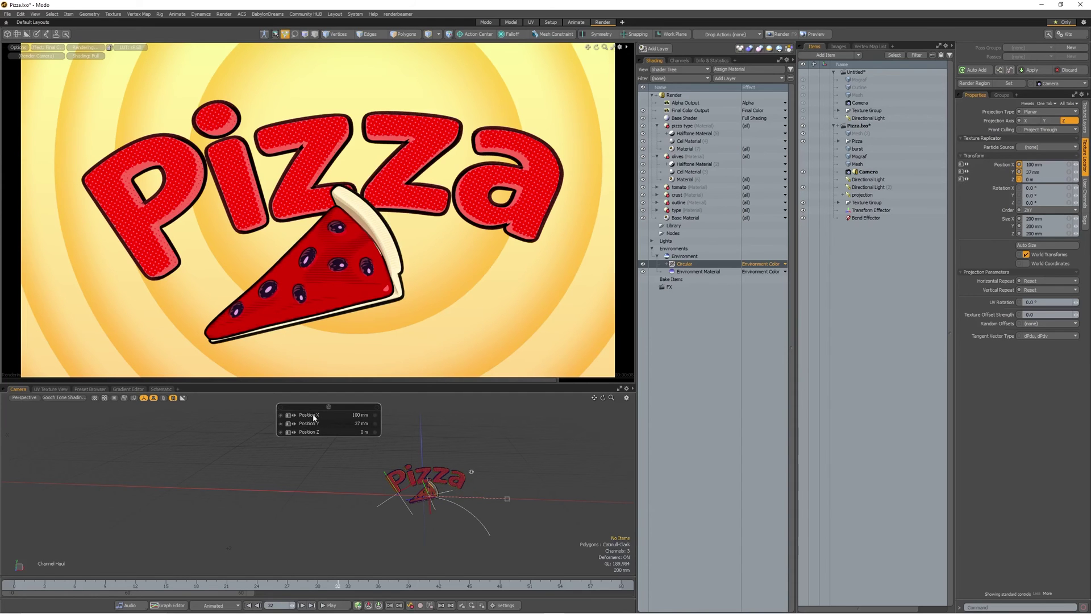
{"action": "left_click_drag", "start_coordinate": [313, 417], "coordinate": [379, 431]}
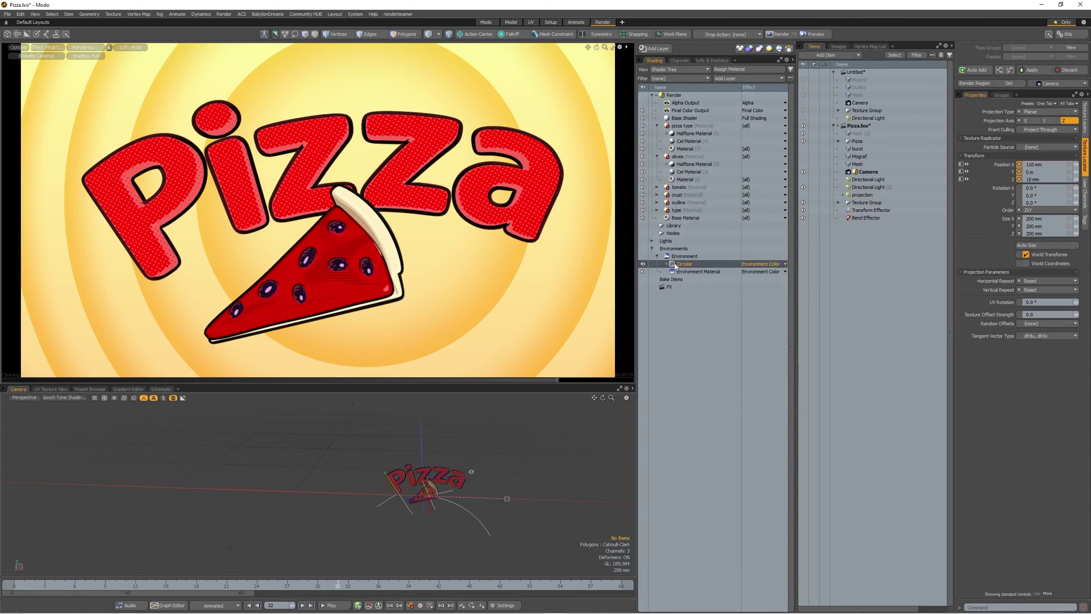
- Change the type of the environment's Circular texture to the Spiral geometric texture
{"action": "right_click", "coordinate": [675, 265]}
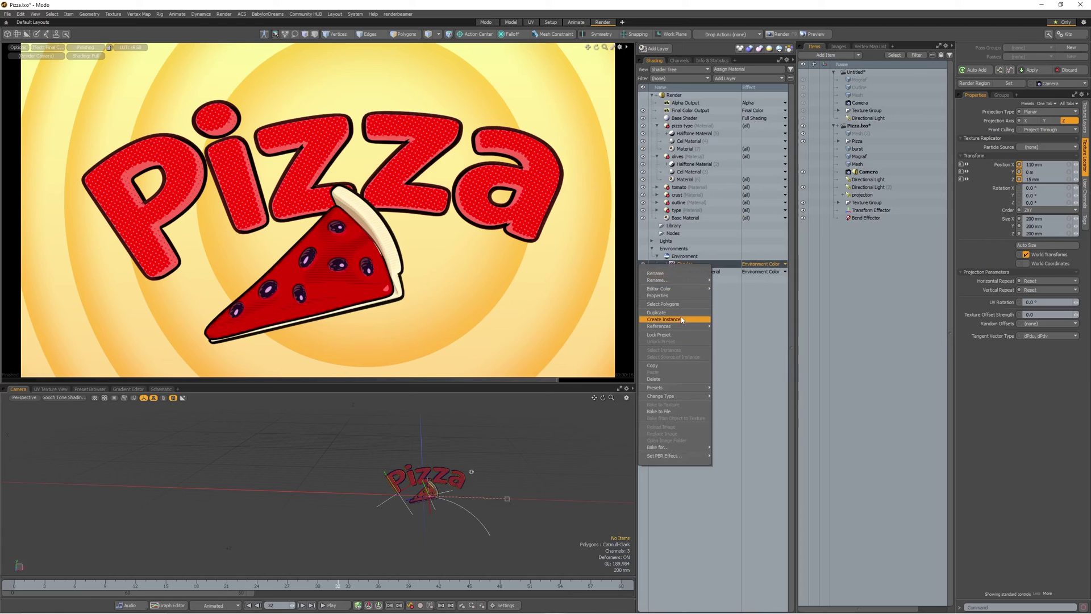
{"action": "mouse_move", "coordinate": [676, 397]}
{"action": "mouse_move", "coordinate": [737, 420]}
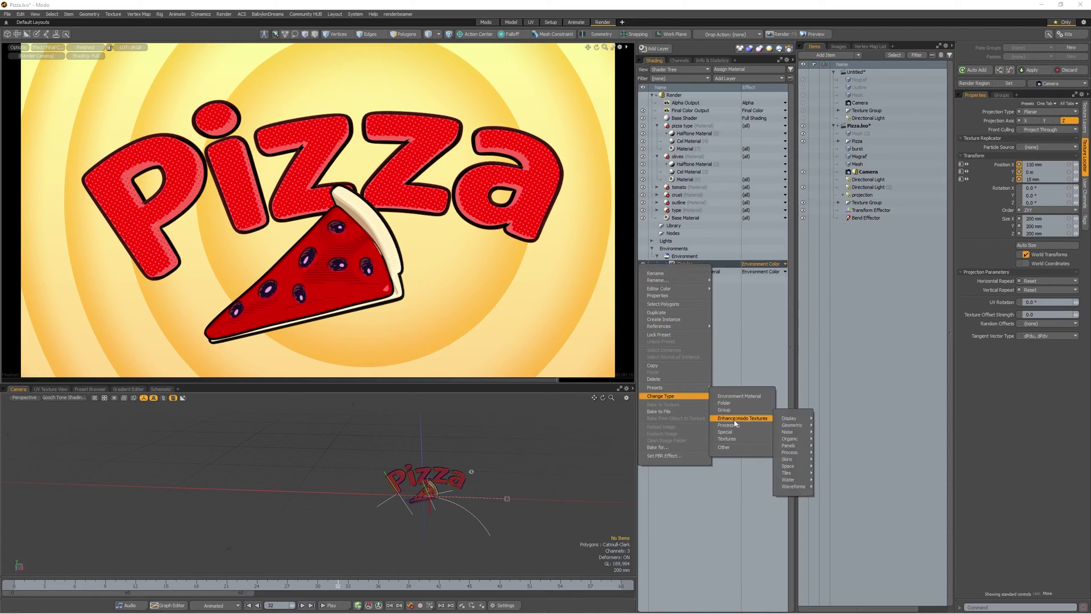
{"action": "mouse_move", "coordinate": [800, 426]}
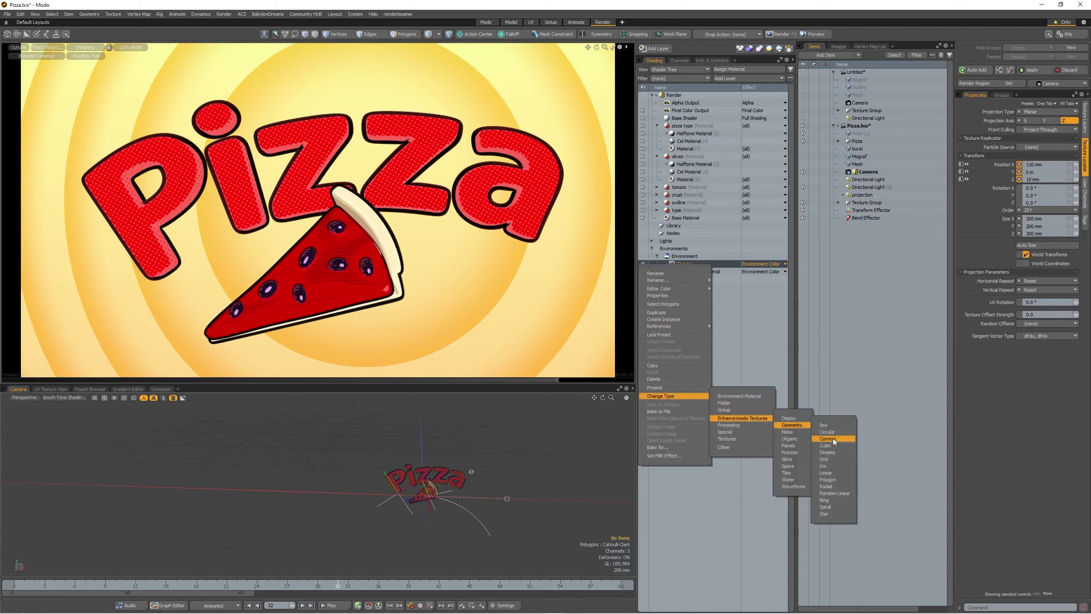
{"action": "left_click", "coordinate": [836, 509]}
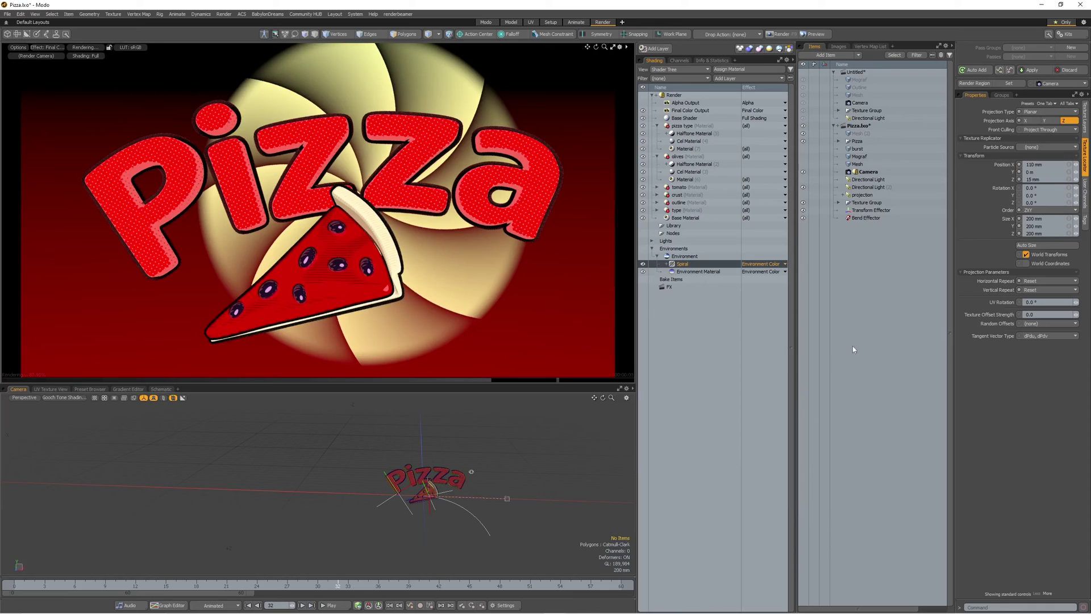
- Set the Spiral texture locator's size to 1 m on all axes, and reduce it to about 375 mm
{"action": "left_click", "coordinate": [1087, 129]}
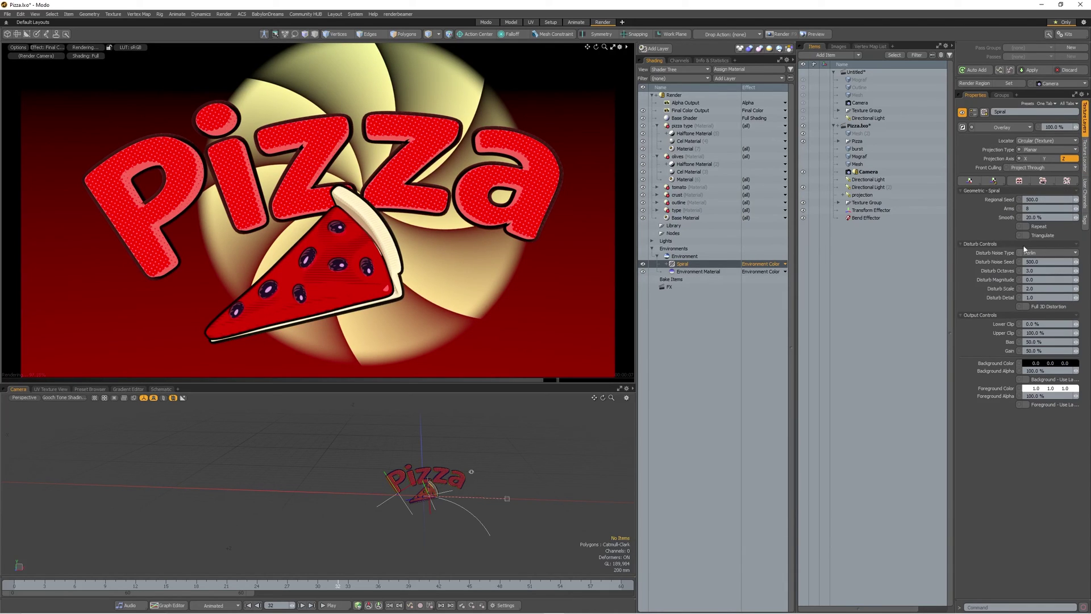
{"action": "left_click", "coordinate": [1086, 156]}
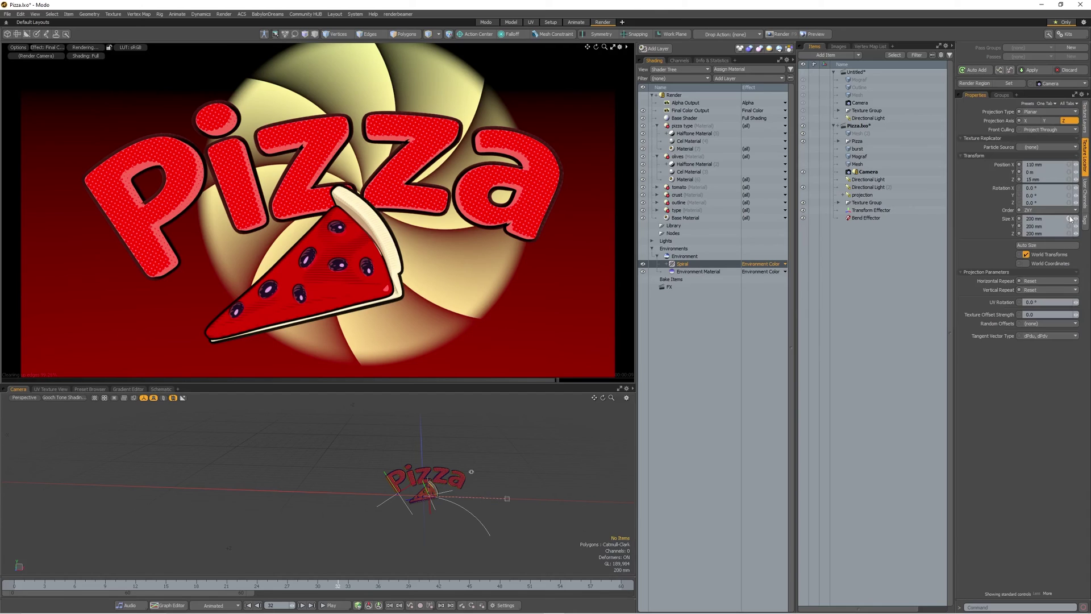
{"action": "left_click", "coordinate": [1054, 218]}
{"action": "type", "text": "1"}
{"action": "key", "text": "Return"}
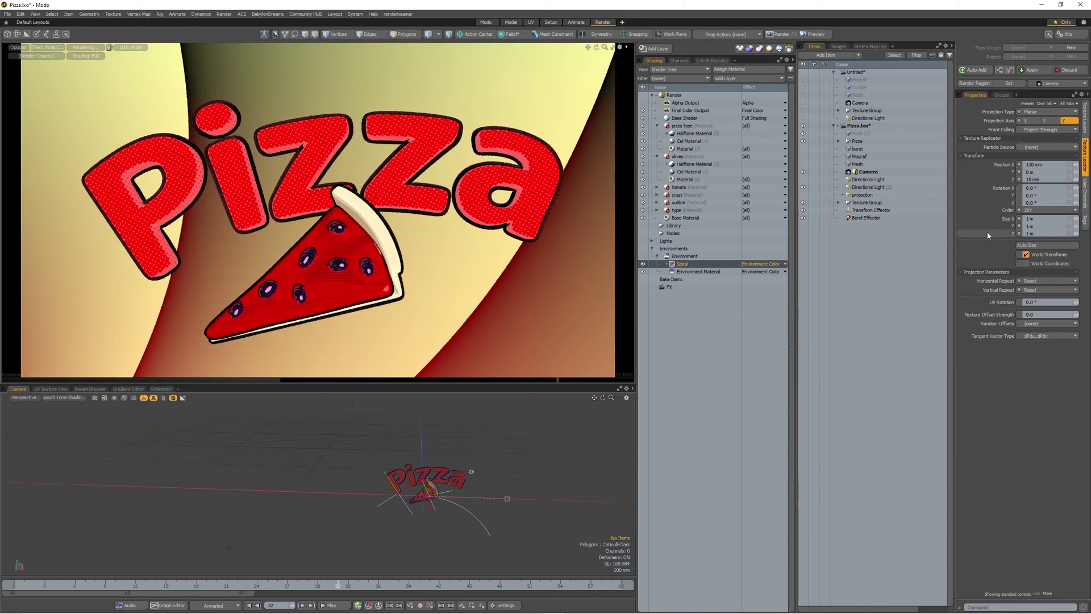
{"action": "left_click", "coordinate": [1070, 219]}
{"action": "left_click_drag", "start_coordinate": [1076, 219], "coordinate": [945, 263]}
- Haul the Spiral texture's position channels to X 130 mm, Y about 45 mm and Z 10 mm
{"action": "left_click", "coordinate": [1002, 165]}
{"action": "left_click_drag", "start_coordinate": [998, 174], "coordinate": [1005, 180]}
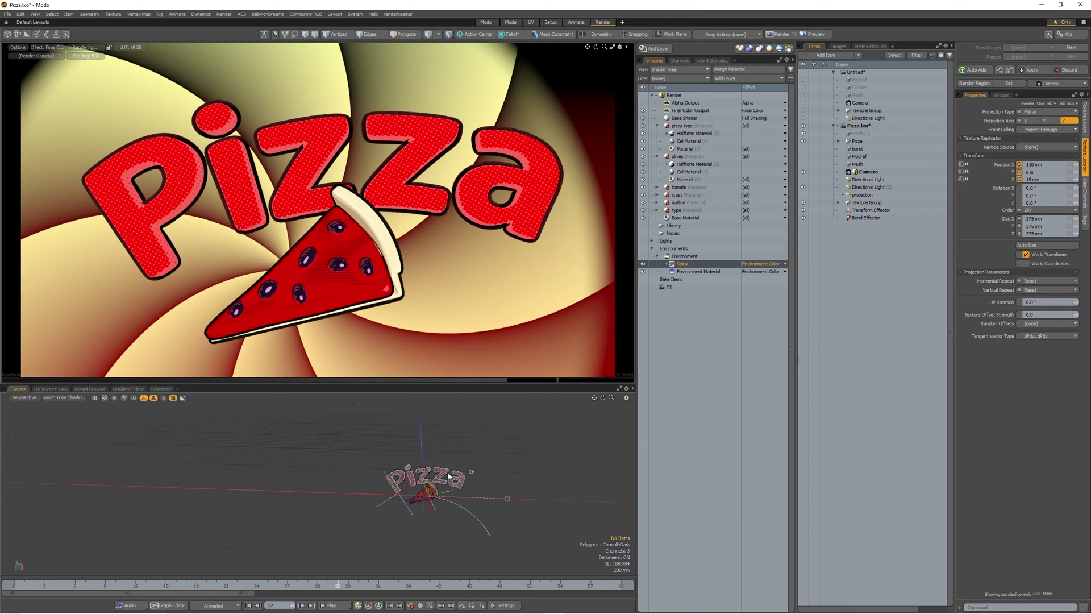
{"action": "key", "text": "c"}
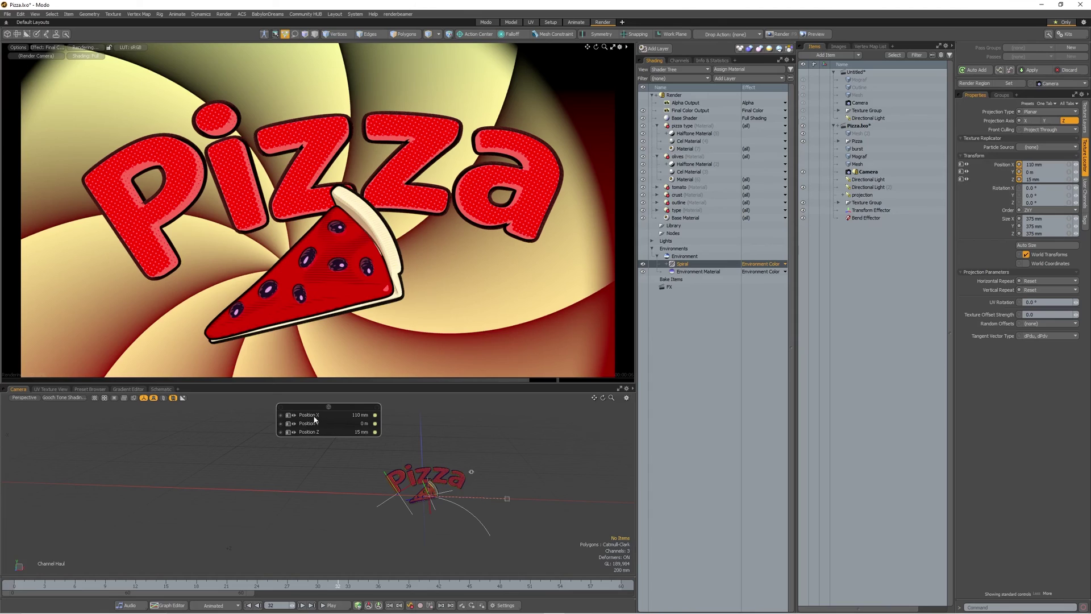
{"action": "mouse_move", "coordinate": [314, 420]}
{"action": "left_mouse_down"}
{"action": "mouse_move", "coordinate": [315, 437]}
{"action": "mouse_move", "coordinate": [316, 397]}
{"action": "left_mouse_up"}
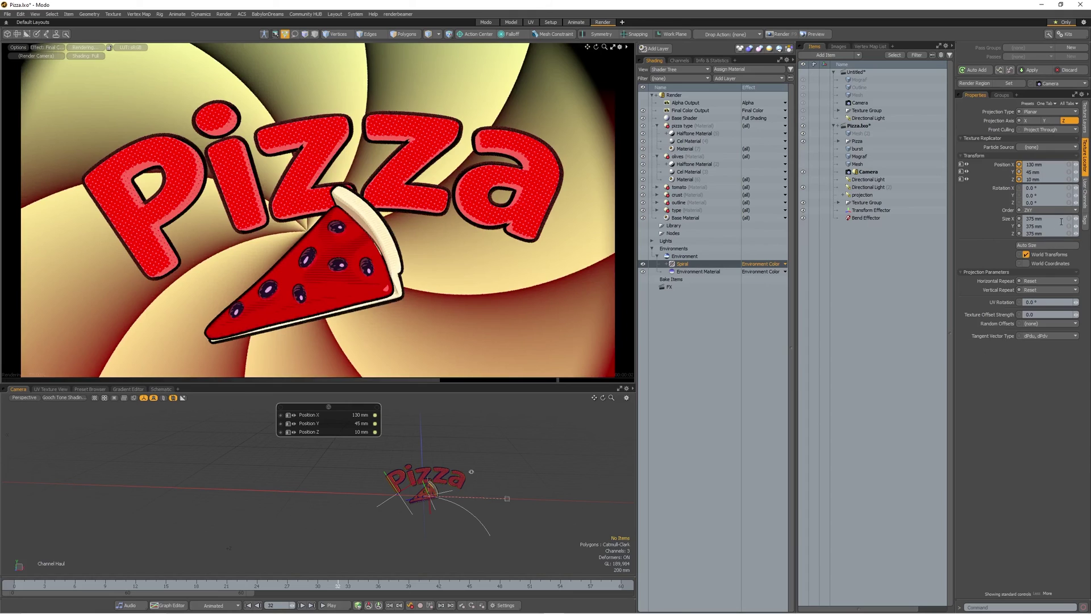
- Select the Spiral texture's X, Y and Z size channels and enlarge them together to about 456 mm
{"action": "left_click", "coordinate": [1004, 219]}
{"action": "left_click", "coordinate": [1003, 227], "text": "ctrl"}
{"action": "left_click", "coordinate": [1004, 234], "text": "ctrl"}
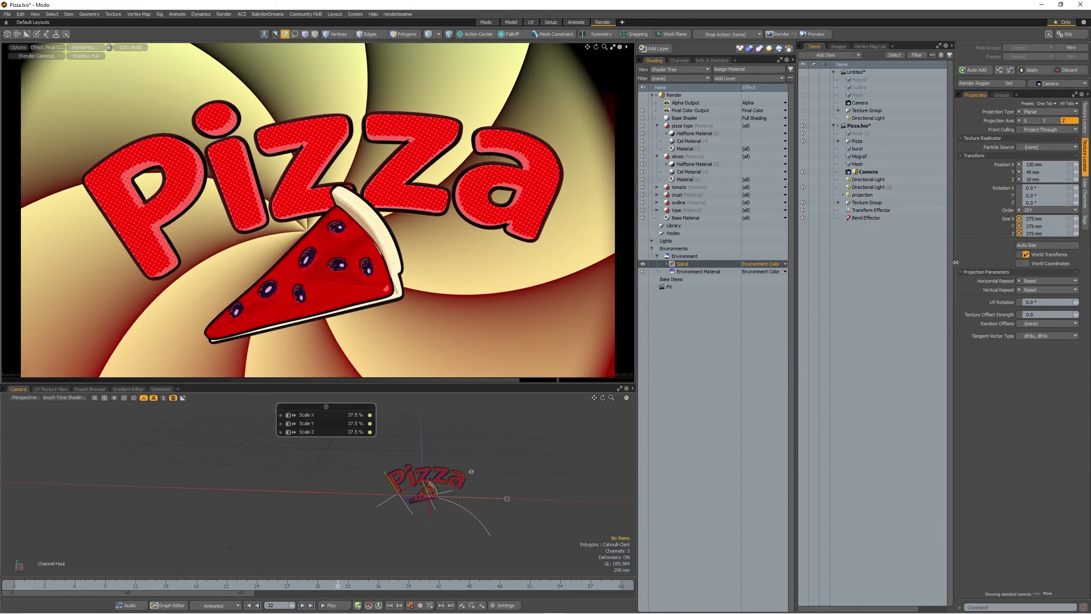
{"action": "left_click", "coordinate": [1058, 218]}
{"action": "left_click_drag", "start_coordinate": [1077, 219], "coordinate": [1090, 218]}
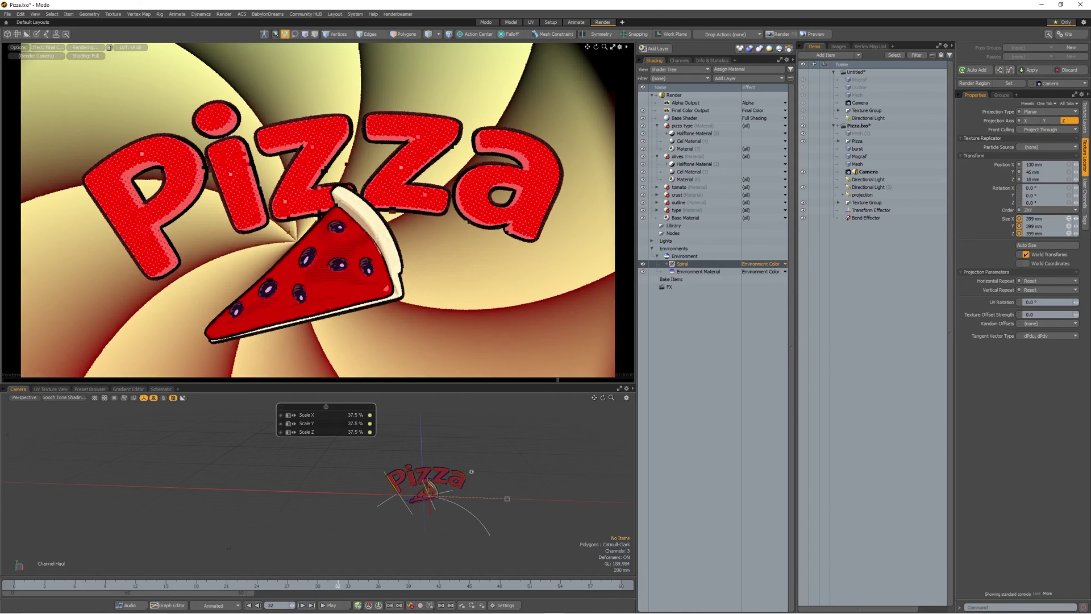
{"action": "left_click", "coordinate": [1071, 219]}
{"action": "left_click_drag", "start_coordinate": [1076, 219], "coordinate": [1090, 219]}
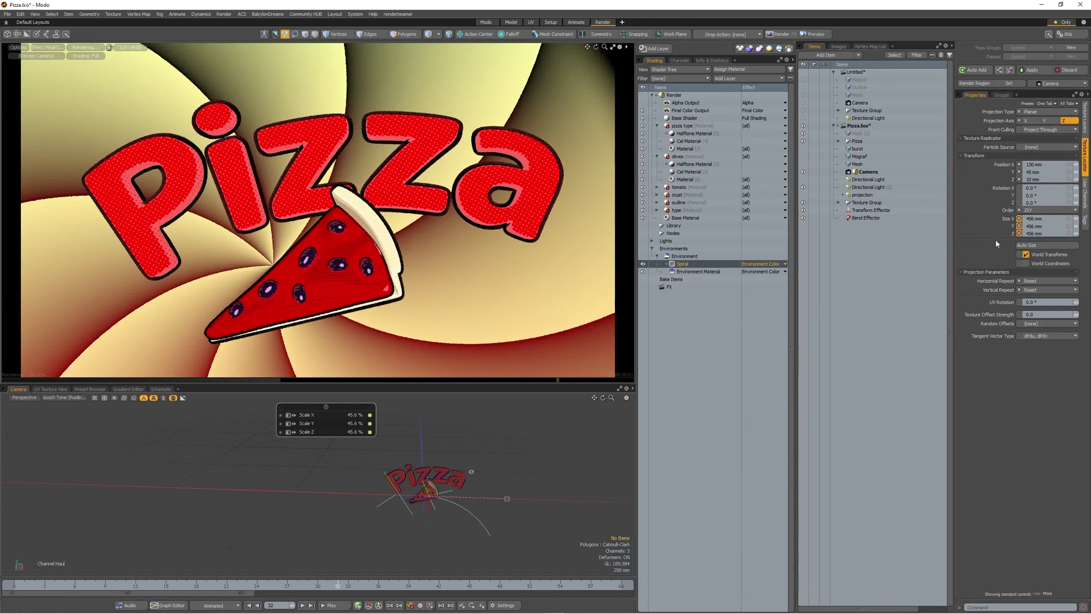
- Reposition the Spiral texture behind the lettering to X 170 mm, Y about 105 mm and Z 10 mm with Channel Haul
{"action": "left_click", "coordinate": [1004, 165]}
{"action": "left_click", "coordinate": [1006, 180], "text": "shift"}
{"action": "mouse_move", "coordinate": [315, 422]}
{"action": "left_mouse_down"}
{"action": "mouse_move", "coordinate": [335, 422]}
{"action": "mouse_move", "coordinate": [315, 364]}
{"action": "mouse_move", "coordinate": [307, 222]}
{"action": "mouse_move", "coordinate": [313, 423]}
{"action": "left_mouse_up"}
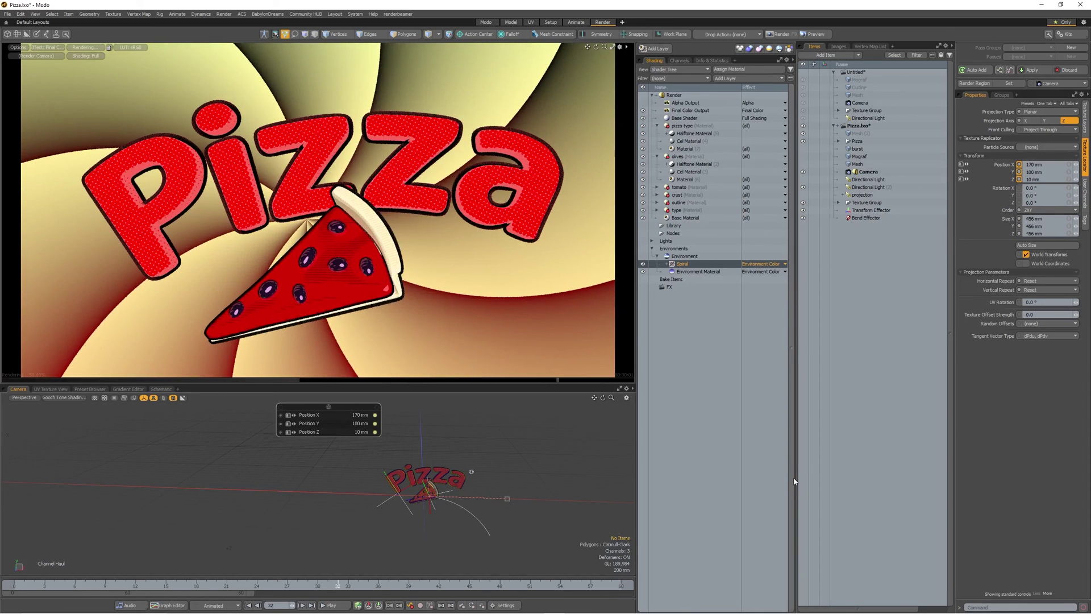
{"action": "key", "text": "space"}
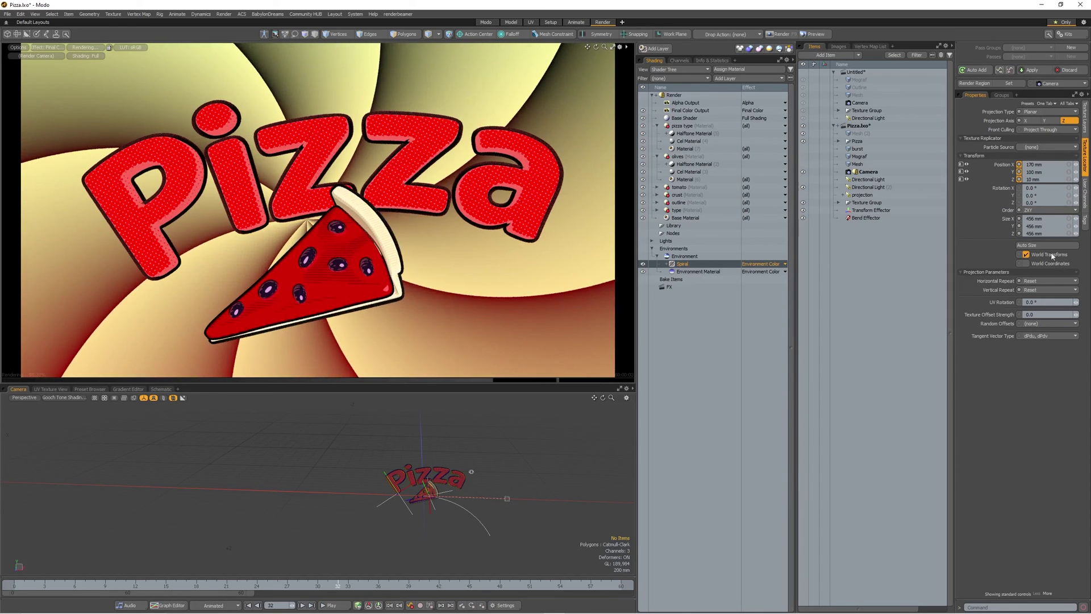
- Set the Spiral texture's Background Color to pure red (1.0, 0.0, 0.0)
{"action": "left_click", "coordinate": [1084, 131]}
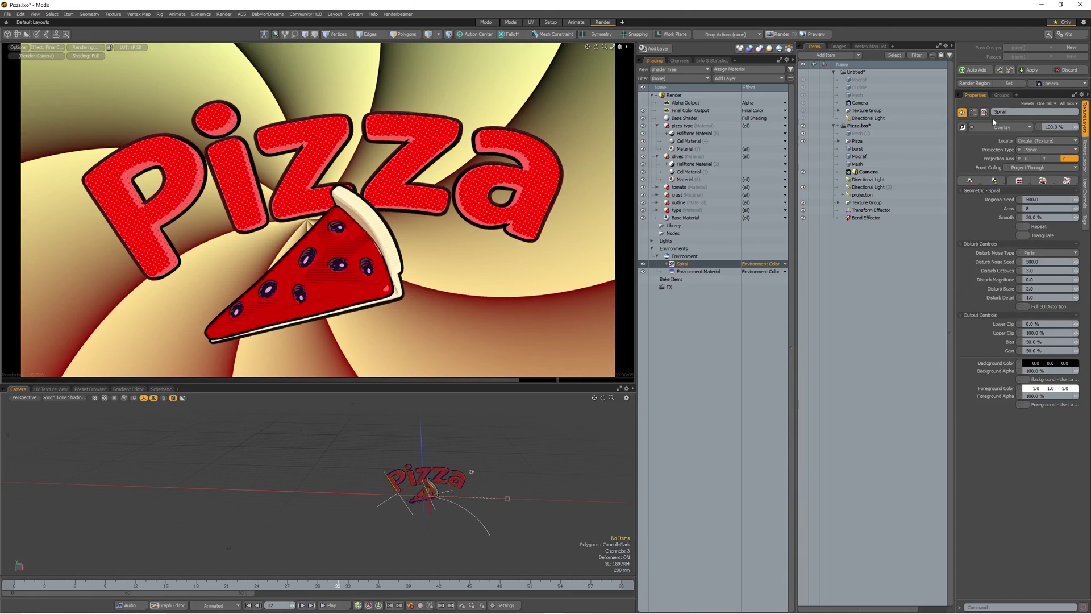
{"action": "left_click", "coordinate": [1042, 366]}
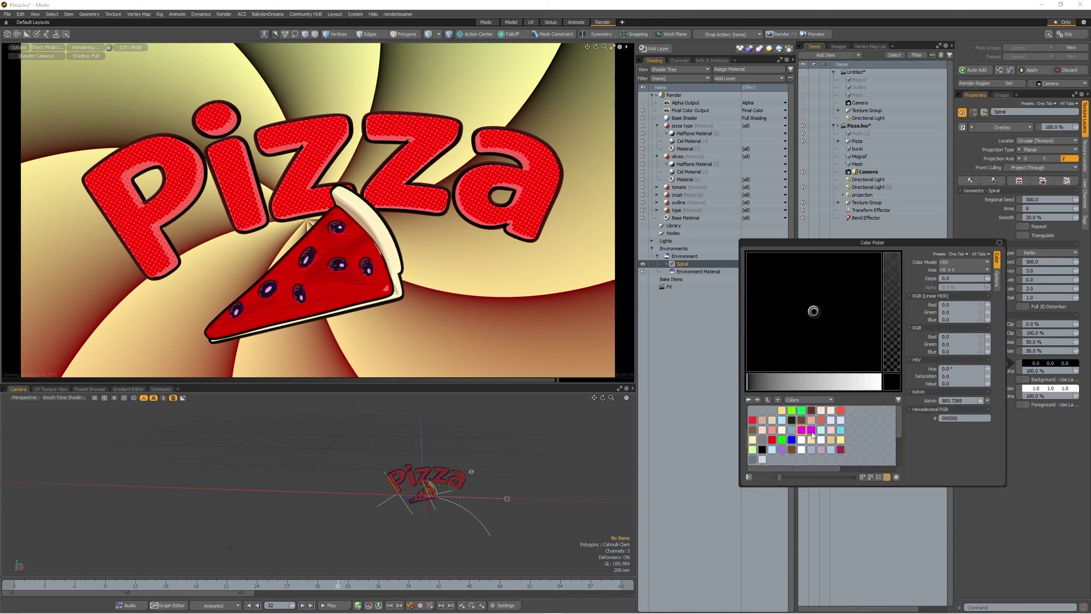
{"action": "left_click", "coordinate": [772, 441]}
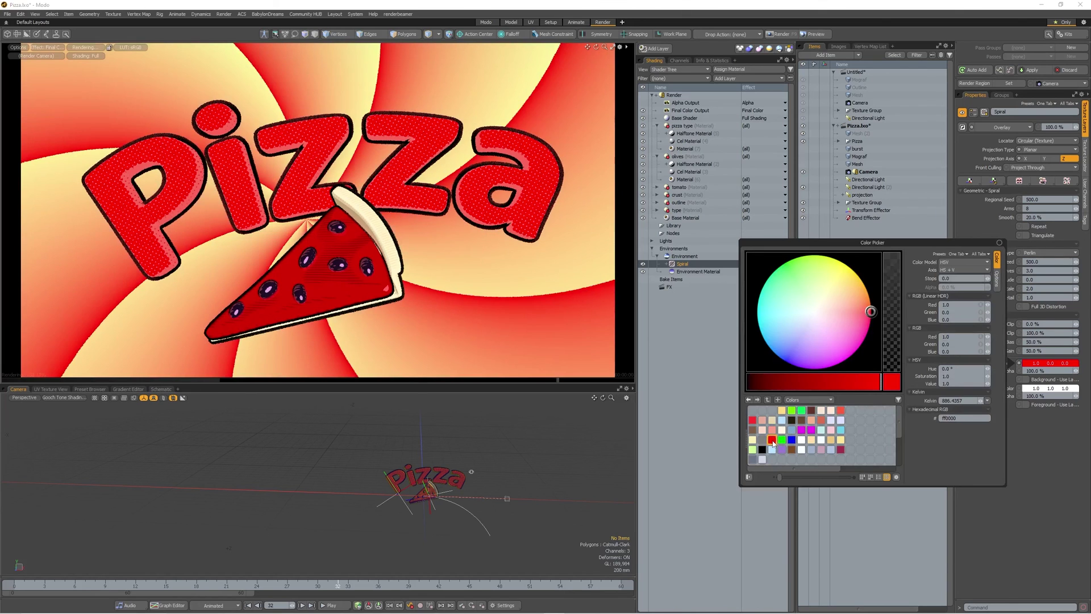
{"action": "left_click", "coordinate": [1029, 544]}
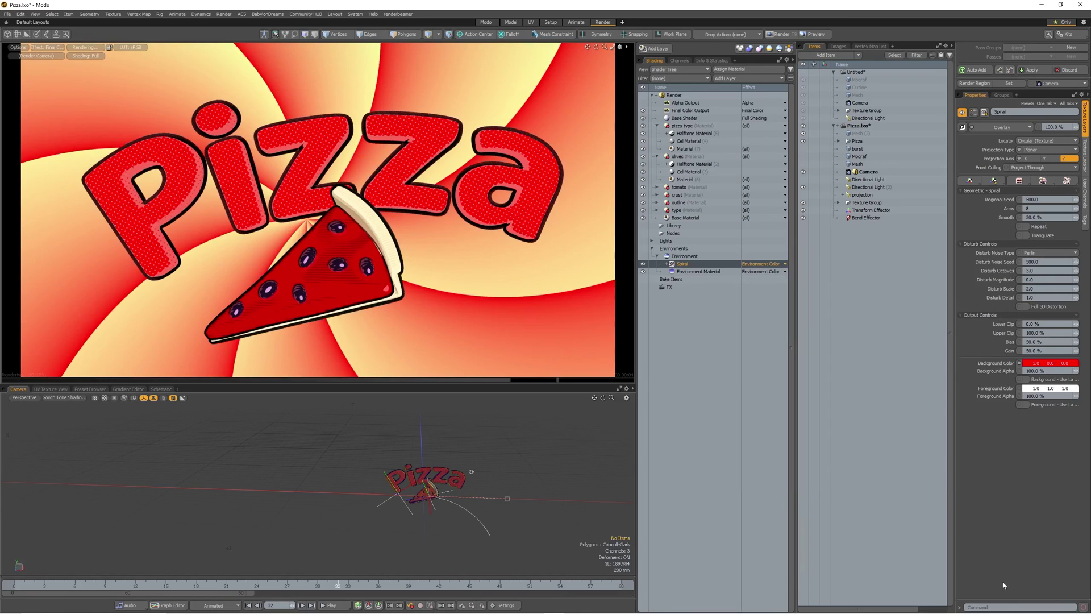